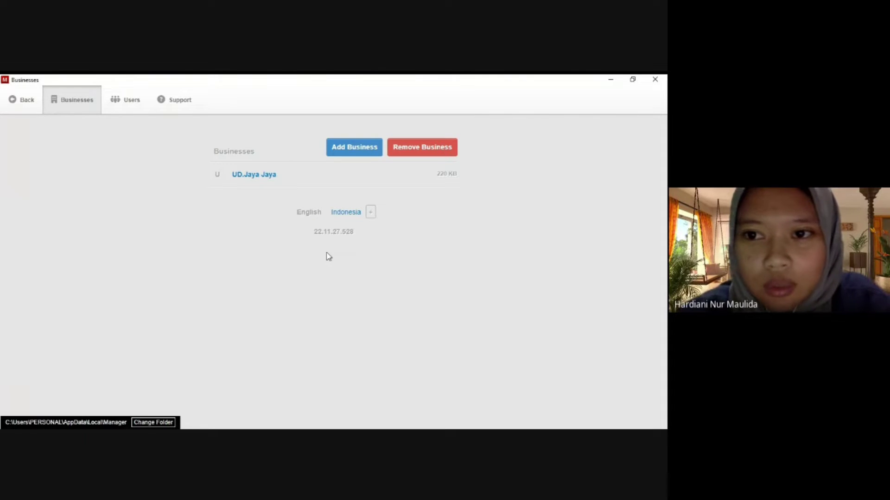
Create a new business named 'UD Elektronik Jaya', keeping the country on Automatic.
click(365, 151)
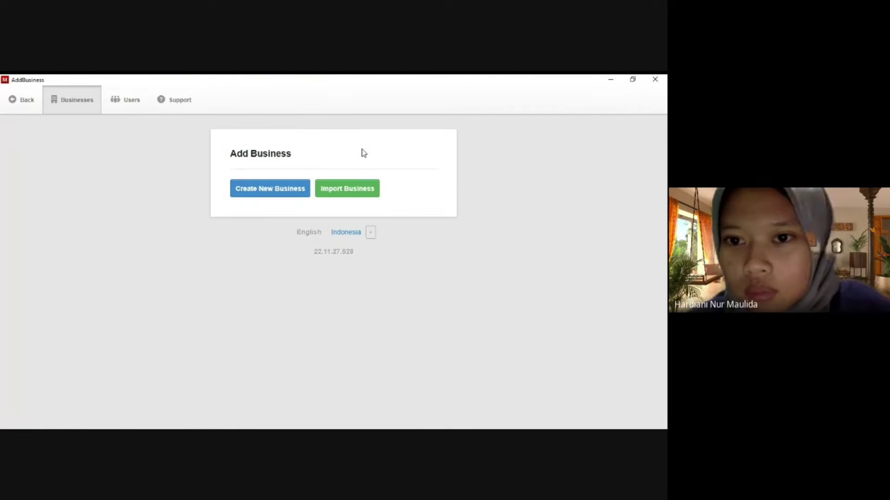
click(293, 198)
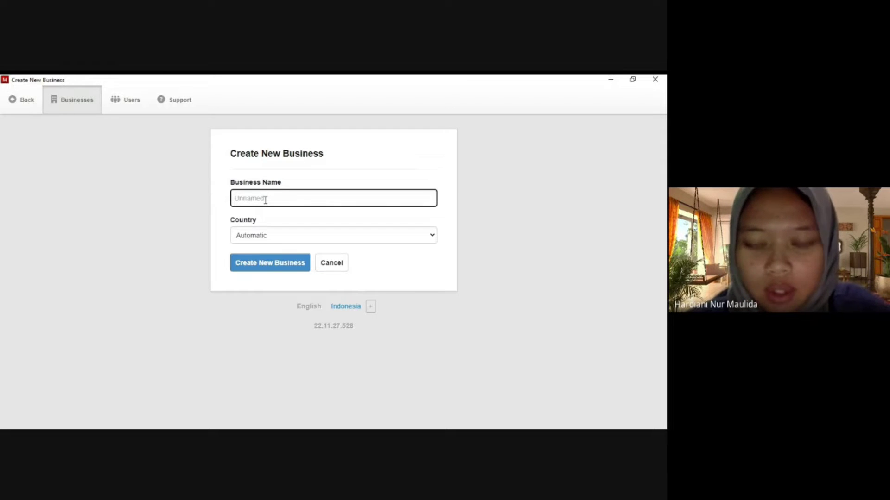
text(UD E)
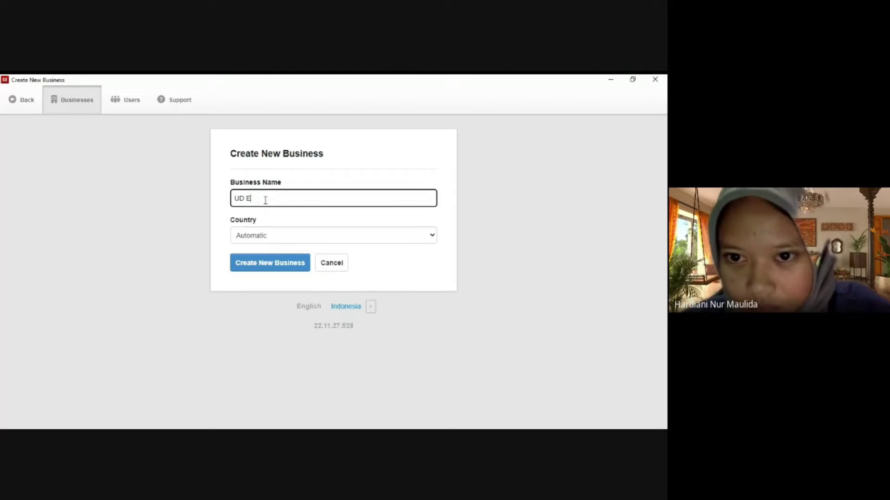
text(lektro)
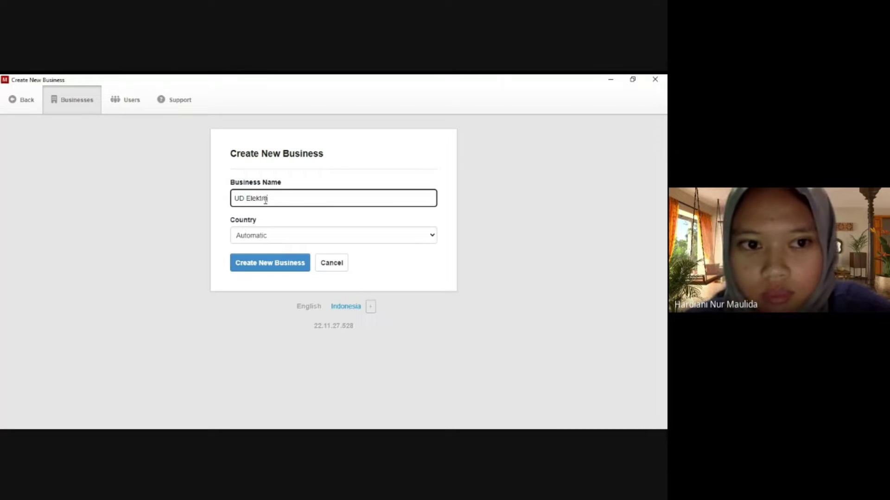
text(nik J)
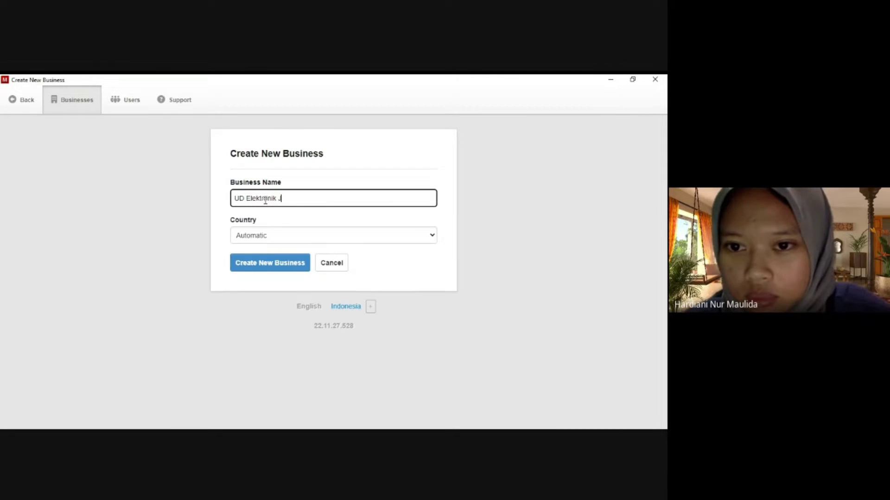
text(aya)
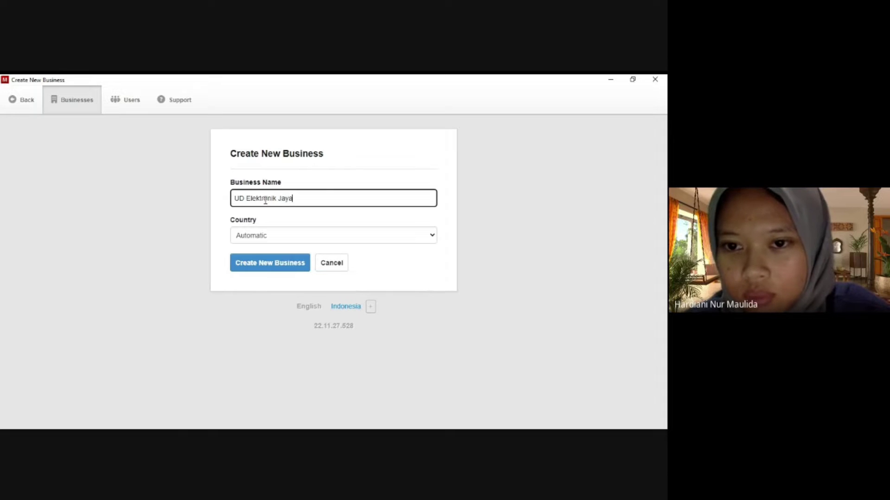
click(272, 263)
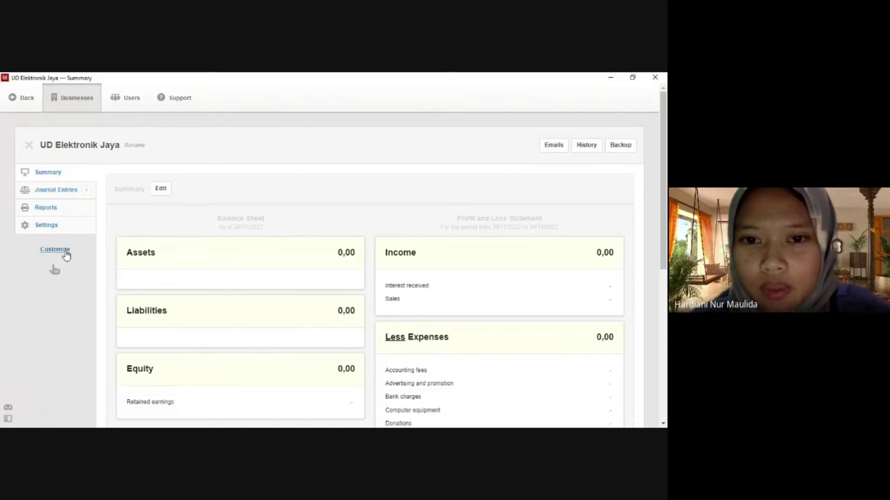
Enable the Bank and Cash, Receipts, Payments, Transfers, Expense Claims, Customers and sales tabs.
click(66, 251)
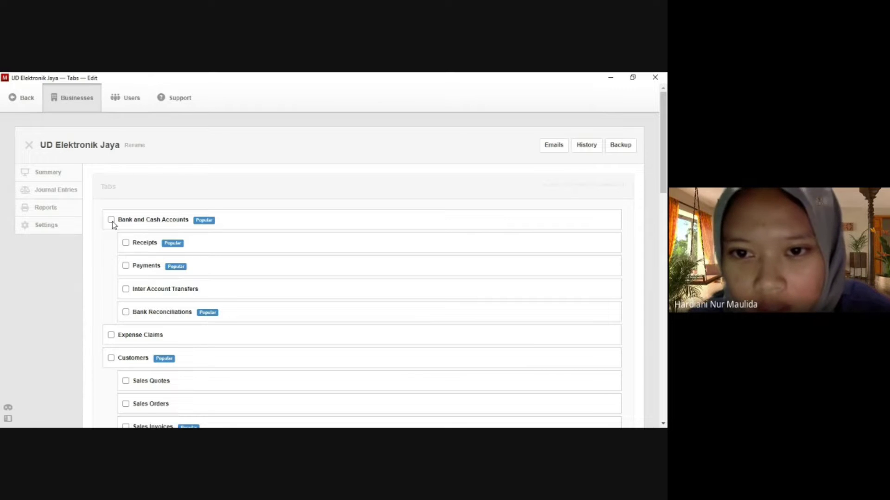
click(112, 221)
click(153, 243)
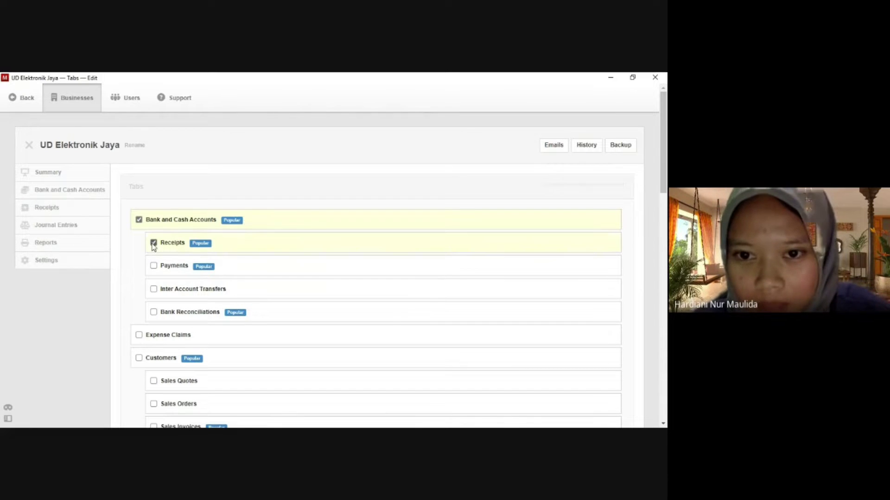
click(154, 266)
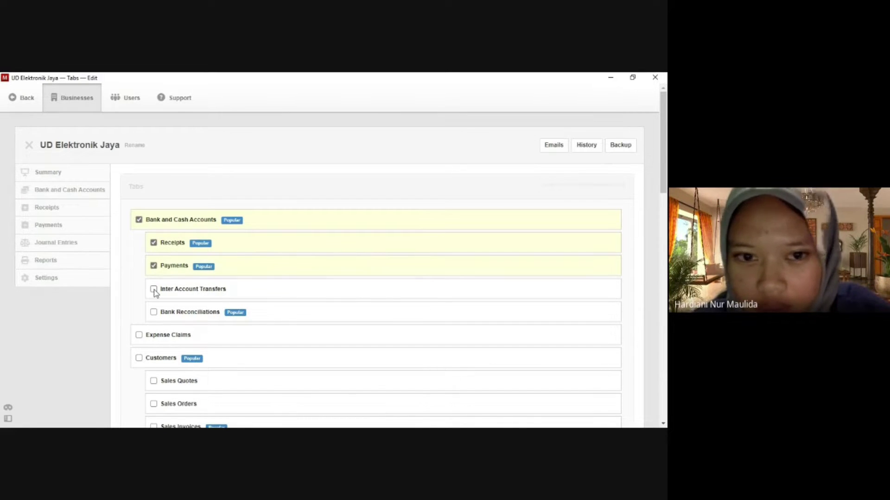
click(153, 289)
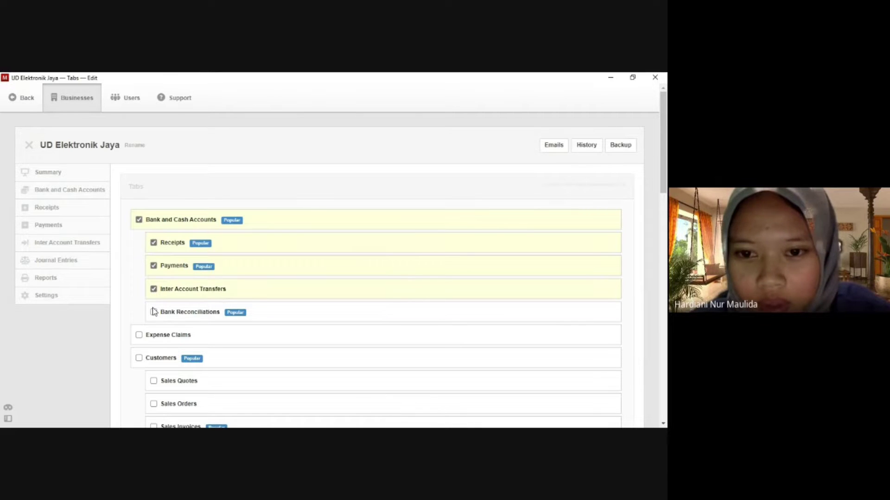
scroll(154, 312, down, 2)
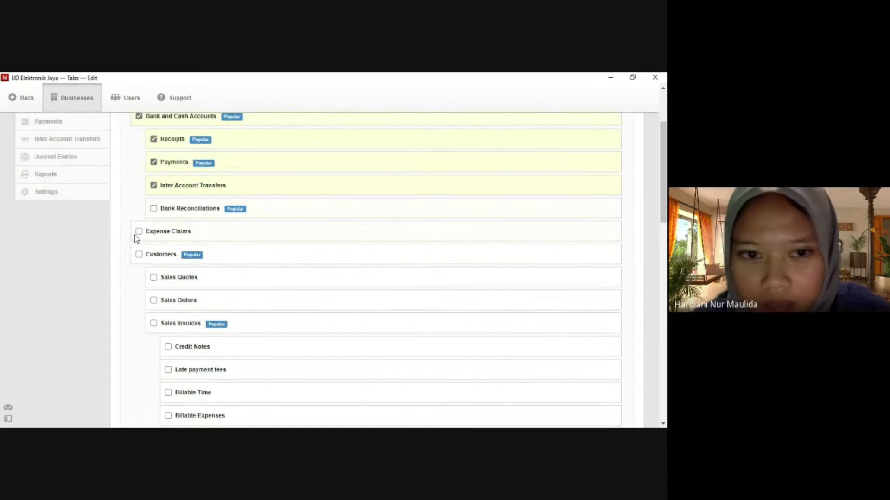
click(138, 232)
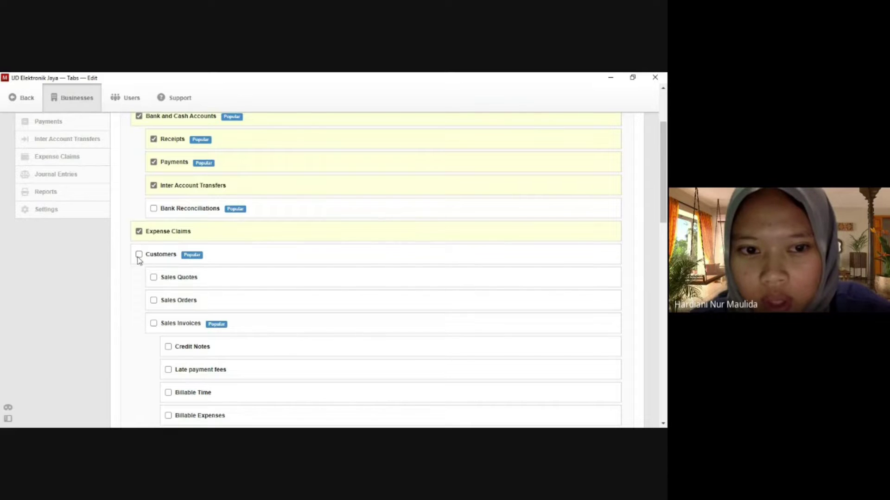
click(138, 255)
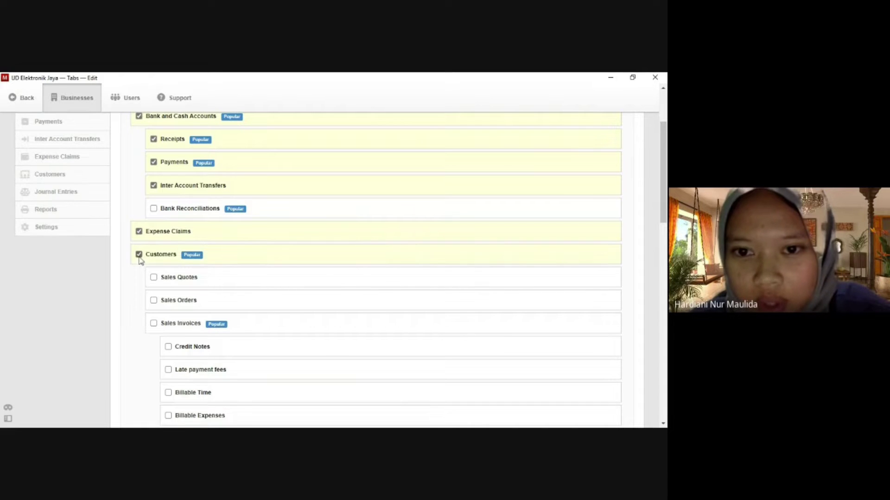
click(154, 278)
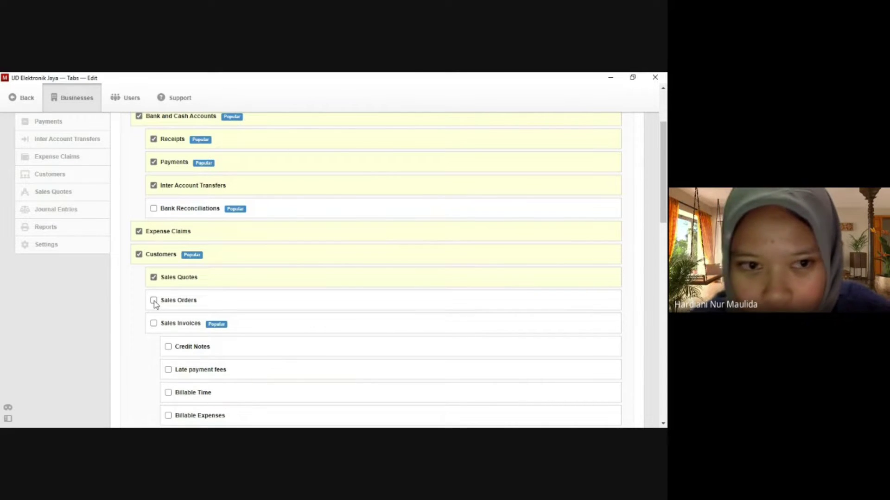
click(154, 301)
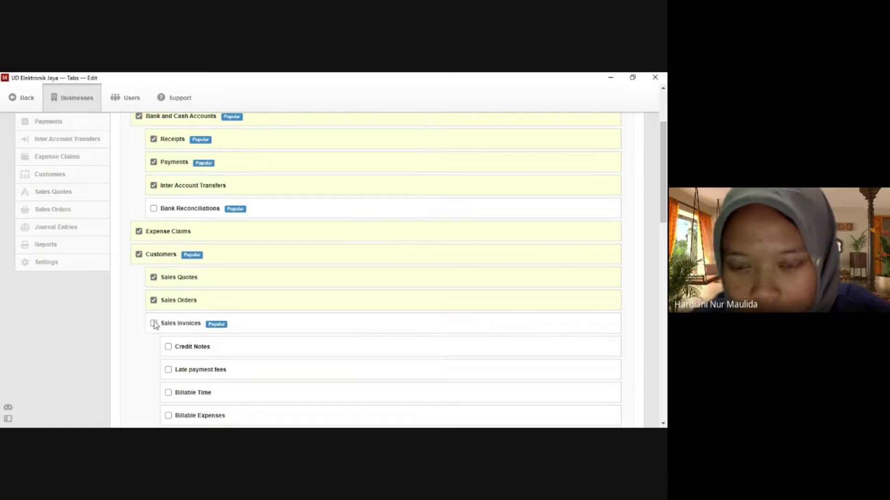
click(153, 324)
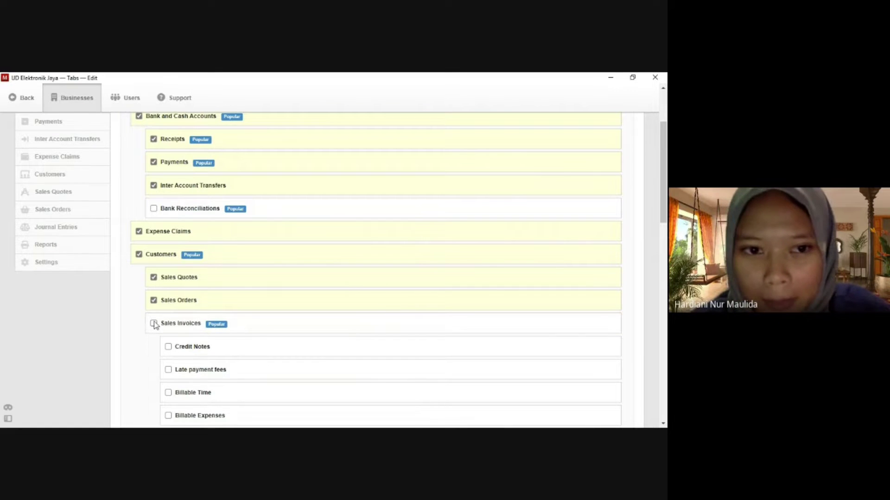
Enable the Suppliers, purchase, Employees, Payslips, Fixed Assets and Depreciation tabs, then save.
scroll(151, 327, down, 1)
scroll(151, 326, down, 2)
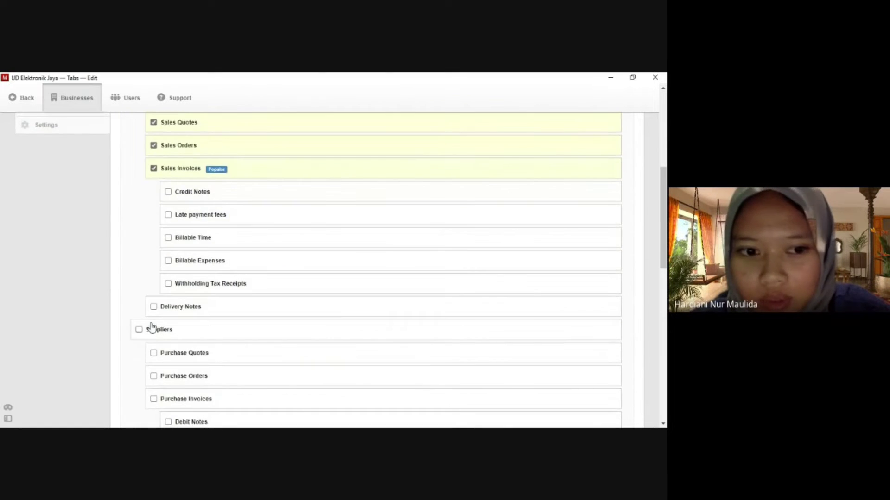
scroll(151, 326, down, 1)
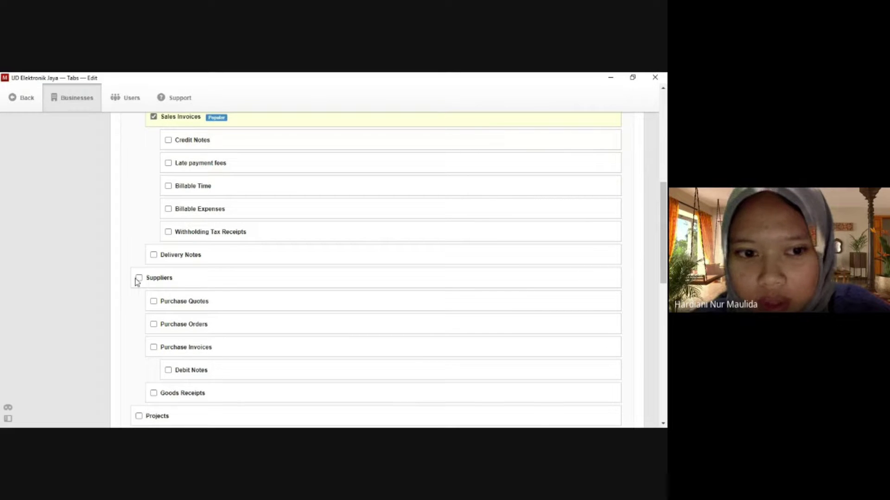
click(139, 278)
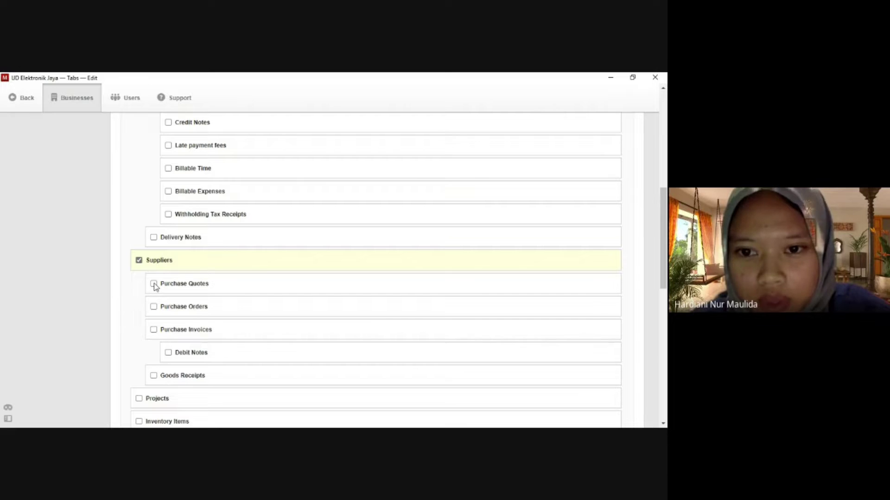
click(154, 284)
click(153, 289)
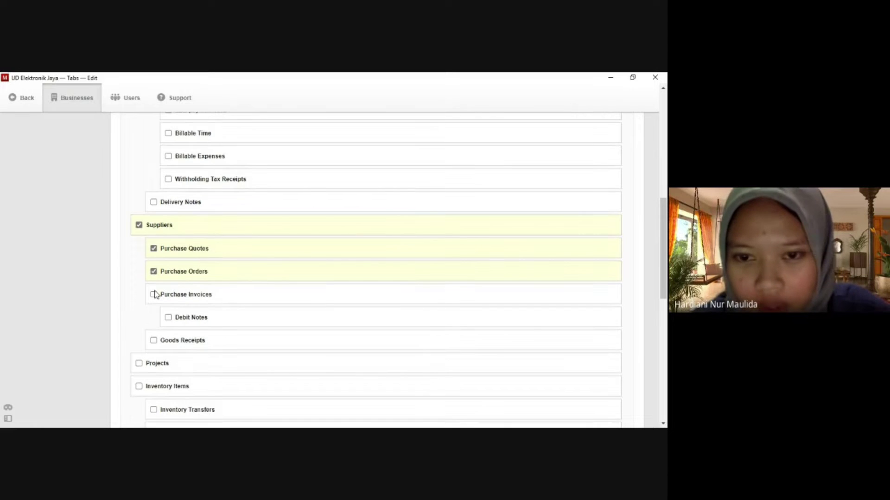
click(154, 294)
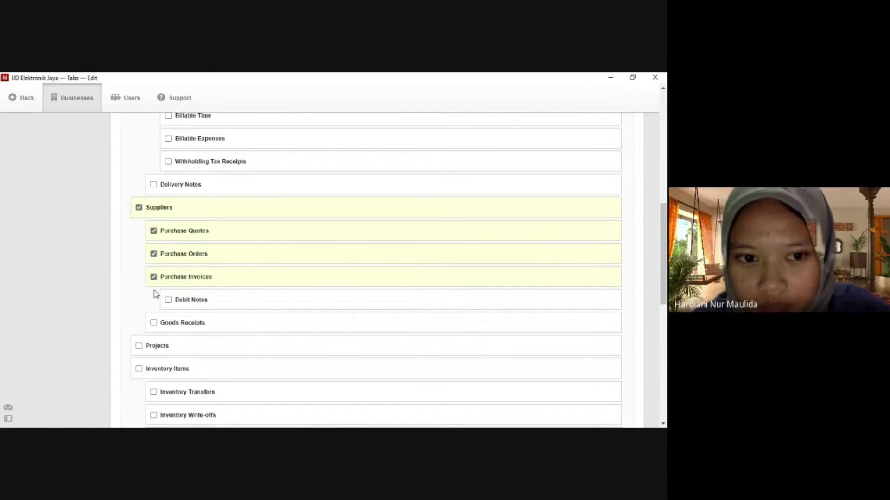
scroll(156, 297, down, 3)
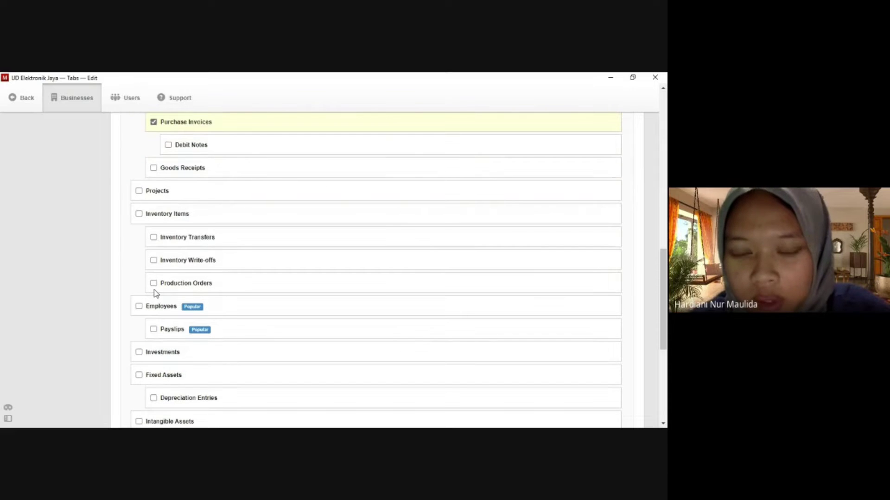
scroll(154, 290, down, 1)
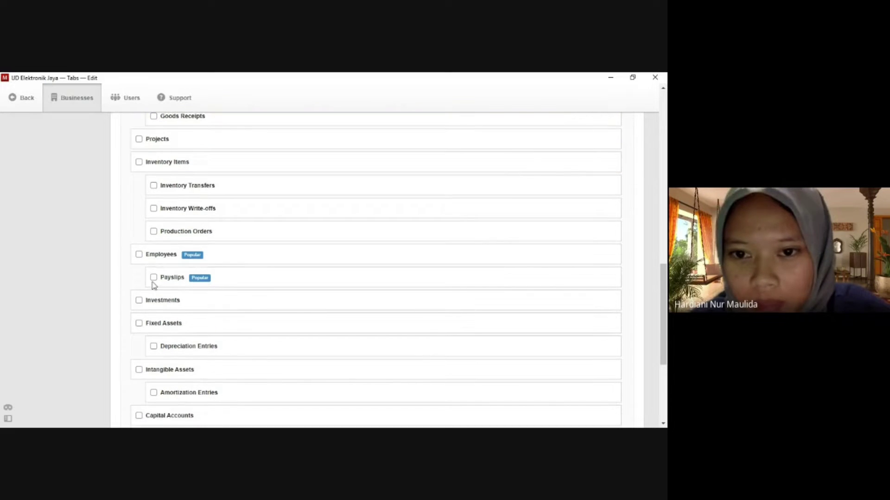
click(139, 255)
click(153, 260)
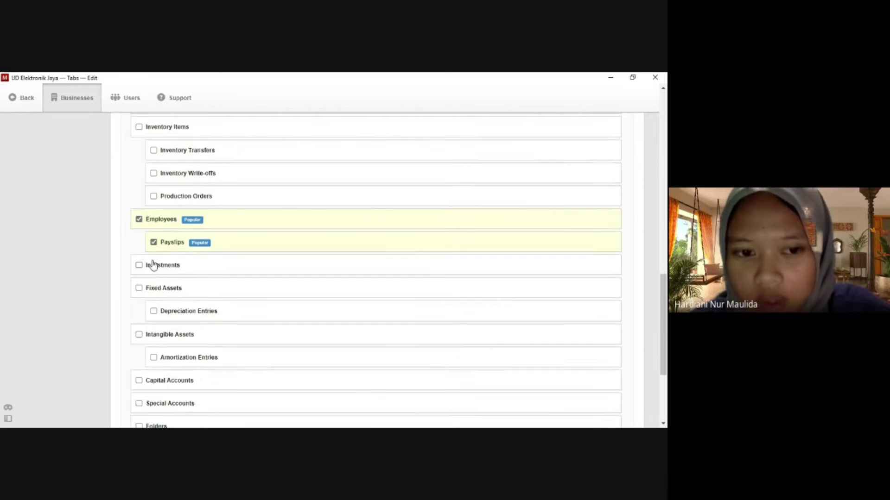
scroll(154, 266, down, 1)
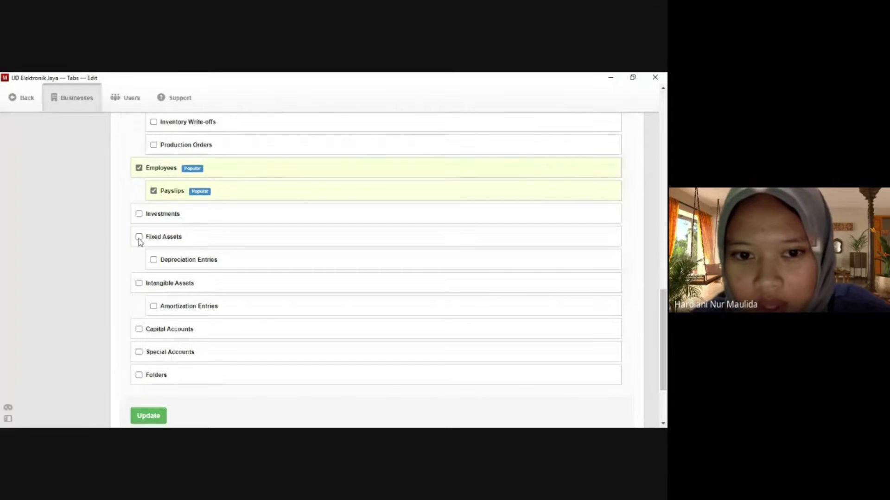
click(139, 237)
click(153, 245)
click(153, 246)
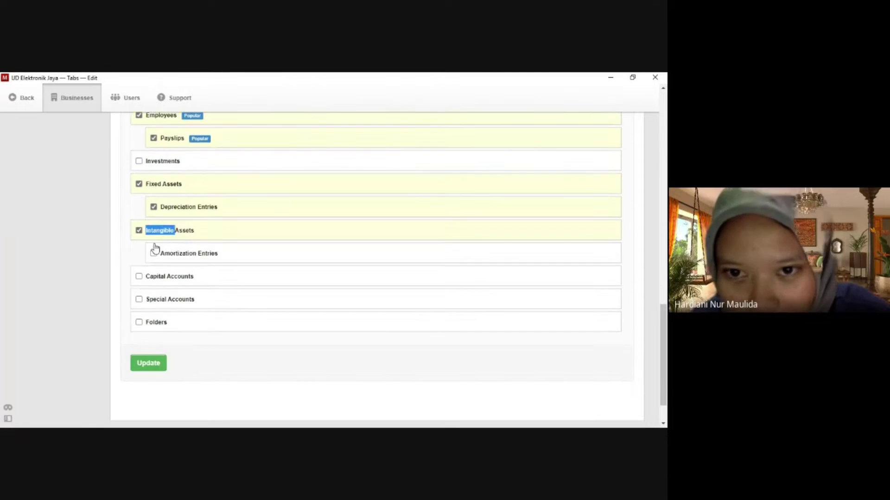
click(139, 231)
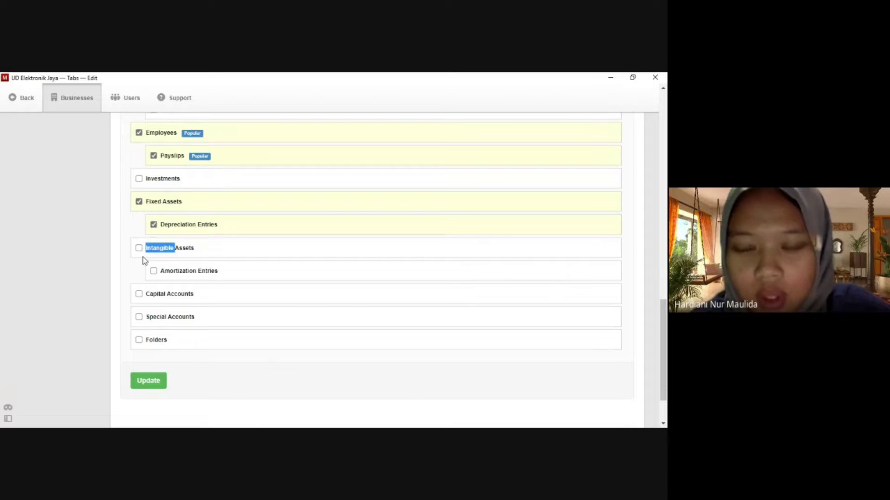
scroll(167, 270, down, 1)
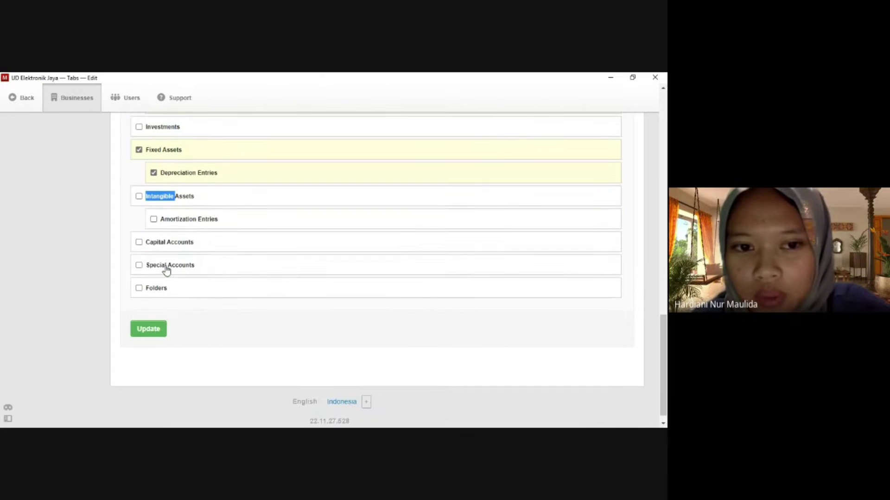
click(149, 329)
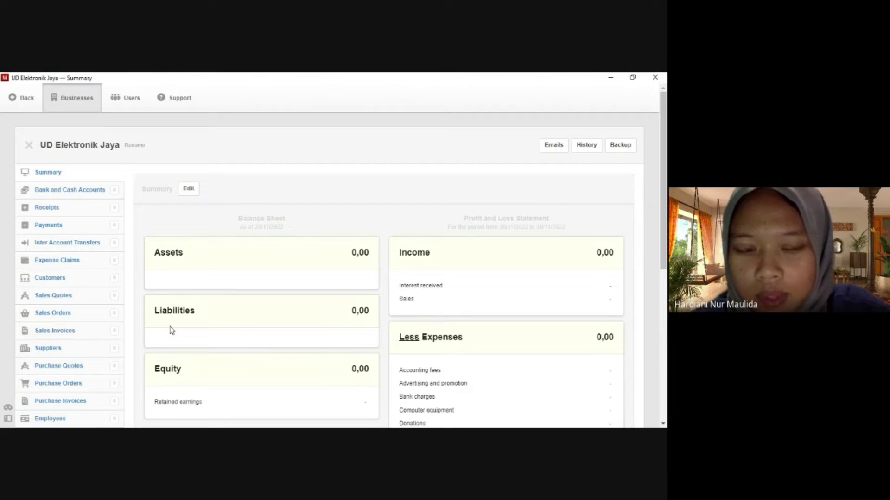
Open the Business Details edit form from UD Elektronik Jaya's Settings.
scroll(110, 325, down, 3)
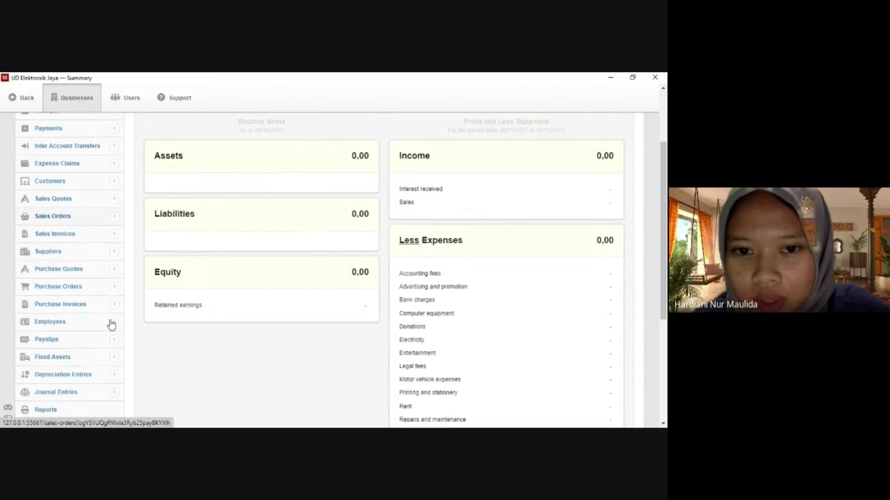
scroll(106, 324, down, 1)
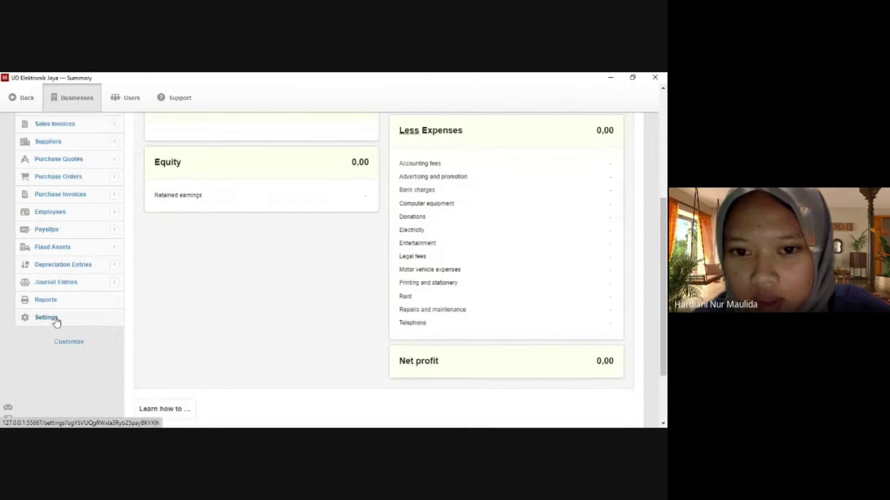
click(54, 319)
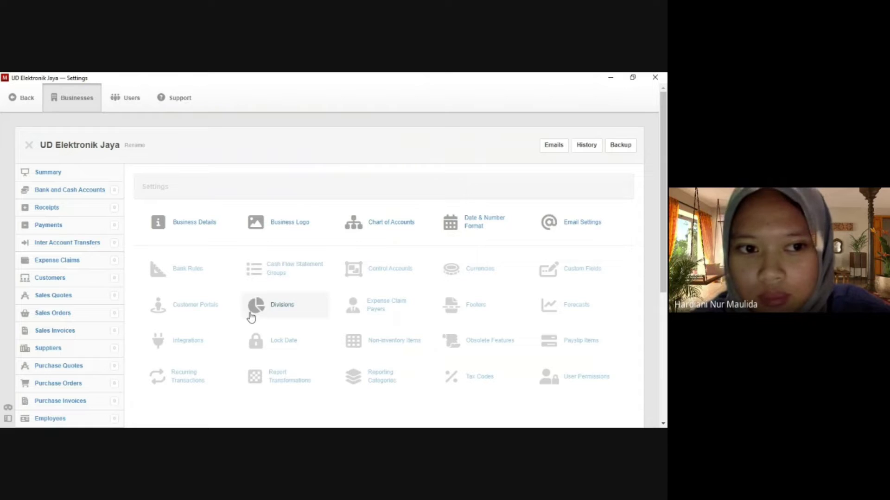
click(202, 226)
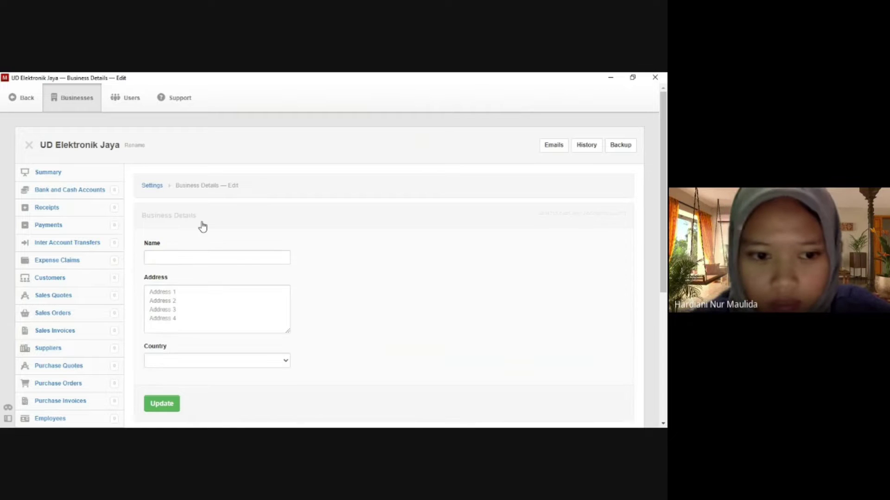
click(186, 257)
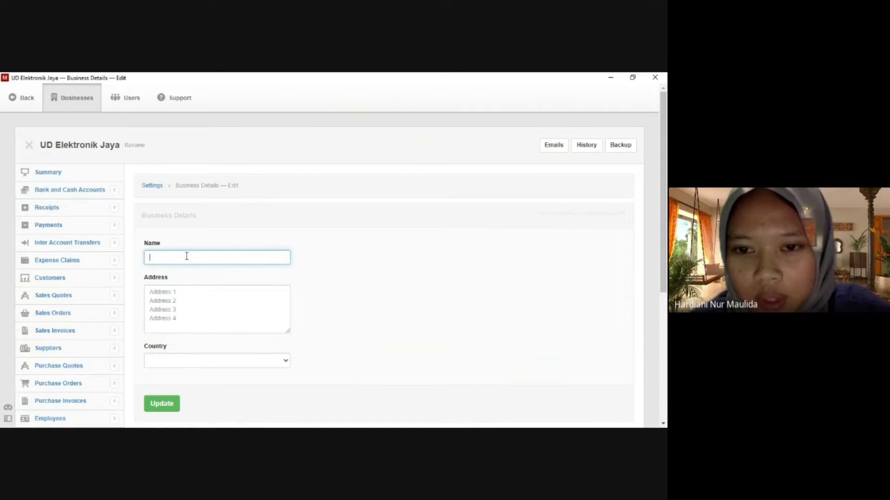
text(UD)
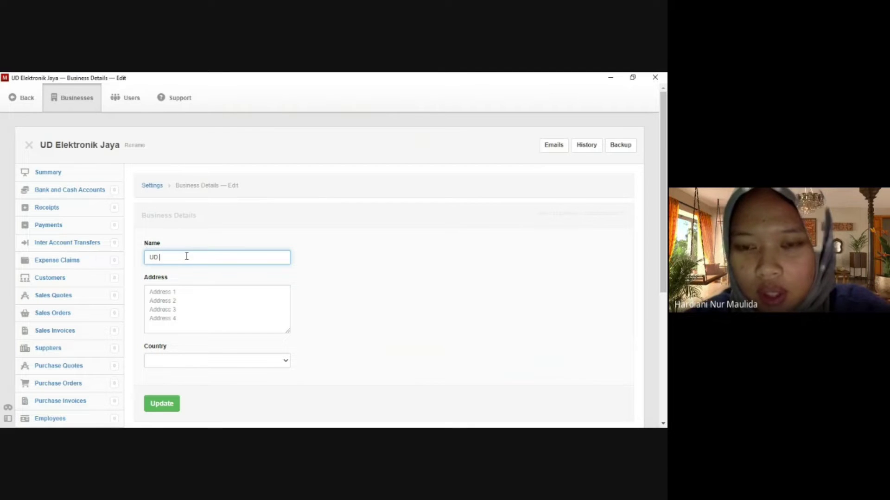
text( Elektr)
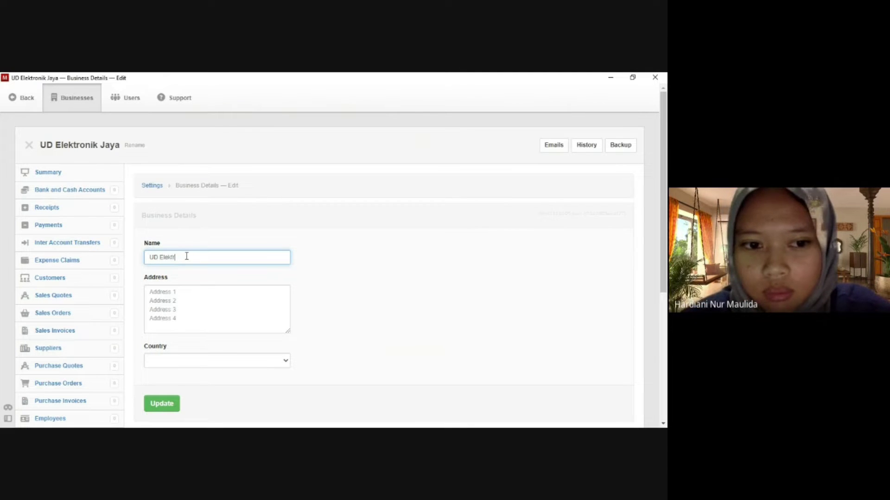
text(onik Jaya)
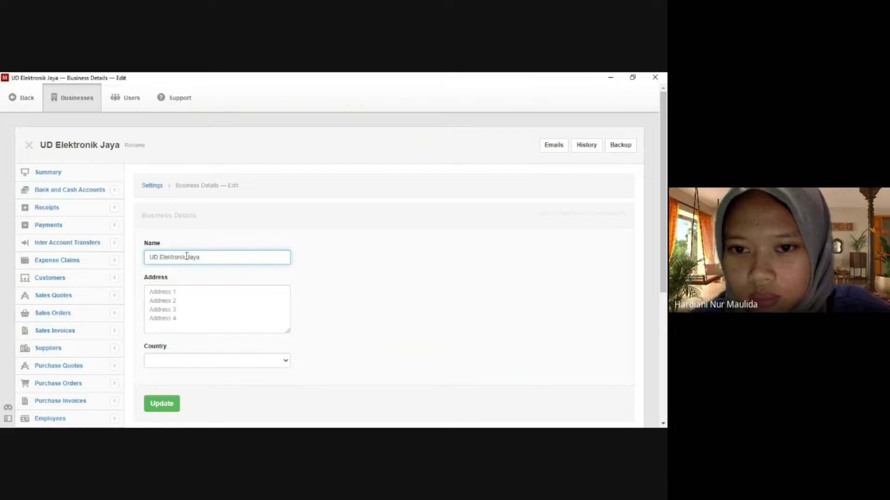
click(181, 292)
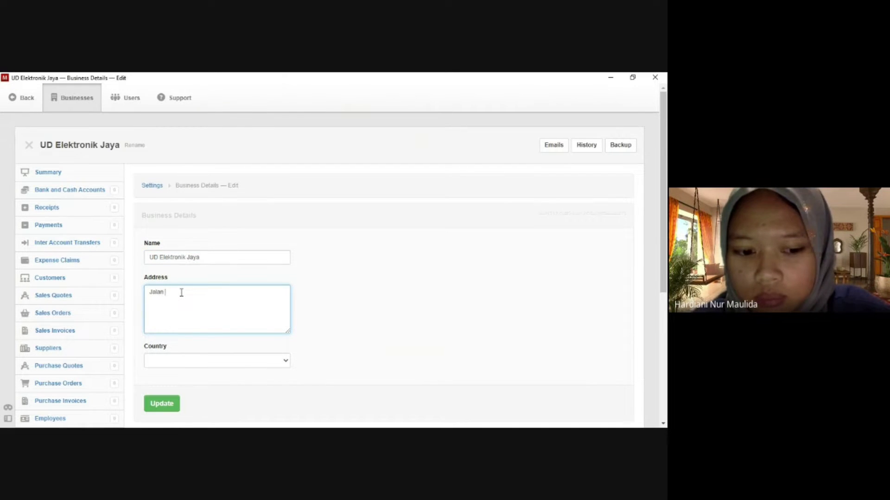
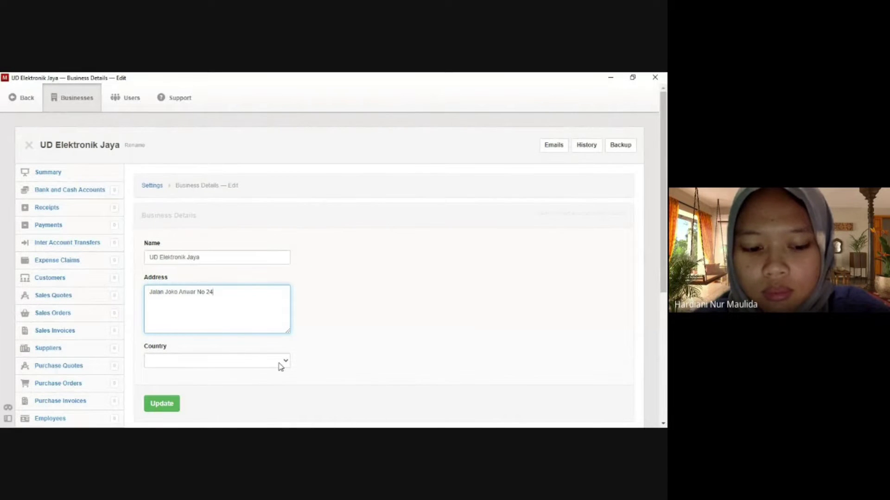
click(286, 364)
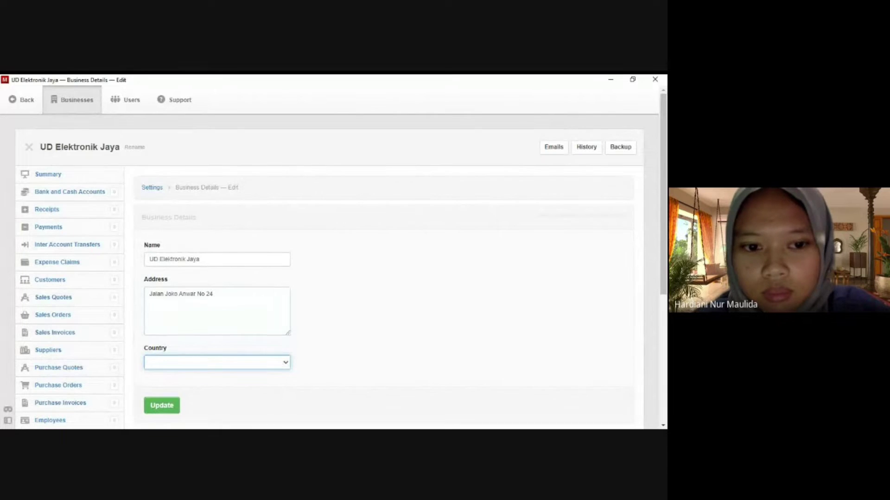
click(190, 337)
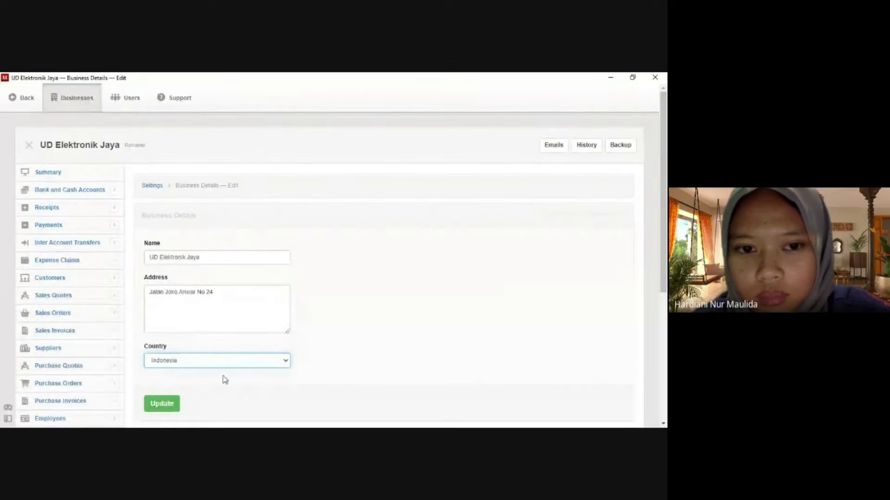
scroll(224, 380, down, 1)
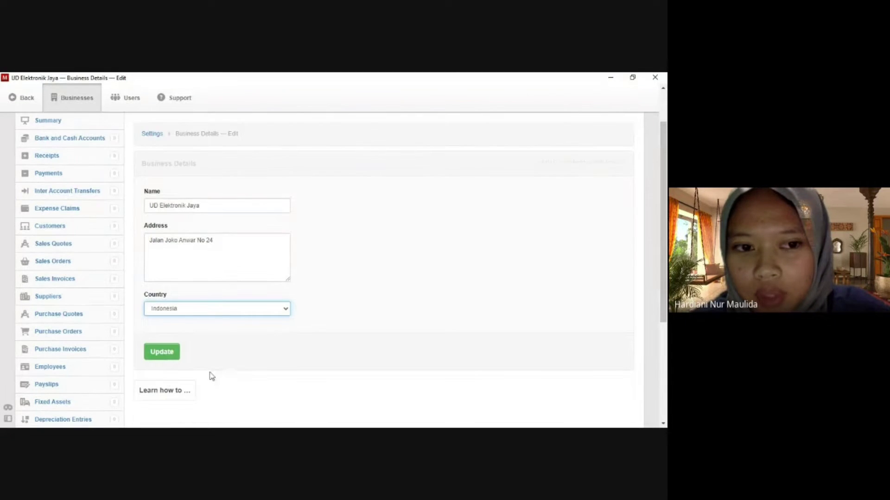
click(172, 361)
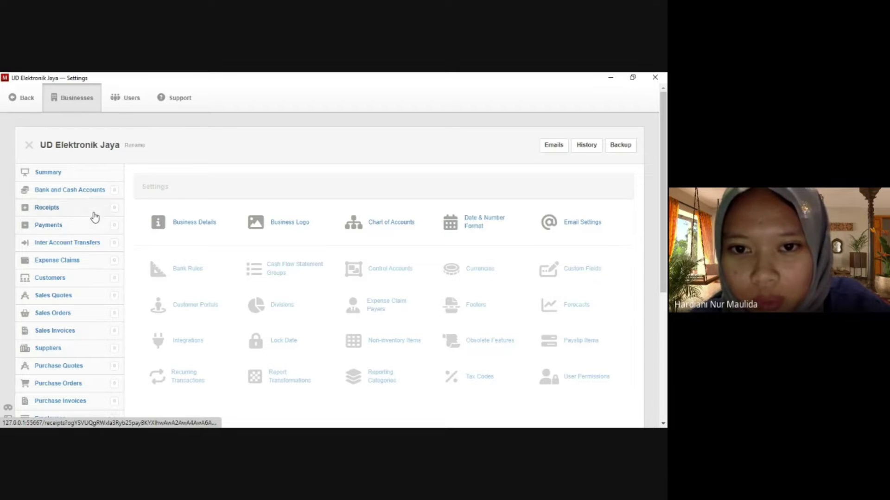
Start a new bank account from the Bank and Cash Accounts page.
click(103, 194)
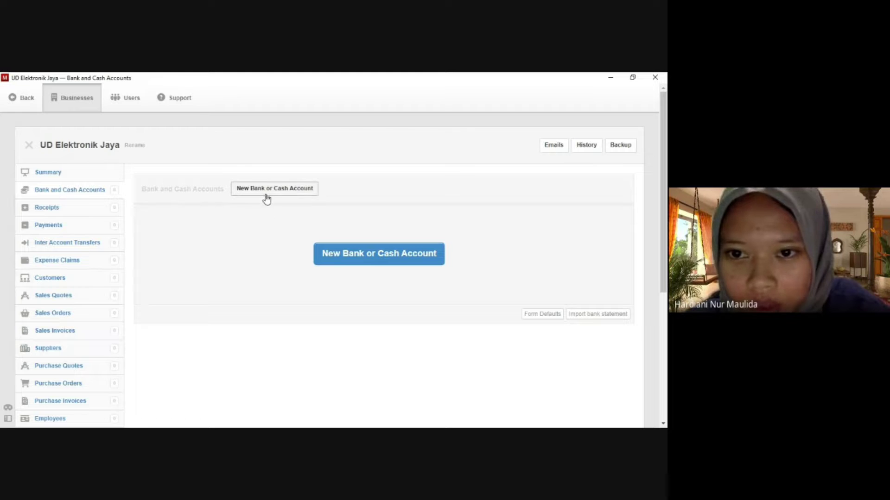
click(267, 194)
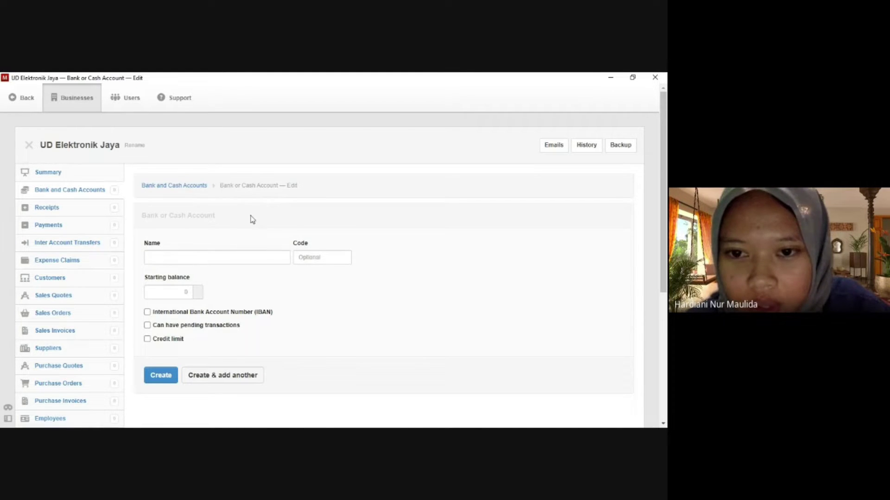
Create the Bank BCA account with a 50000000 starting balance.
scroll(252, 219, down, 1)
click(249, 207)
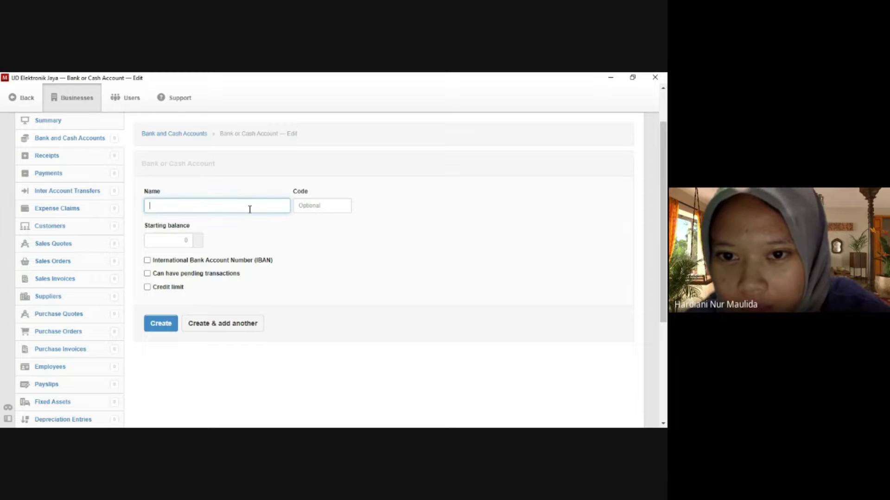
text(Ba)
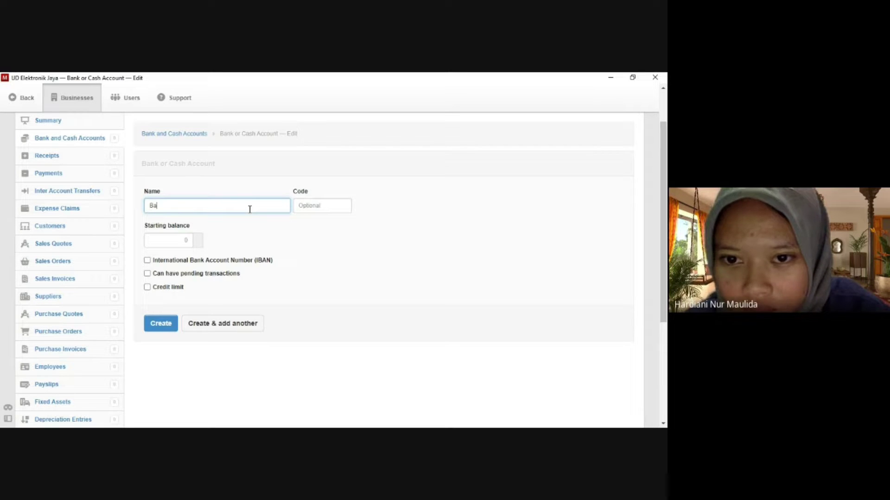
text(nk BCA)
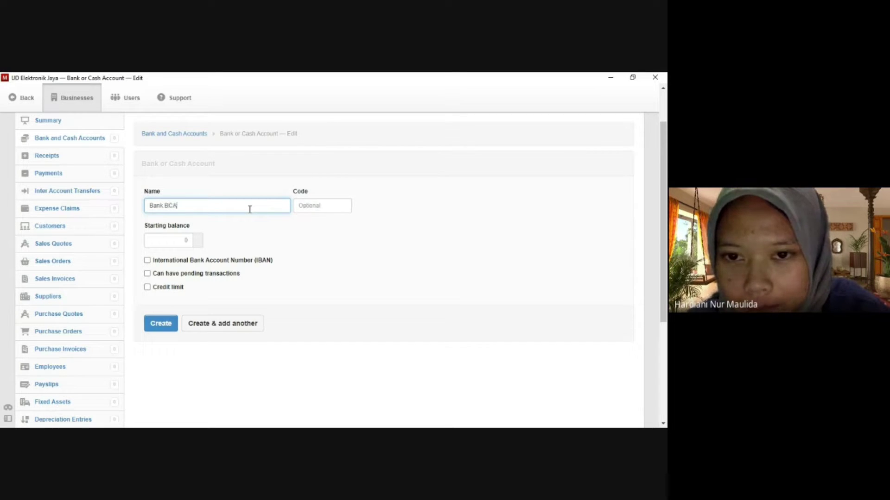
click(186, 239)
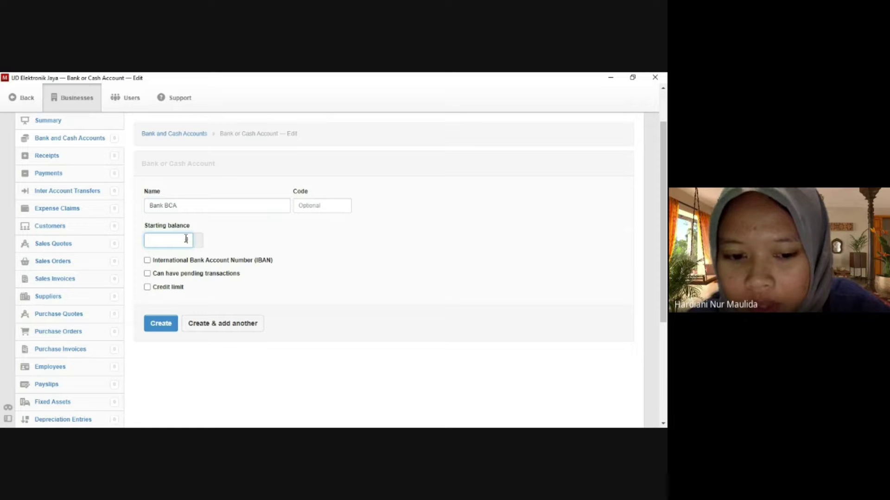
text(5)
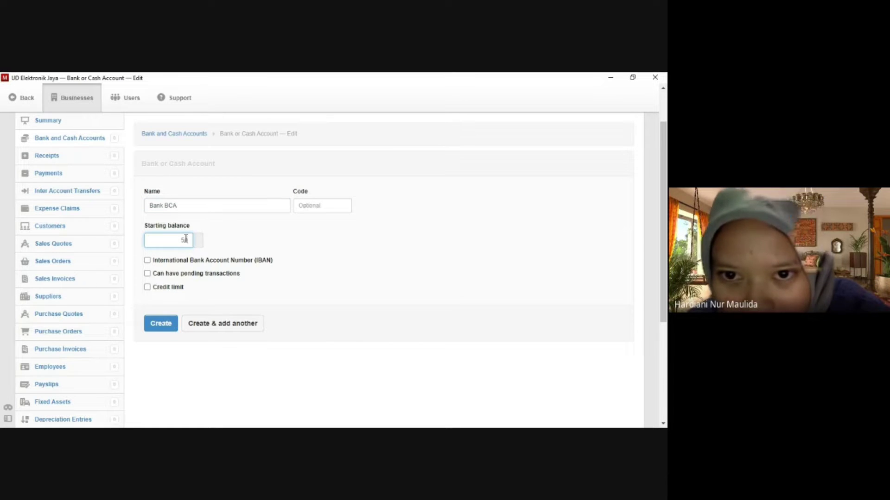
text(0000000)
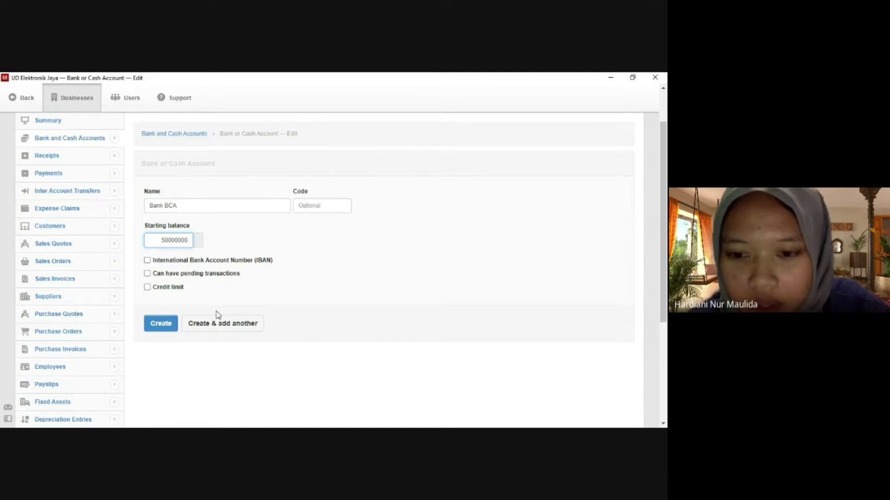
click(169, 326)
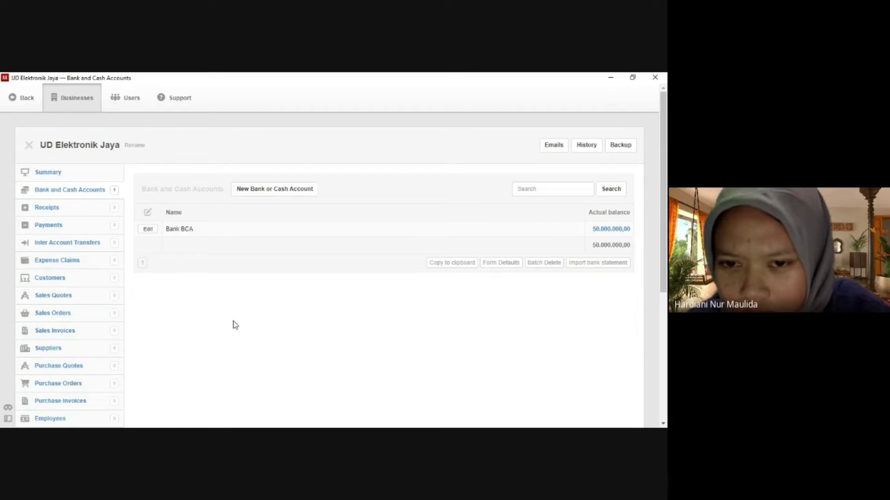
click(263, 196)
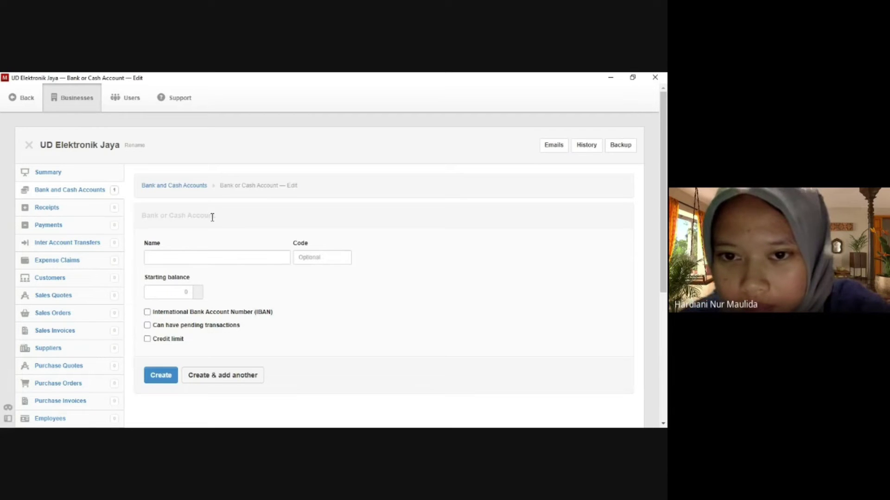
Create the Bank BNI account with a 50.000.000,00 starting balance.
click(197, 257)
text(Bank BNI)
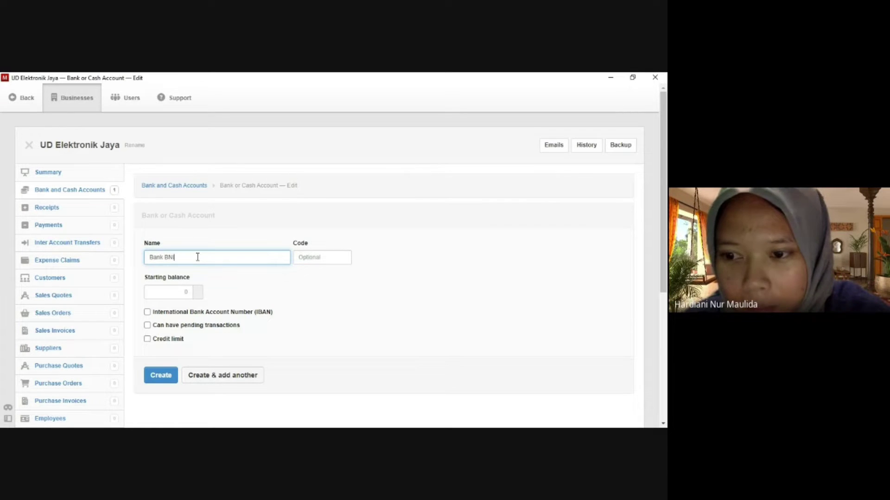
click(177, 293)
text(5)
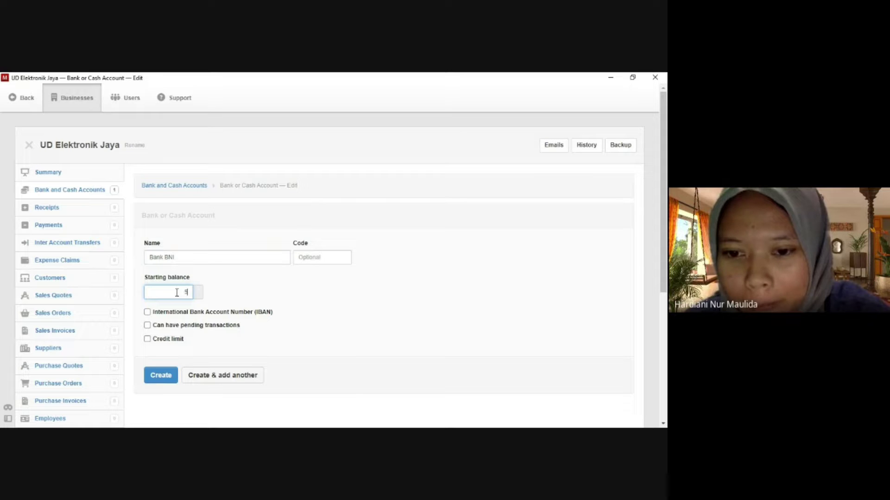
text(0000000)
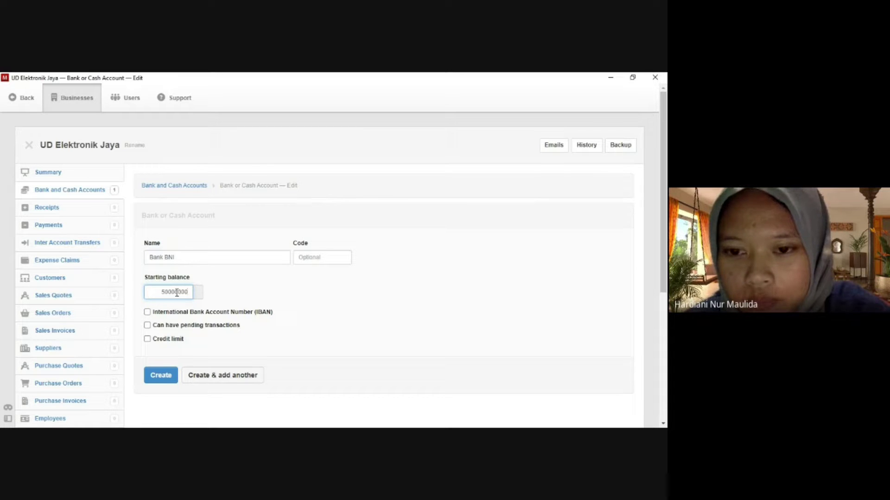
click(161, 374)
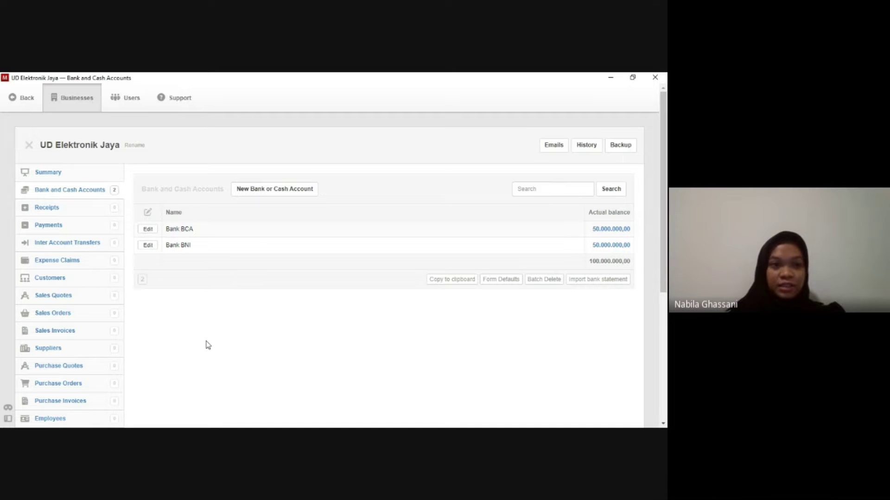
scroll(85, 347, down, 2)
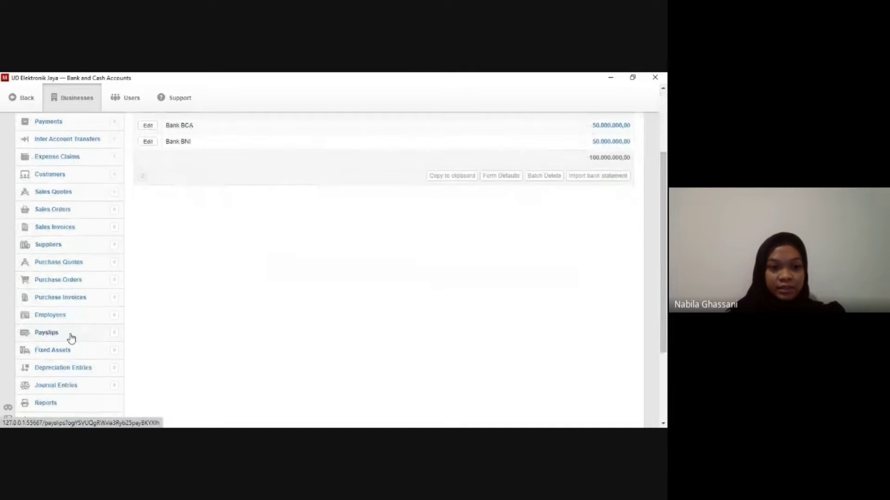
Start a new employee from the Employees list.
click(63, 320)
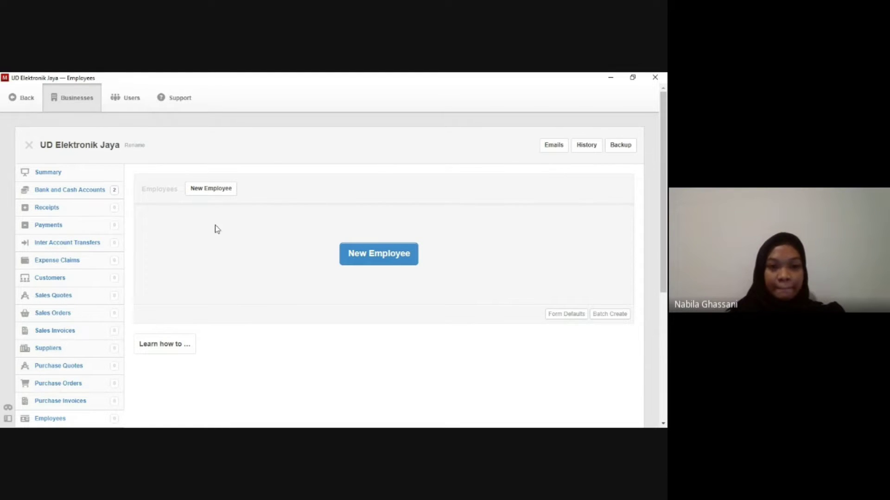
click(219, 193)
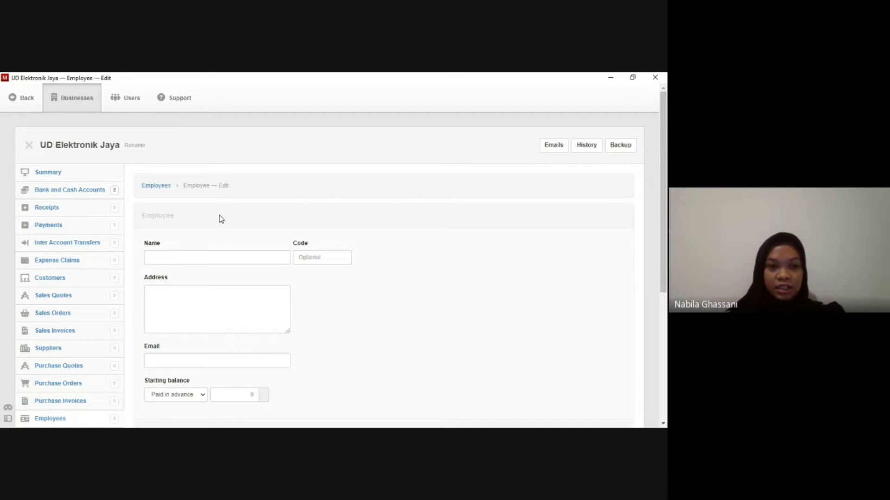
Add employee code E001 with the employee's full name, street address and e-mail, and continue to another.
click(211, 256)
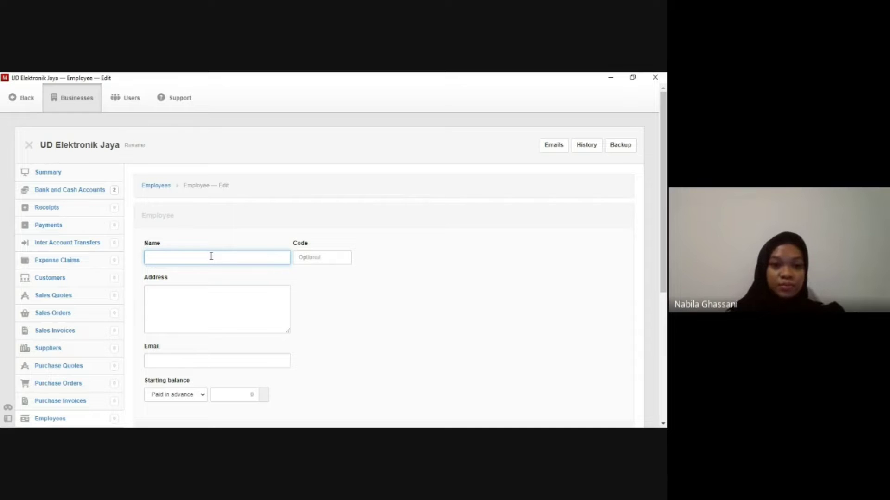
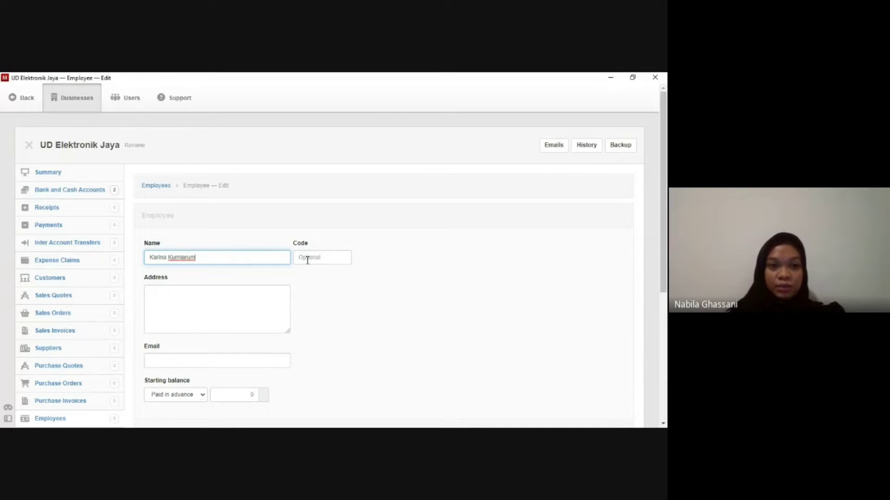
click(307, 260)
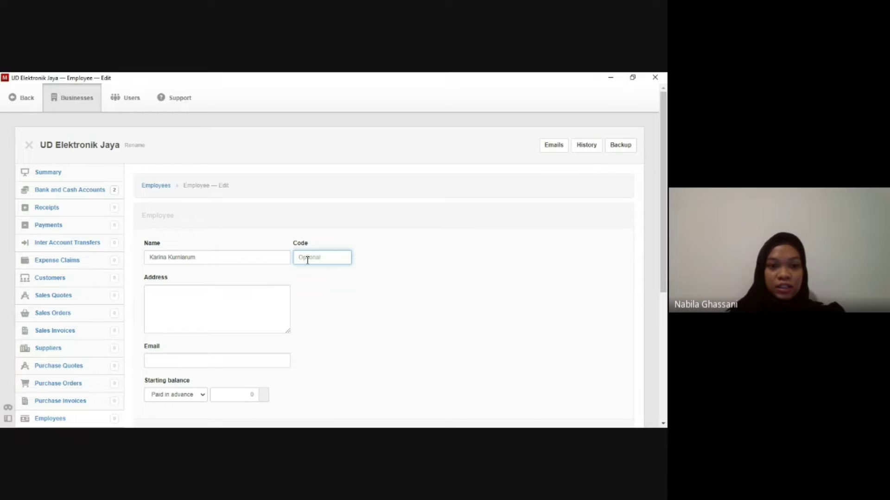
text(E)
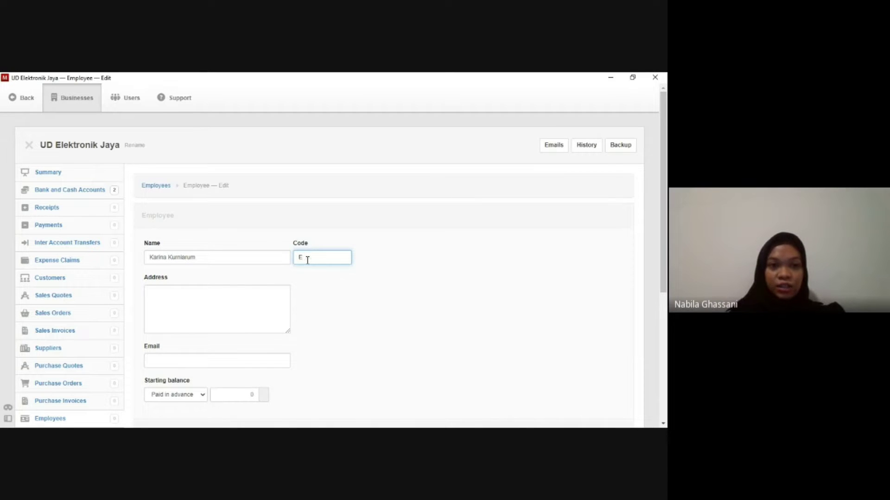
text(0)
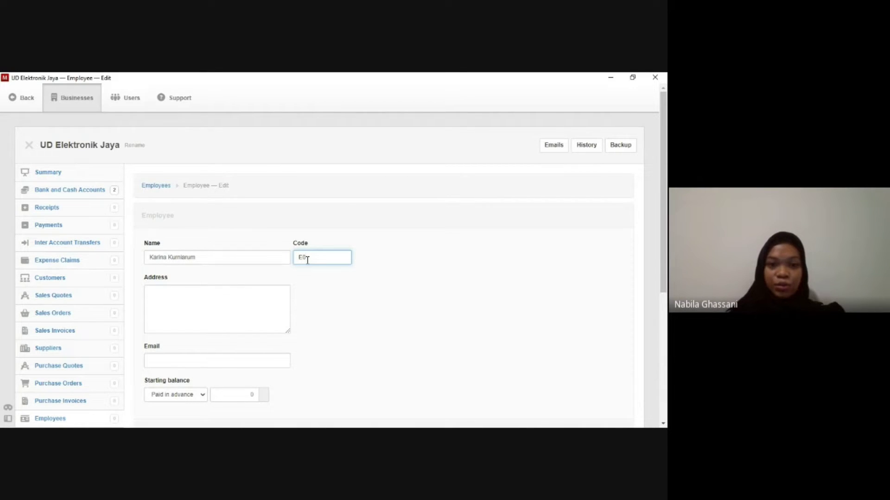
text(1)
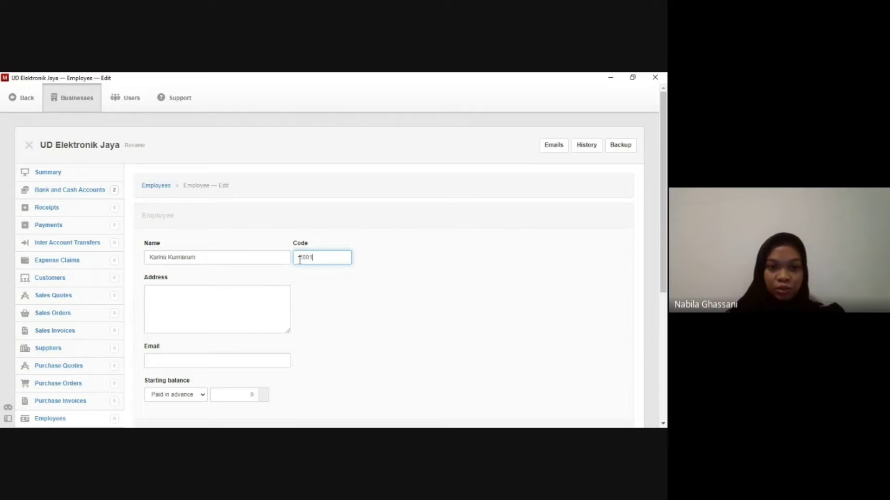
scroll(276, 276, down, 1)
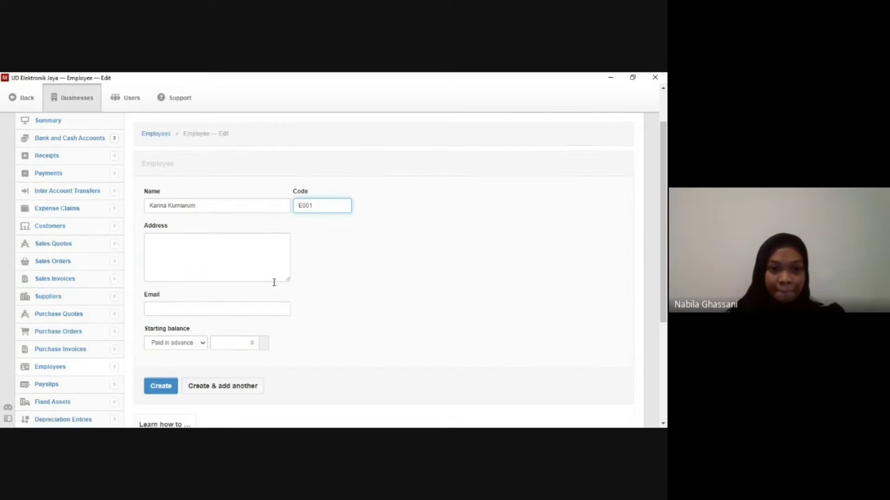
click(258, 256)
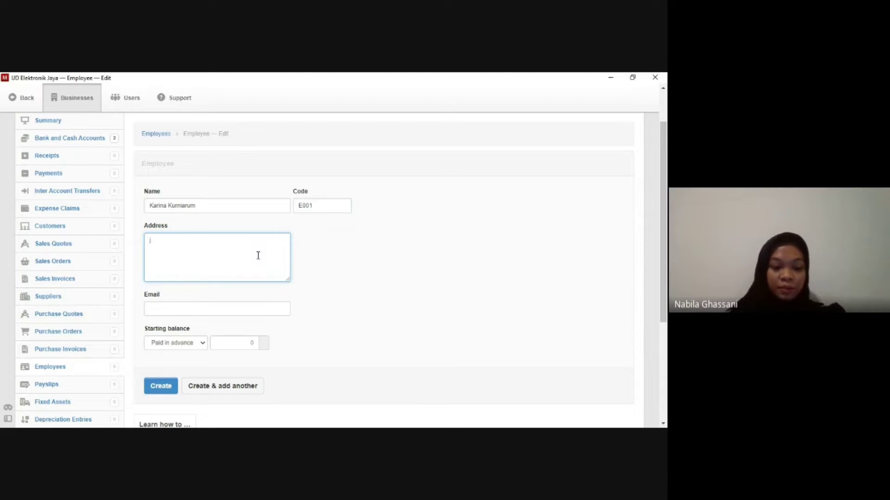
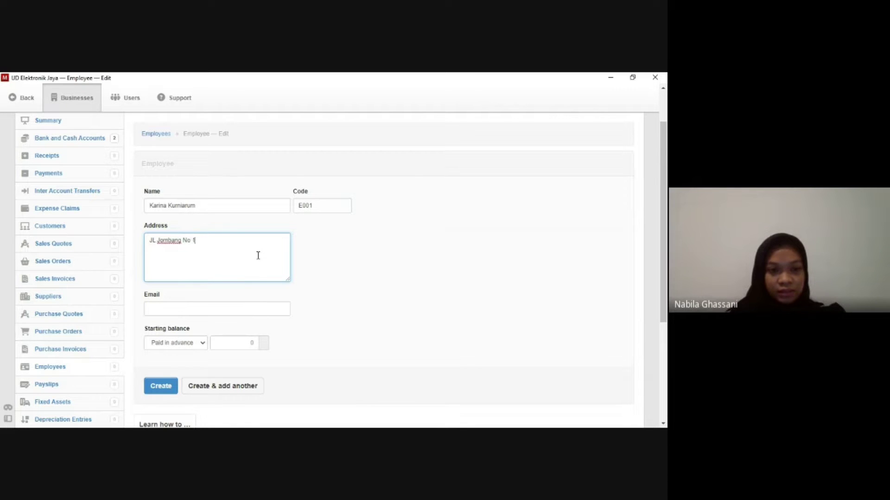
scroll(258, 257, down, 1)
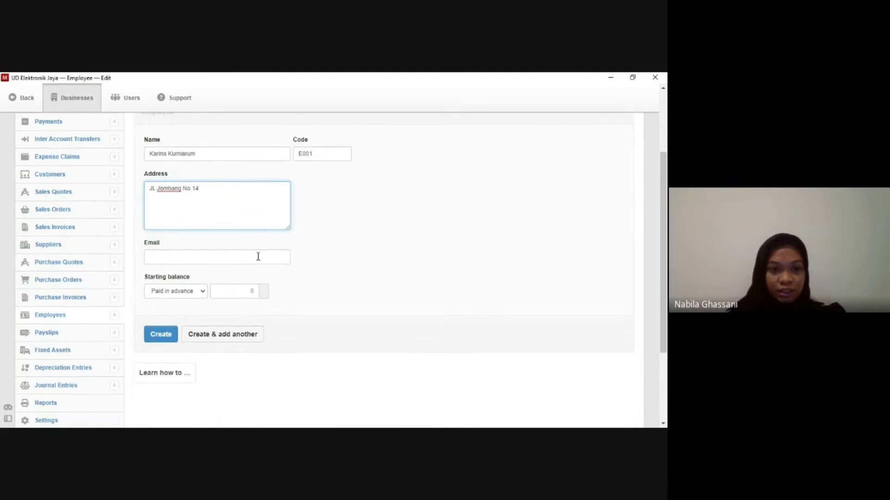
click(258, 256)
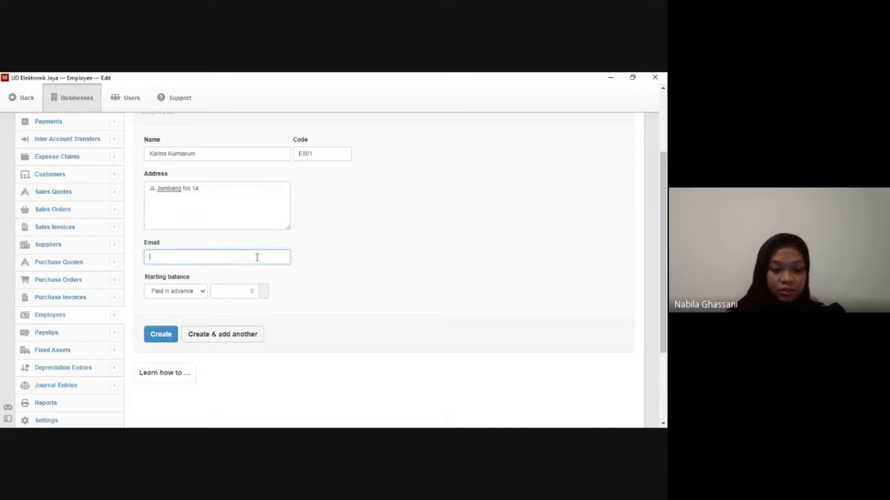
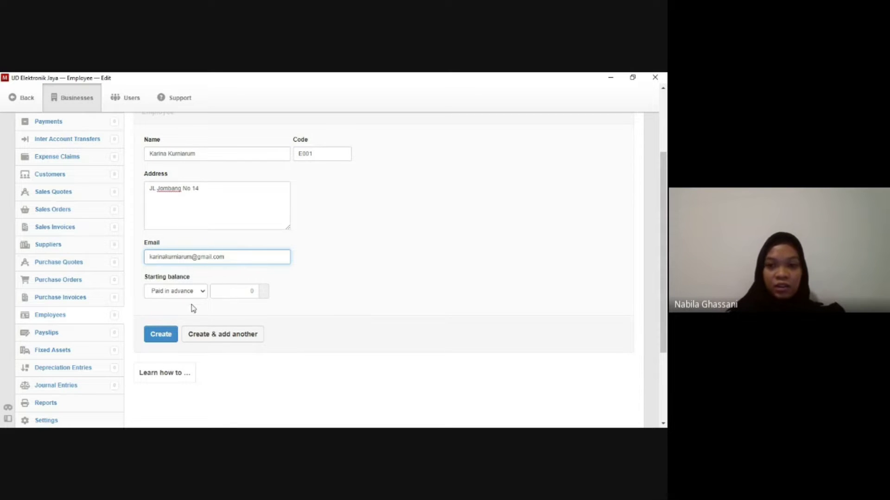
click(201, 336)
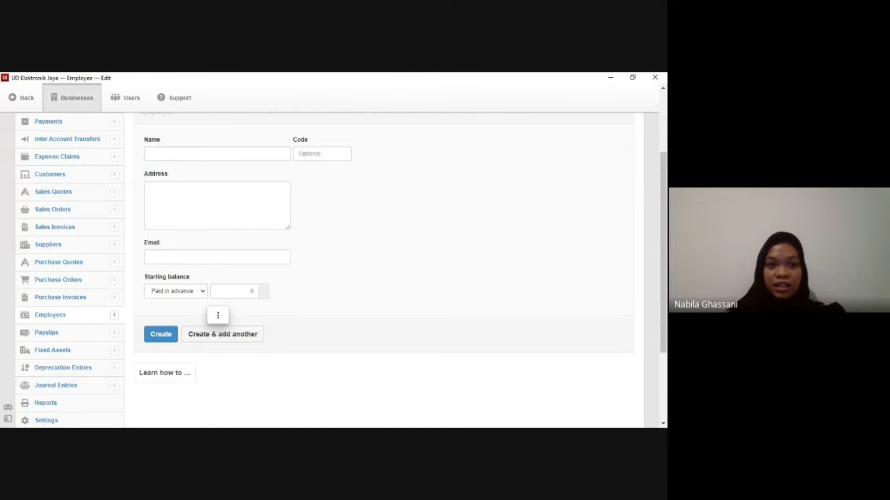
Review the eleven employees E001 to E011, then return to the business Settings page.
scroll(304, 297, up, 1)
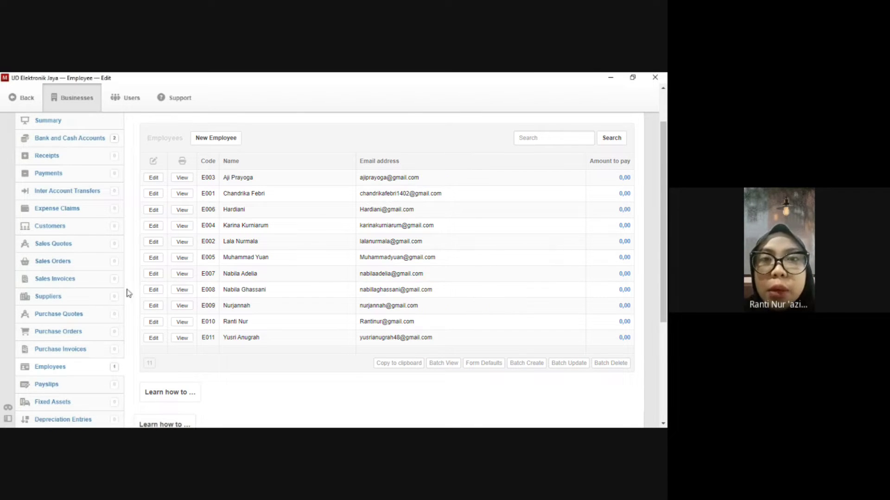
scroll(93, 296, down, 3)
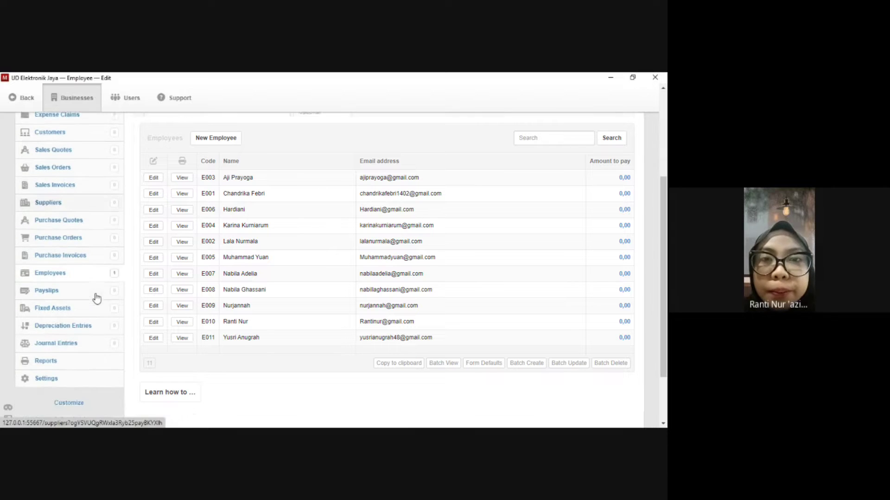
click(70, 370)
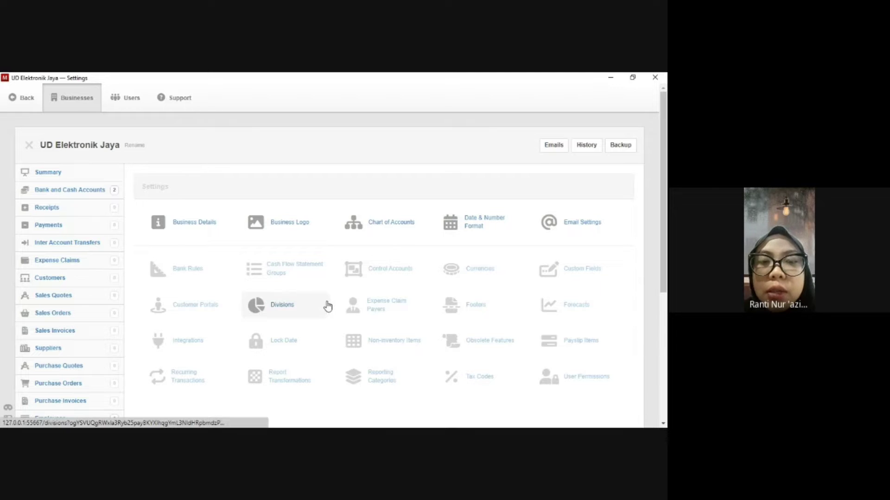
Add a profit and loss account 'Asset Depreciation' in the Expenses group of the Chart of Accounts.
click(368, 226)
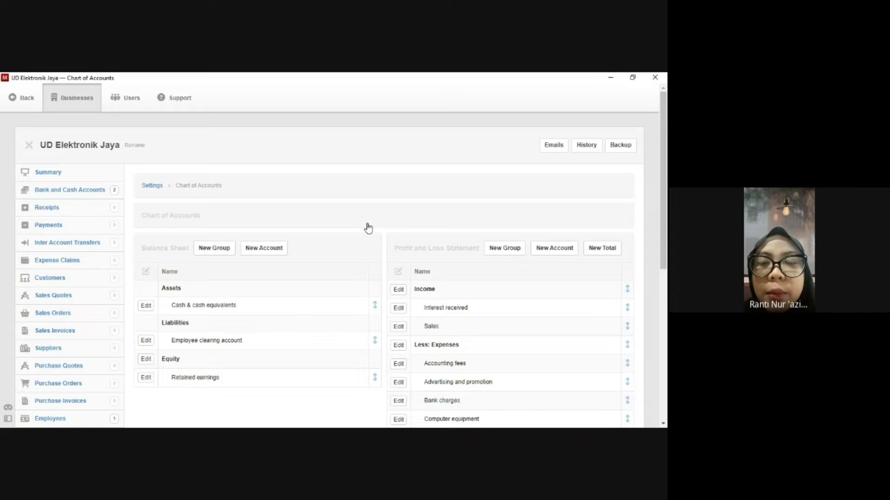
click(549, 252)
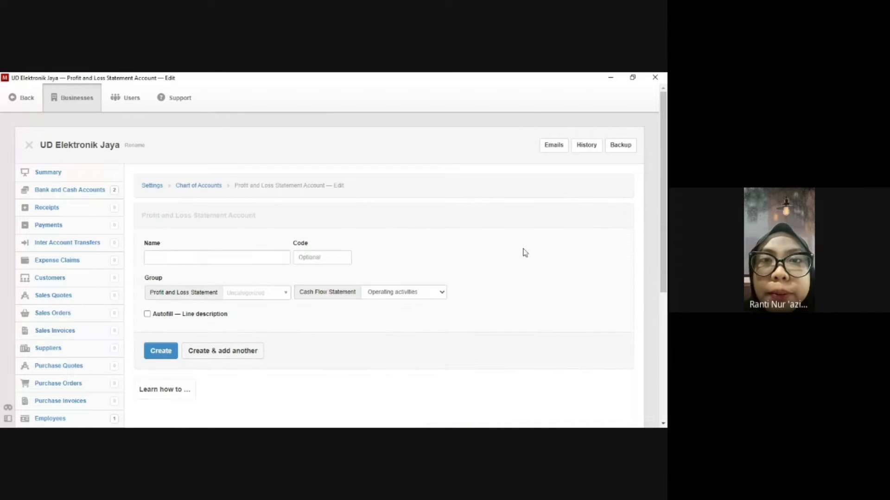
click(190, 259)
text(A)
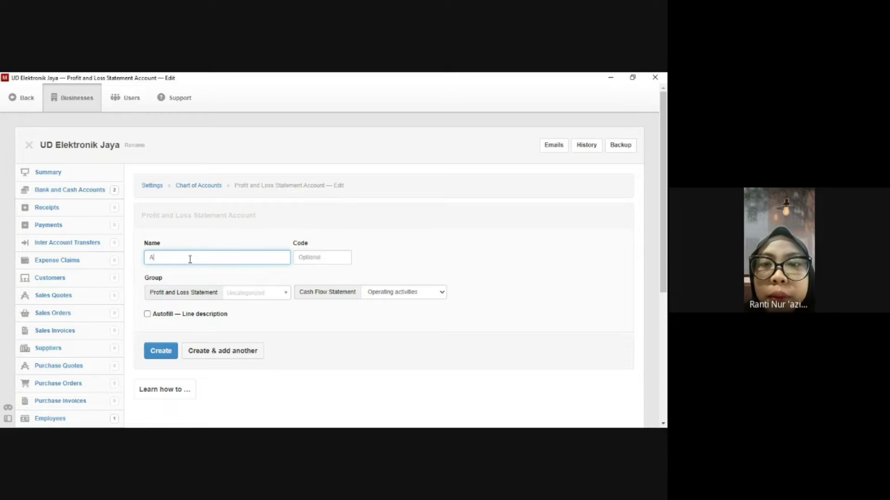
text(sset Depre)
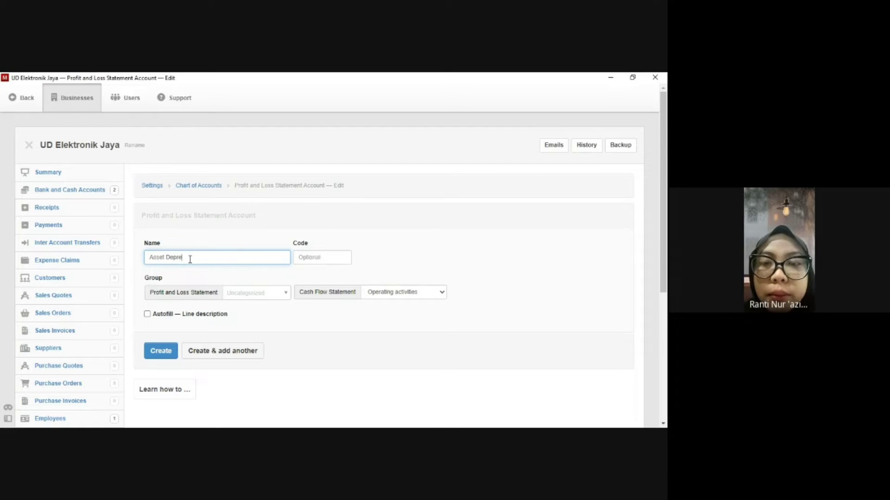
text(ciation)
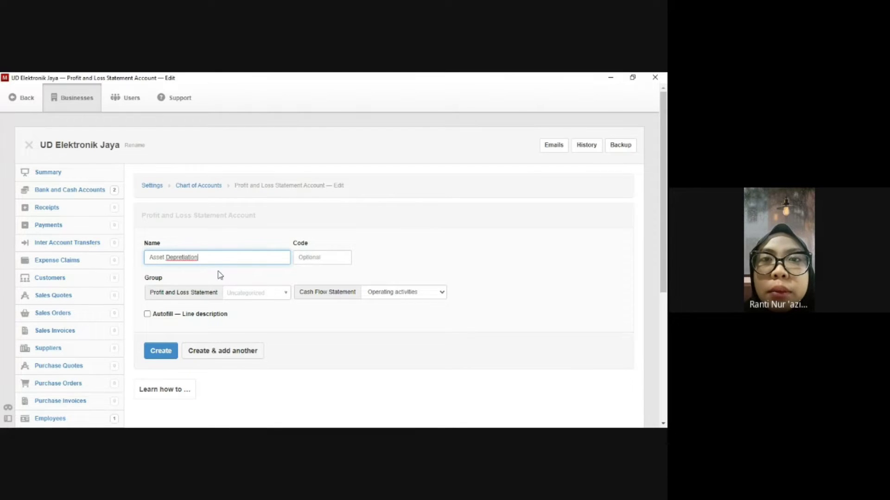
click(243, 297)
click(258, 324)
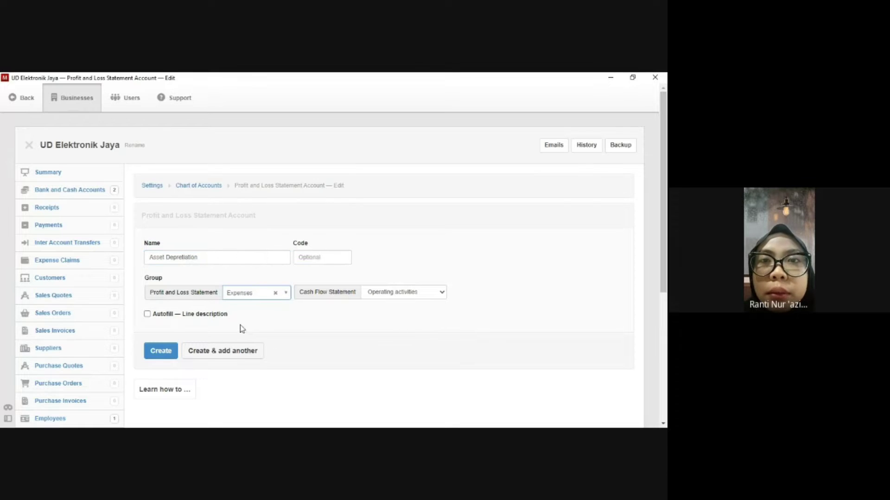
click(167, 353)
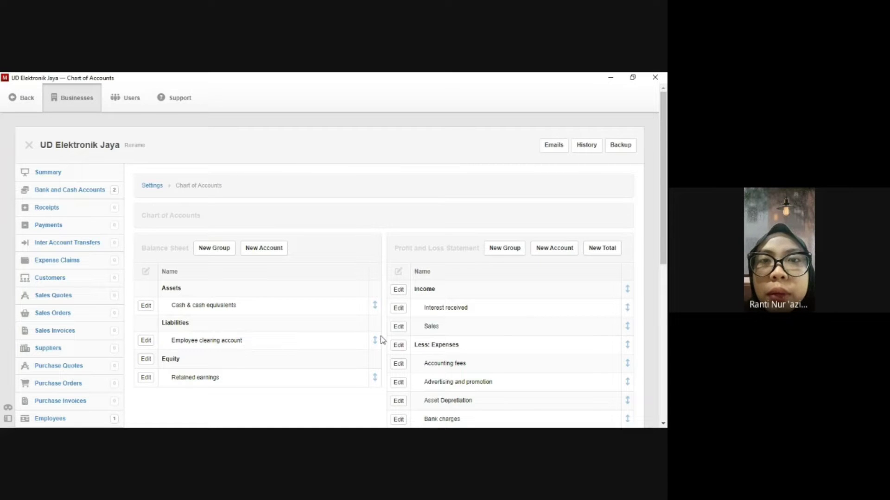
Review the Chart of Accounts, then go to the Fixed Assets page.
scroll(381, 339, down, 2)
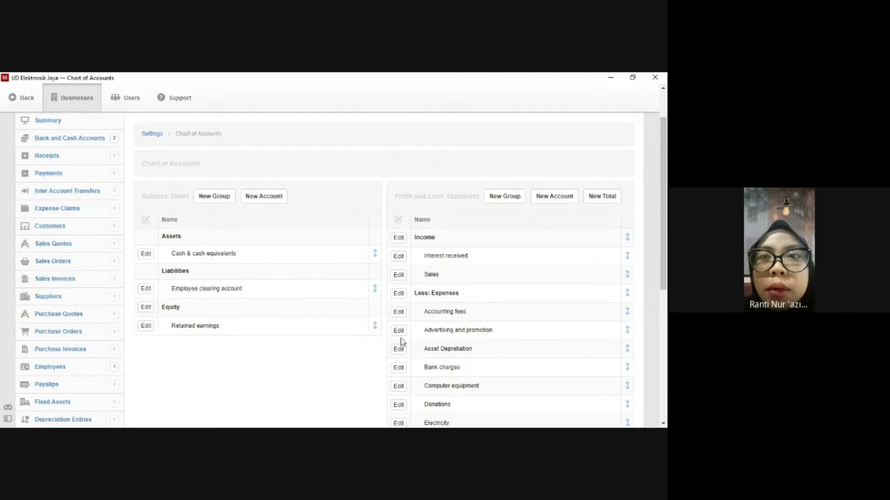
scroll(402, 341, down, 2)
scroll(402, 341, down, 2)
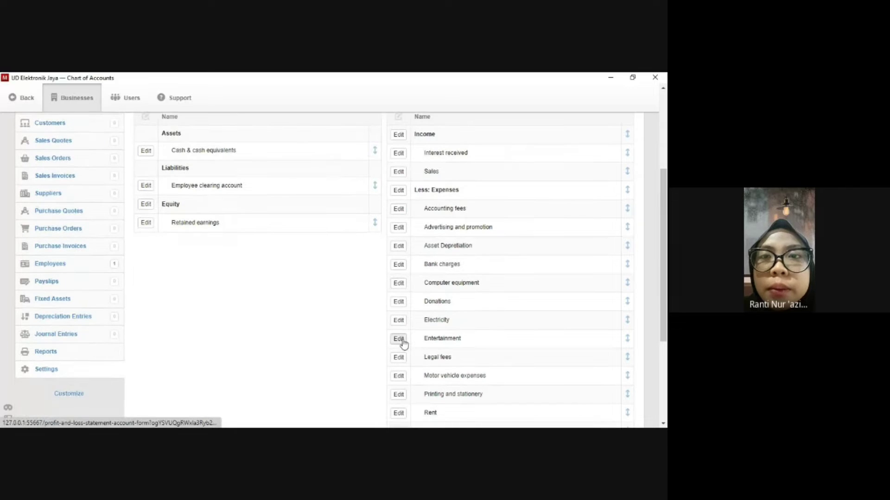
scroll(401, 342, up, 2)
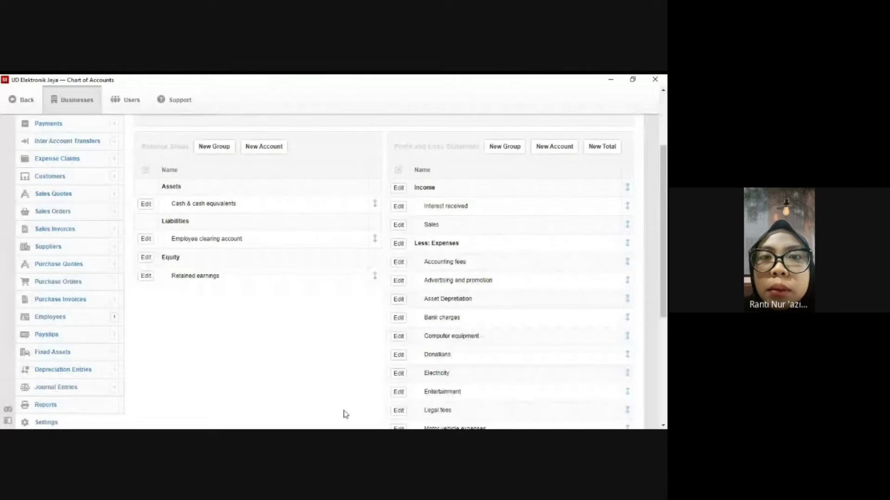
scroll(213, 346, up, 4)
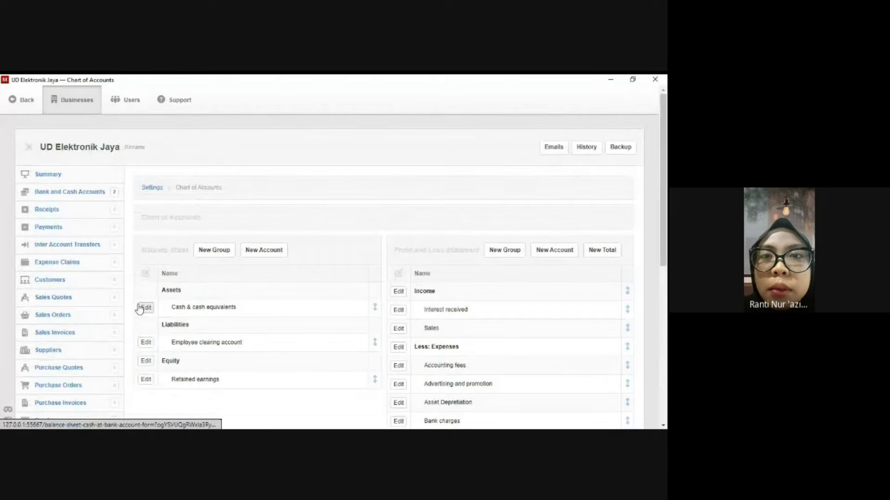
scroll(409, 377, down, 5)
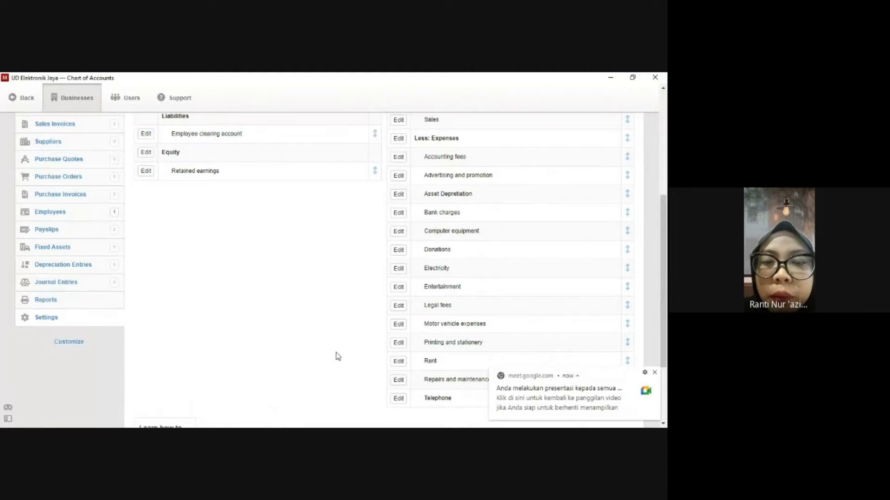
scroll(421, 266, up, 2)
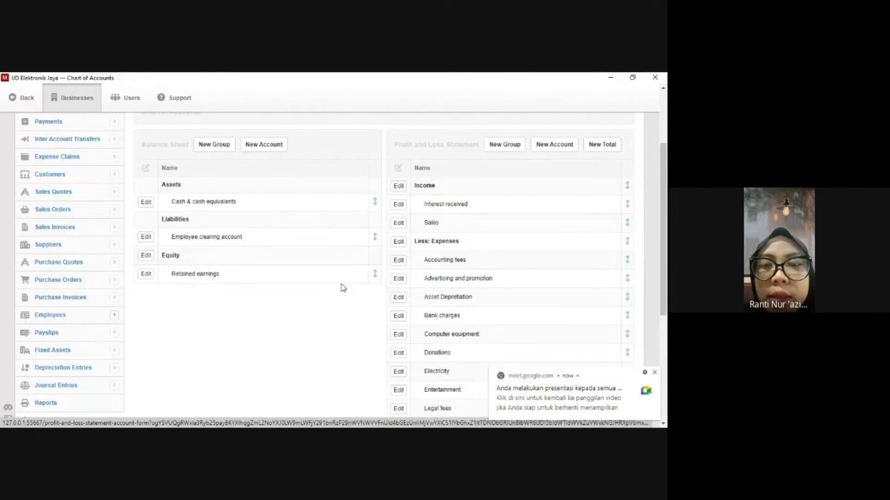
scroll(93, 322, down, 2)
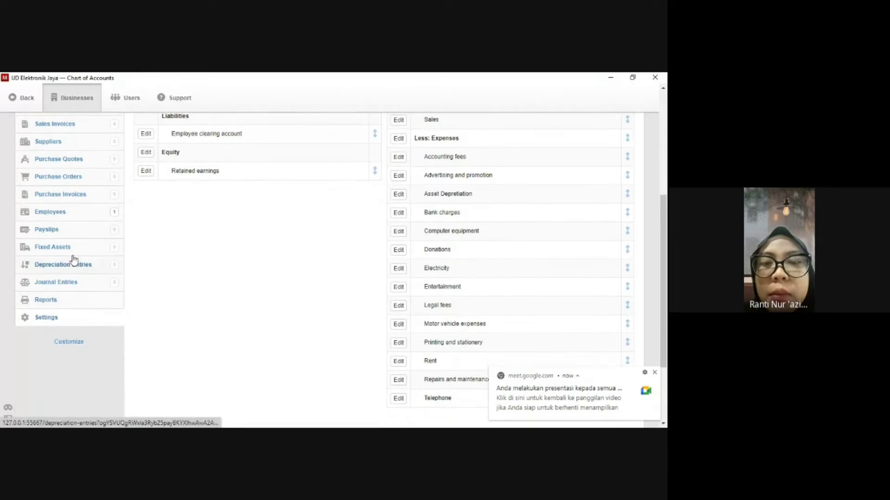
click(52, 247)
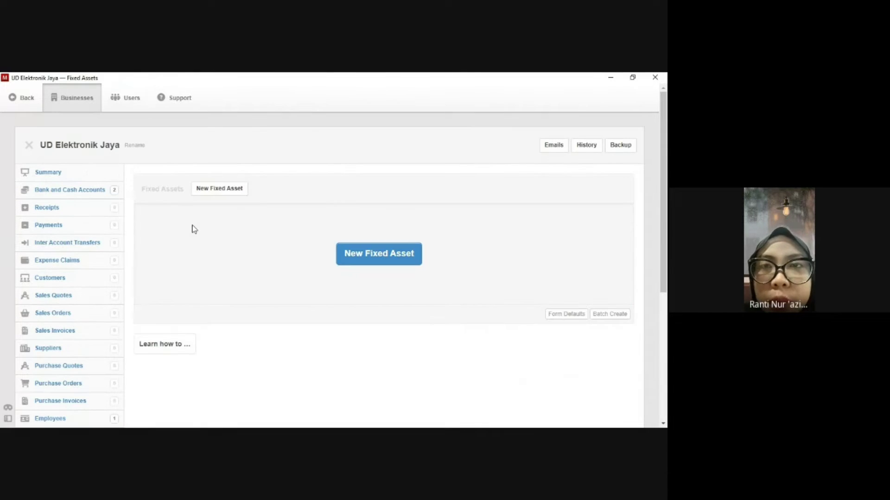
Start a new fixed asset 'Satu set Sofa' at 5% depreciation with a custom expense account.
click(219, 189)
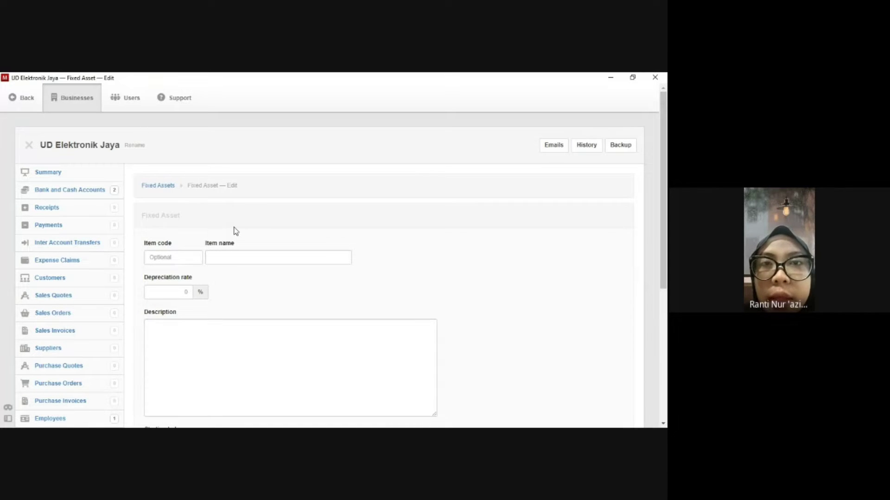
click(215, 254)
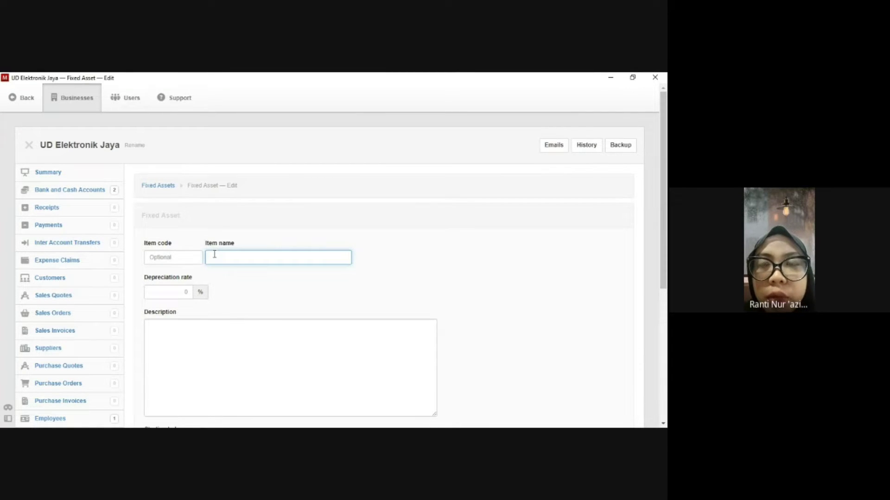
text(Satu set Sofa)
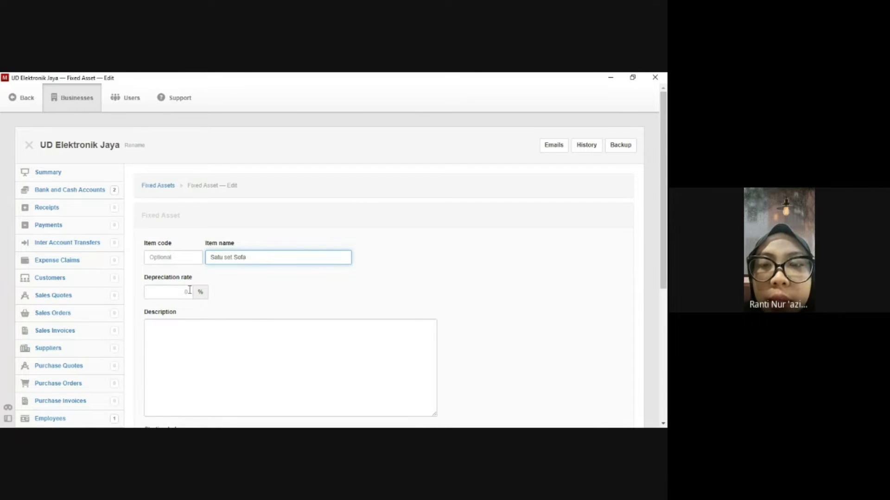
scroll(190, 290, down, 1)
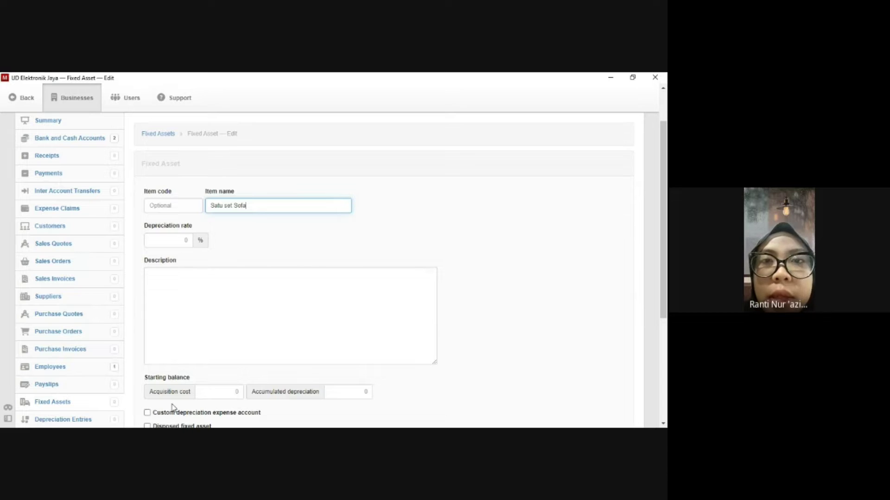
click(153, 413)
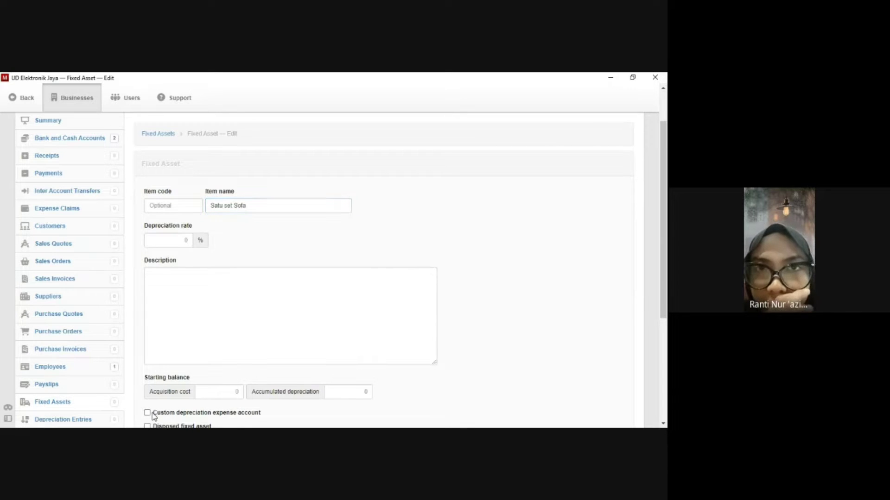
click(147, 413)
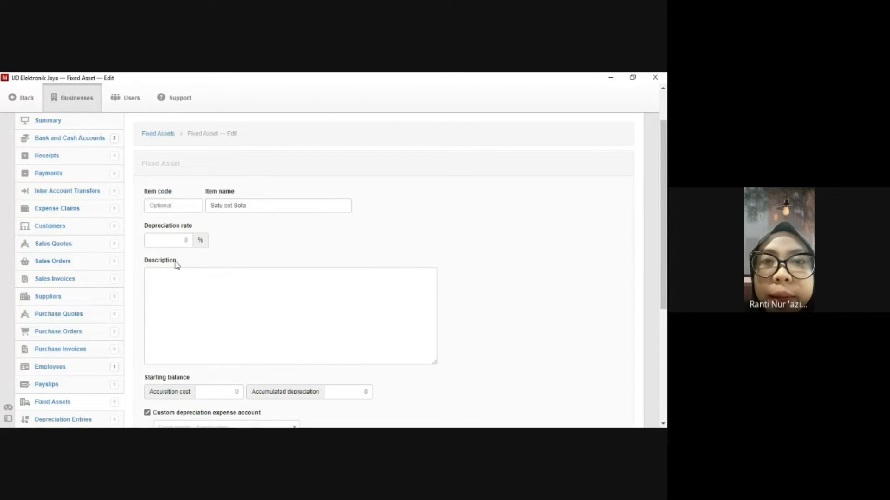
click(184, 240)
text(5)
Charge its depreciation to Asset Depreciation and save it, leaving a blank asset form.
scroll(198, 257, down, 3)
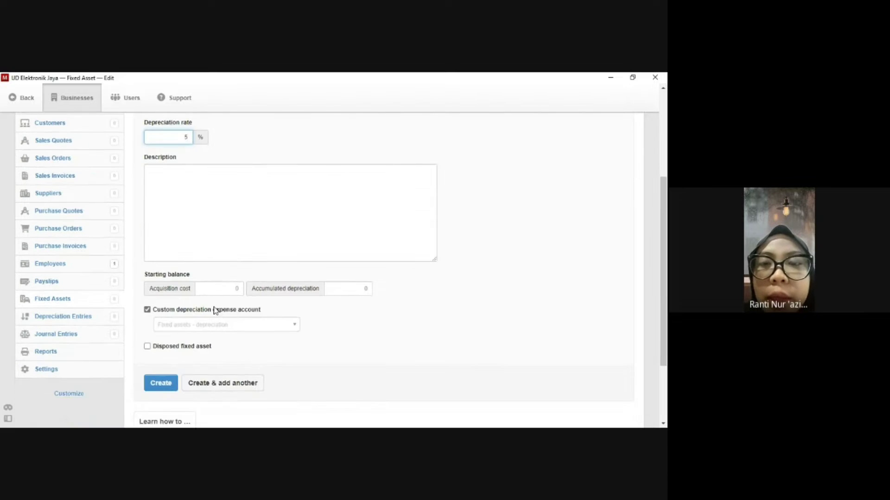
click(224, 326)
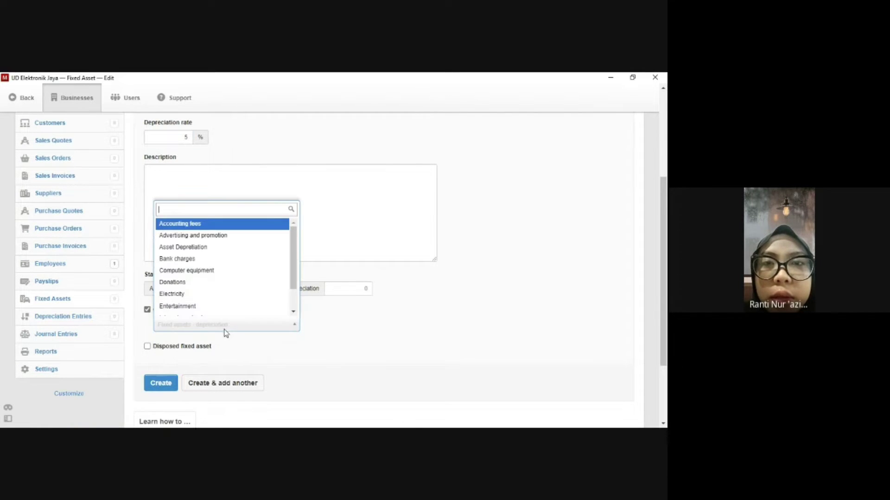
scroll(211, 294, down, 2)
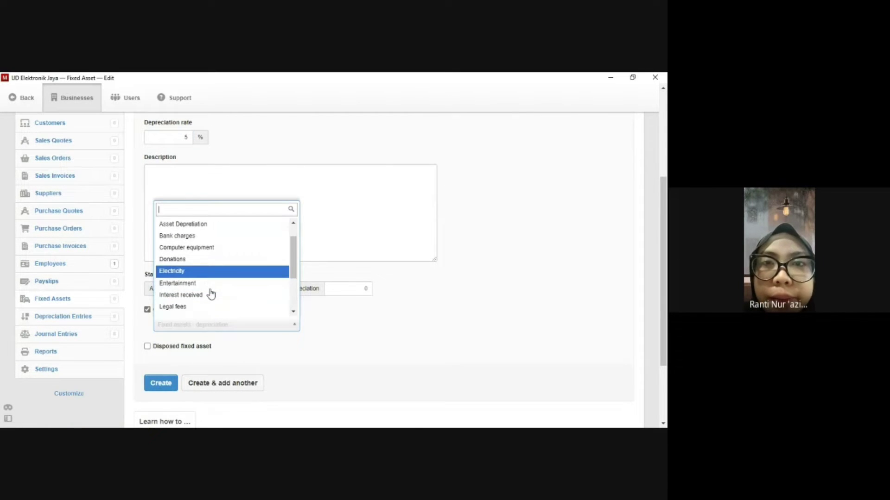
scroll(211, 294, down, 4)
scroll(211, 292, down, 1)
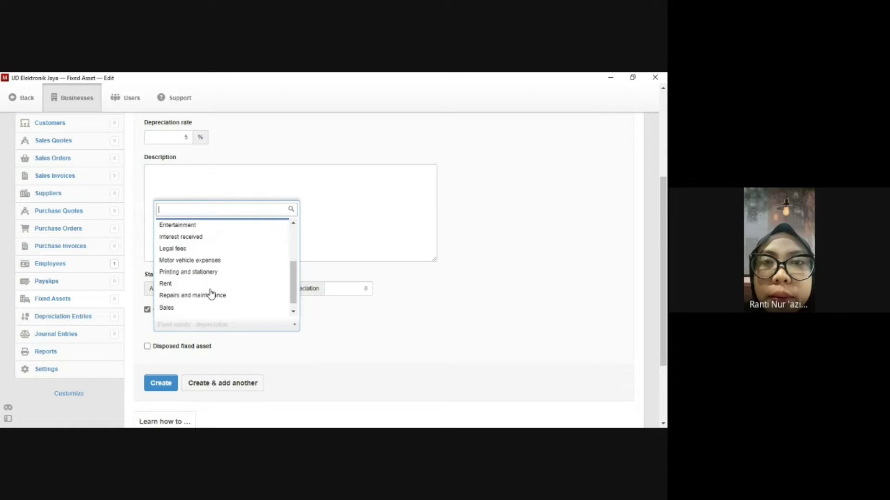
scroll(212, 292, up, 6)
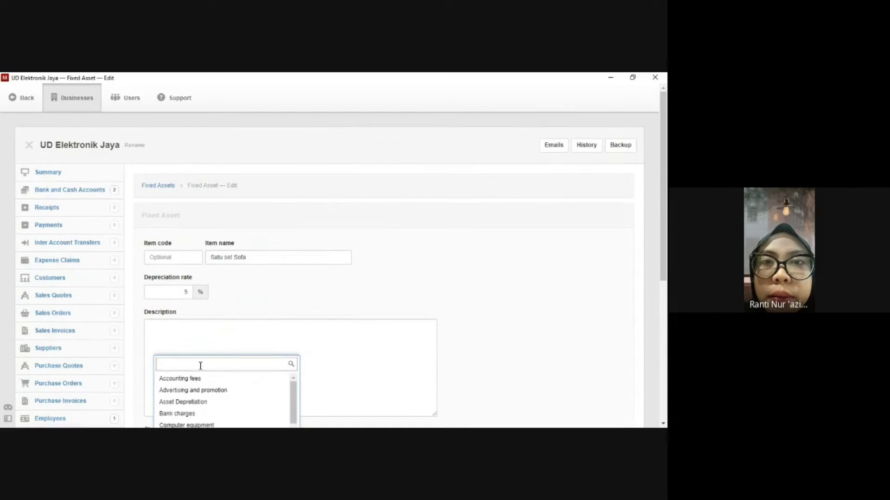
click(202, 402)
scroll(260, 401, down, 5)
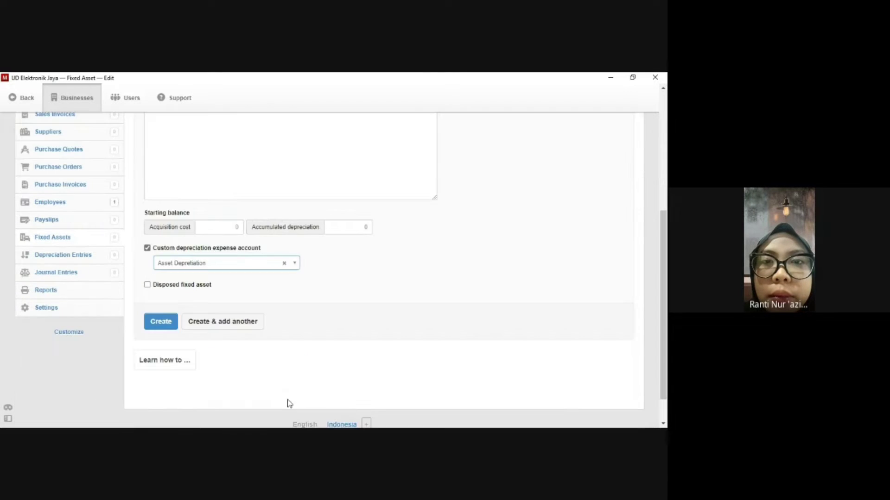
click(215, 324)
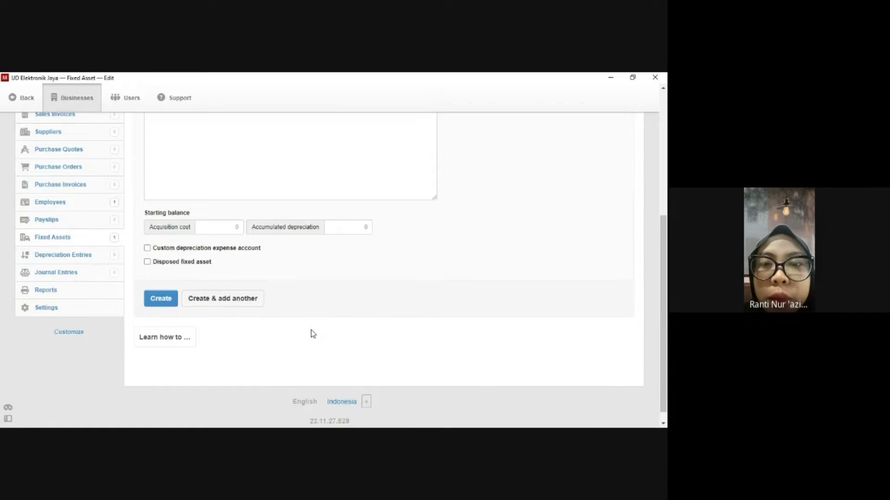
Save fixed asset 'AC Panasonic' at 5%, charging depreciation to the Asset Depreciation account.
scroll(311, 330, up, 4)
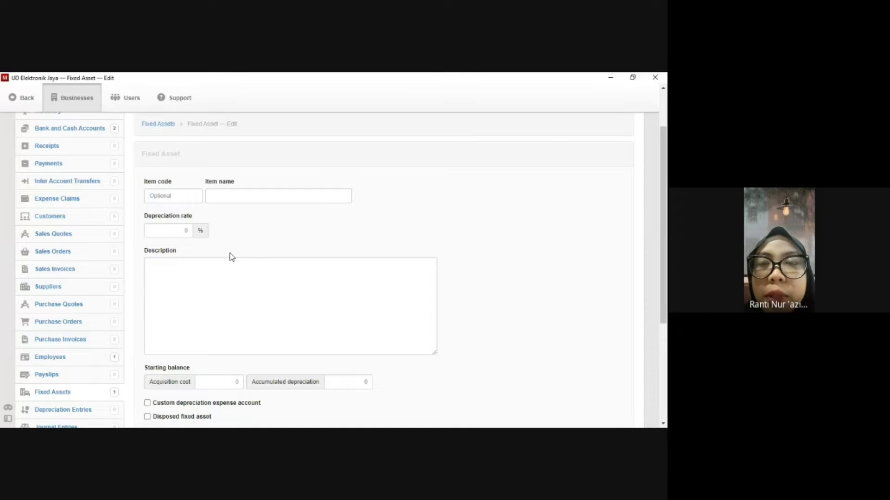
click(223, 197)
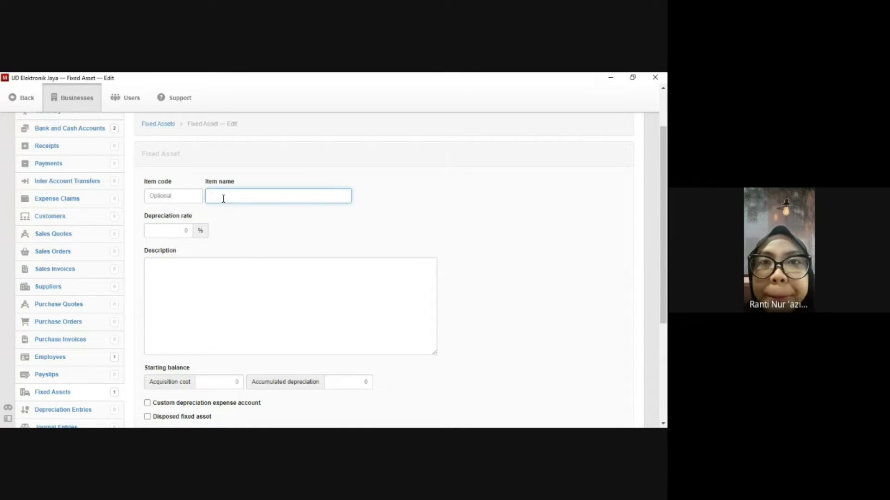
text(AC Panasonic)
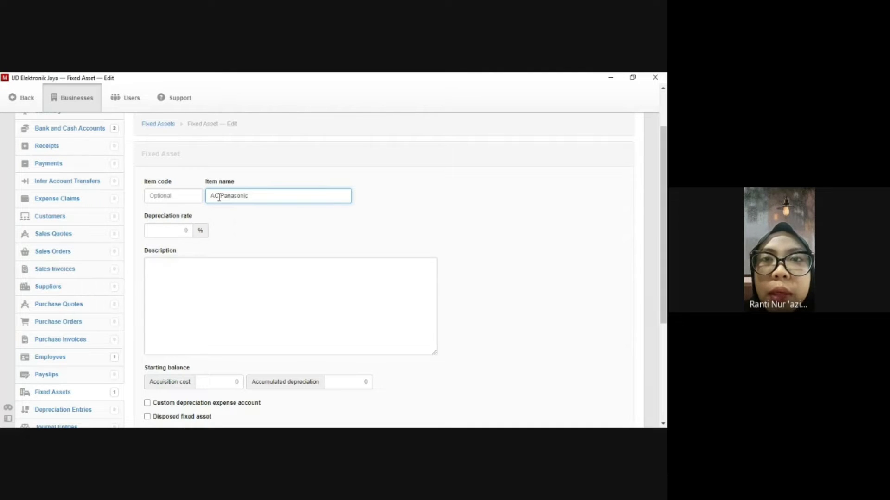
click(191, 229)
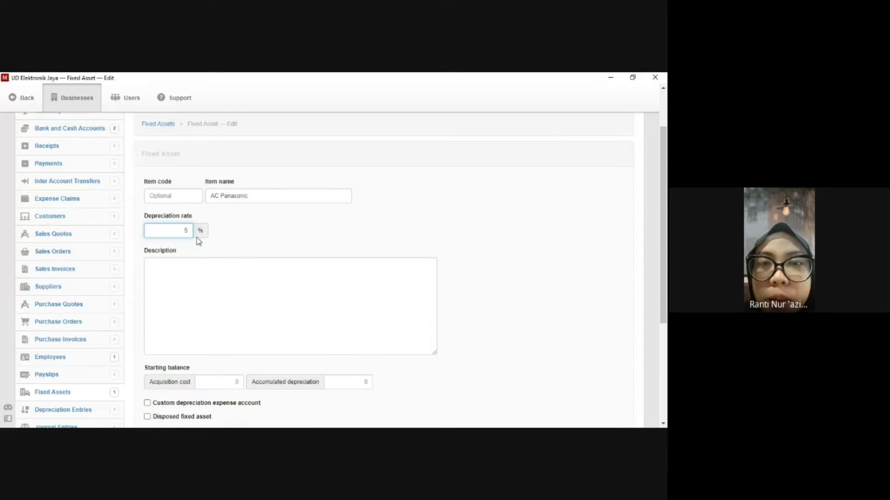
scroll(198, 241, down, 1)
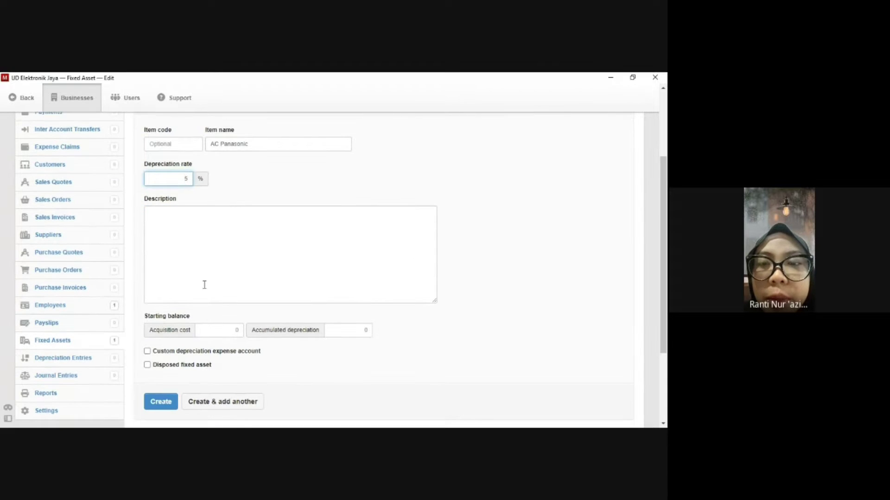
click(147, 351)
click(244, 368)
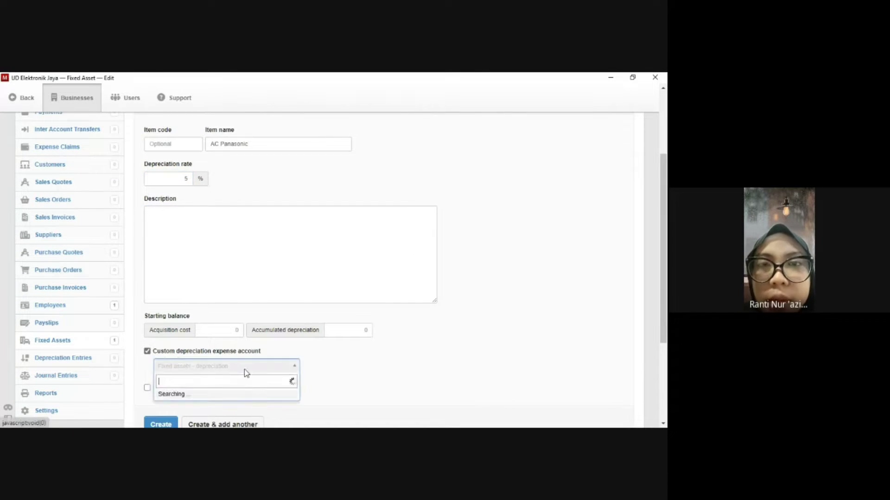
scroll(214, 291, down, 1)
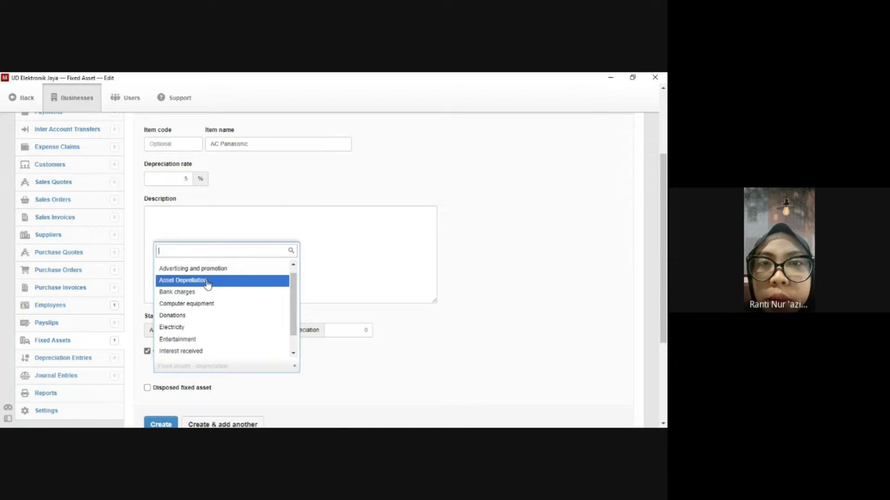
click(208, 280)
scroll(257, 309, down, 2)
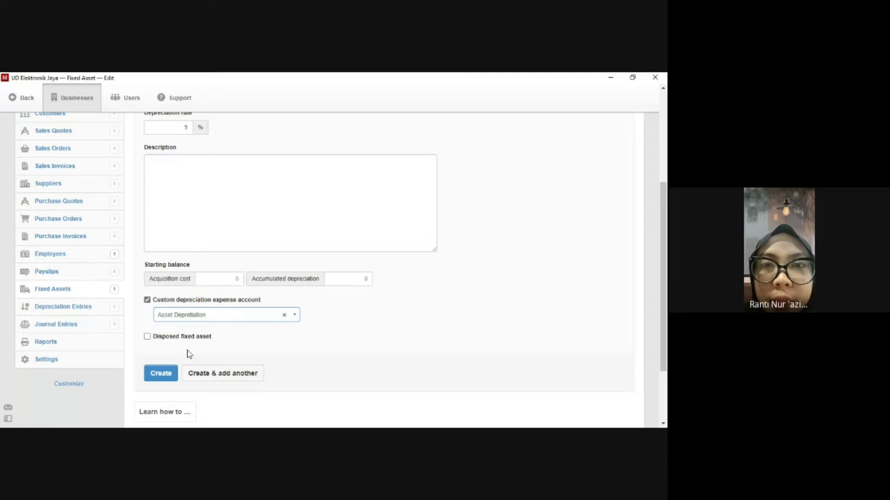
click(163, 371)
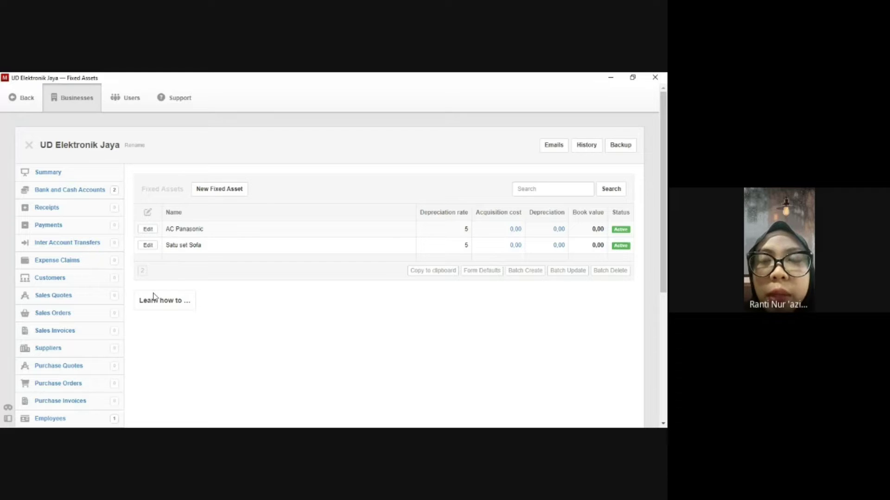
Create supplier PT Jaya Meubel with its street address and open a blank supplier form.
click(75, 350)
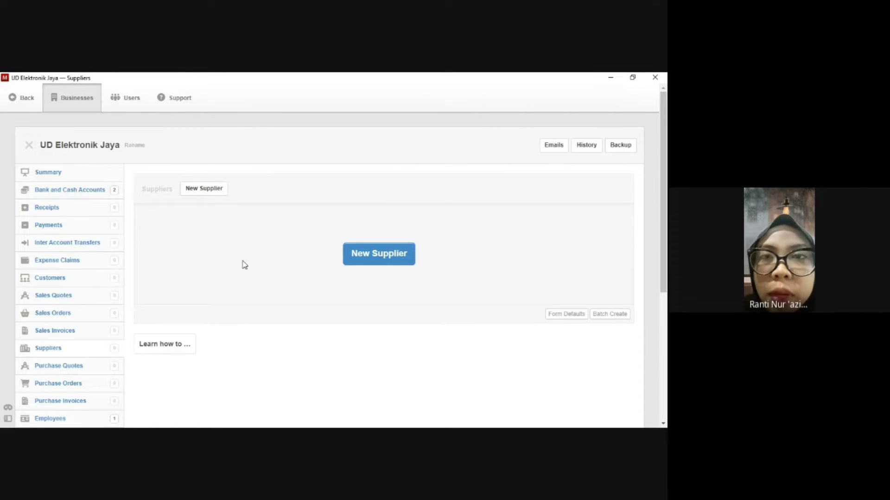
click(218, 191)
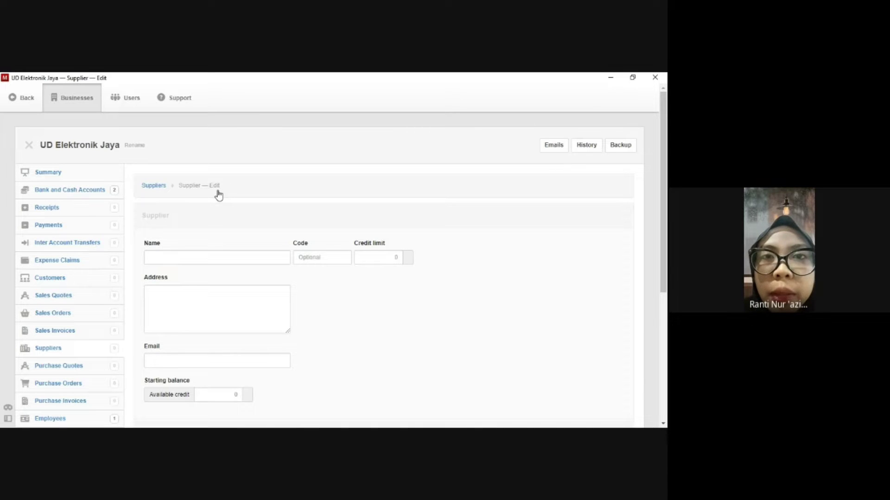
click(219, 252)
text(P)
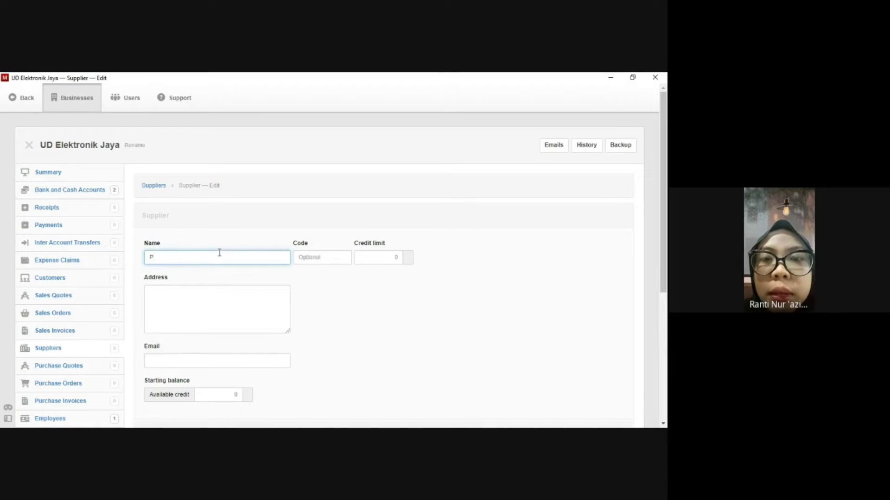
text(T Jaya Meubel)
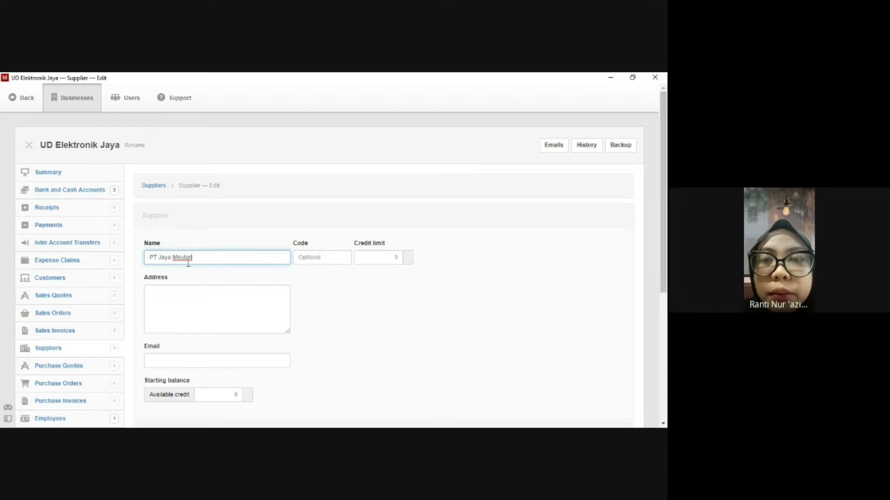
click(194, 302)
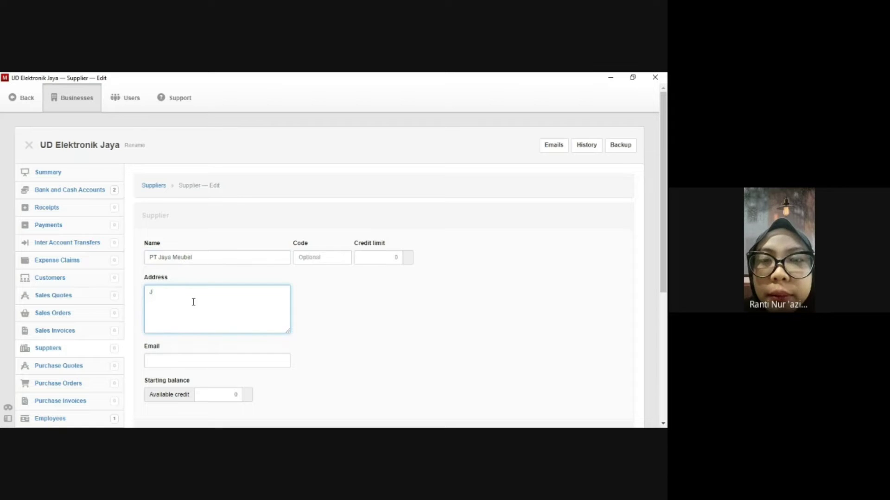
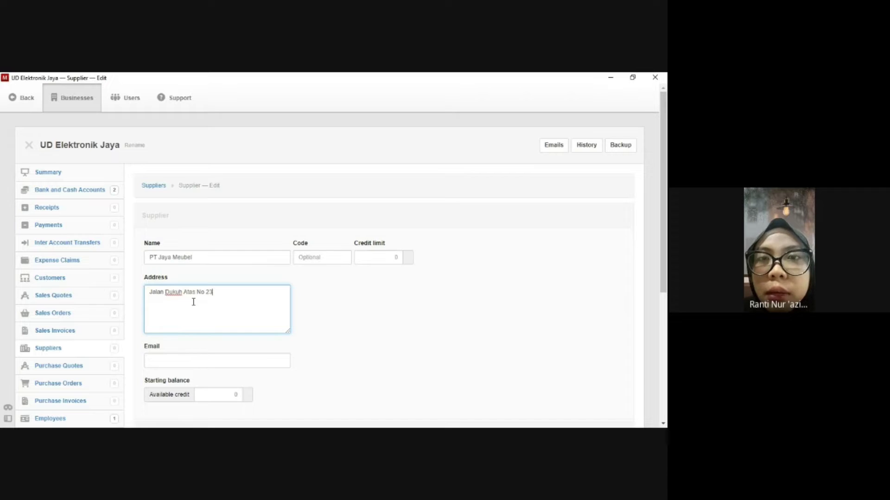
scroll(204, 305, down, 1)
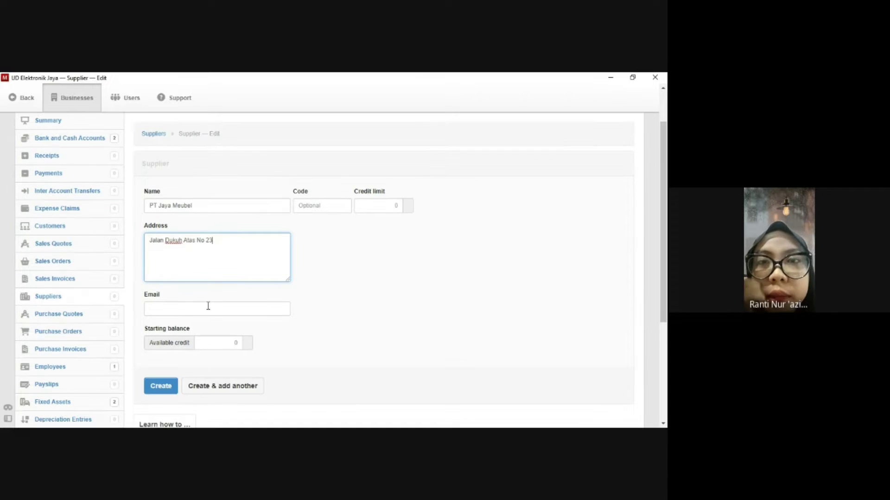
click(200, 385)
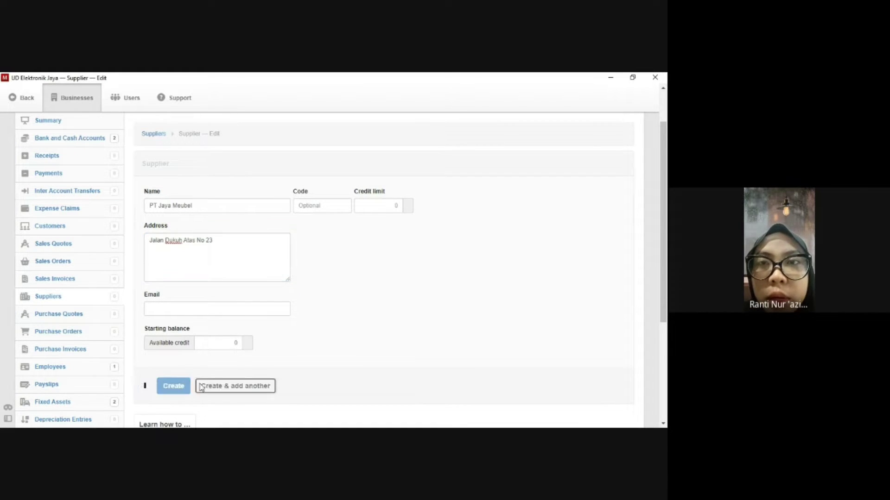
Save PT Panasonic as a second supplier with its street address.
click(207, 207)
text(PT Panasonic)
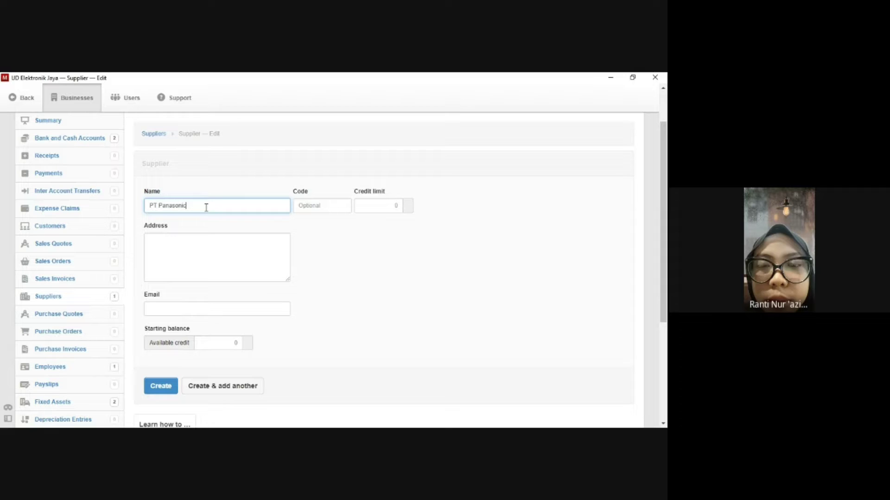
click(206, 240)
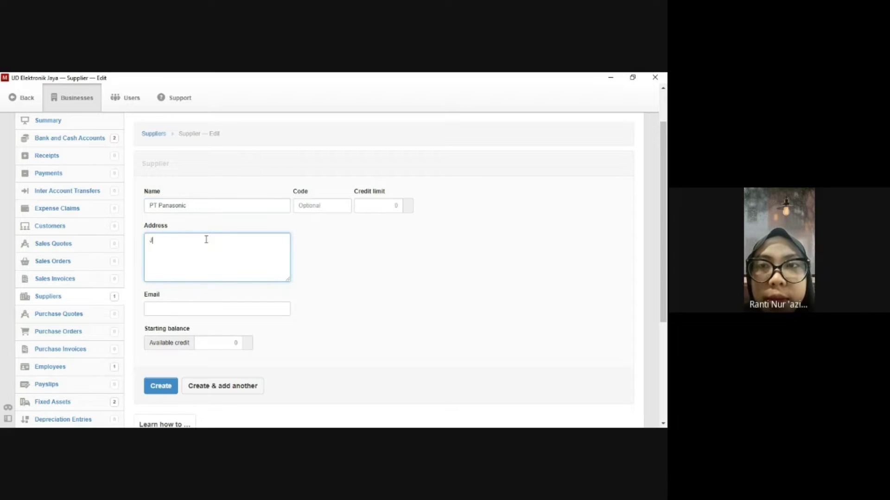
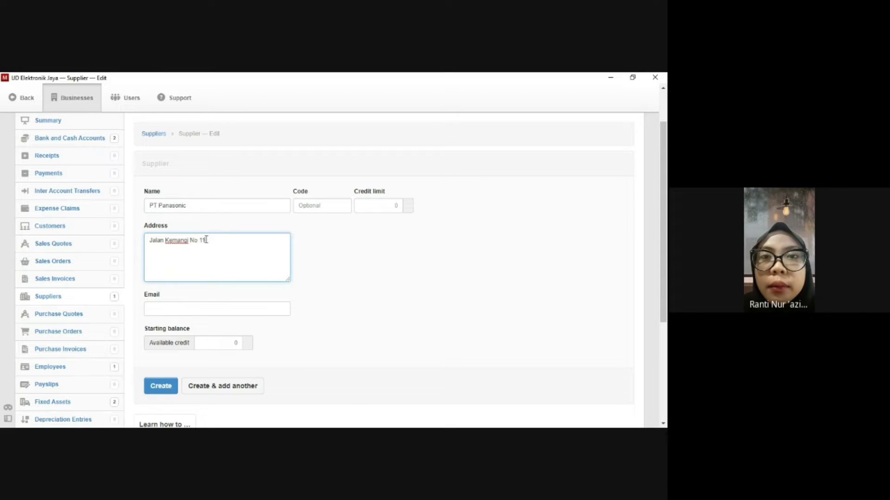
scroll(211, 248, down, 1)
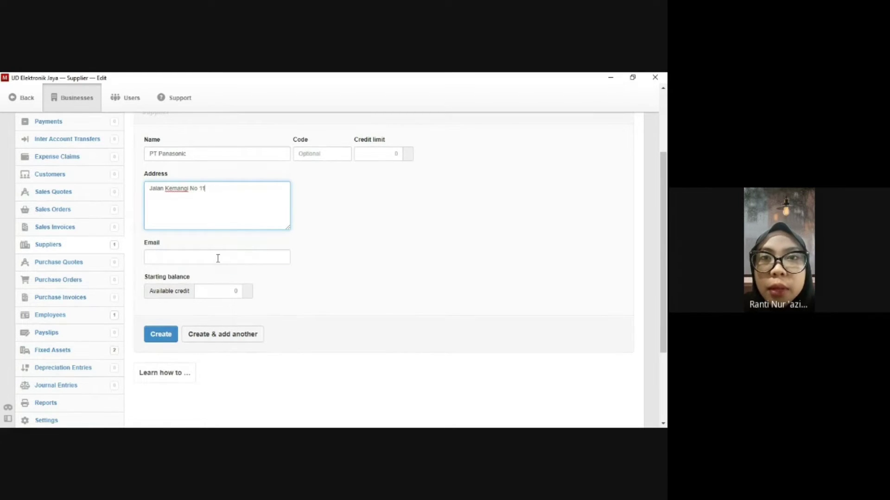
click(163, 334)
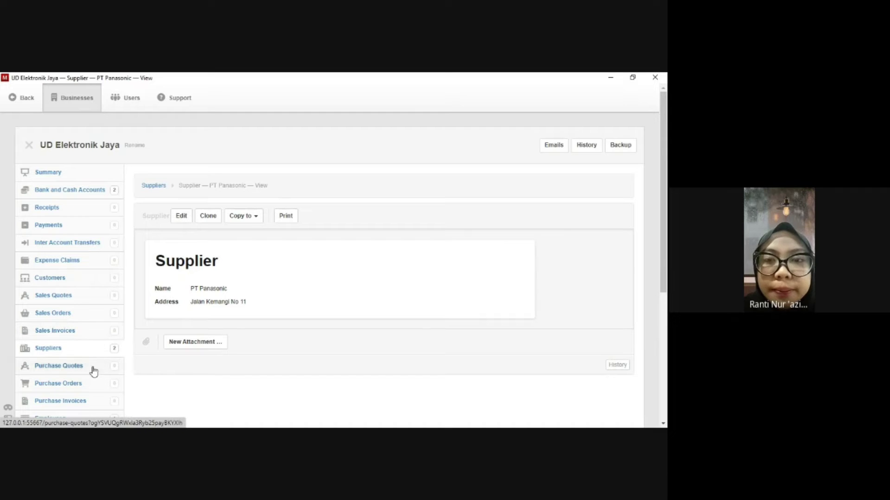
click(93, 384)
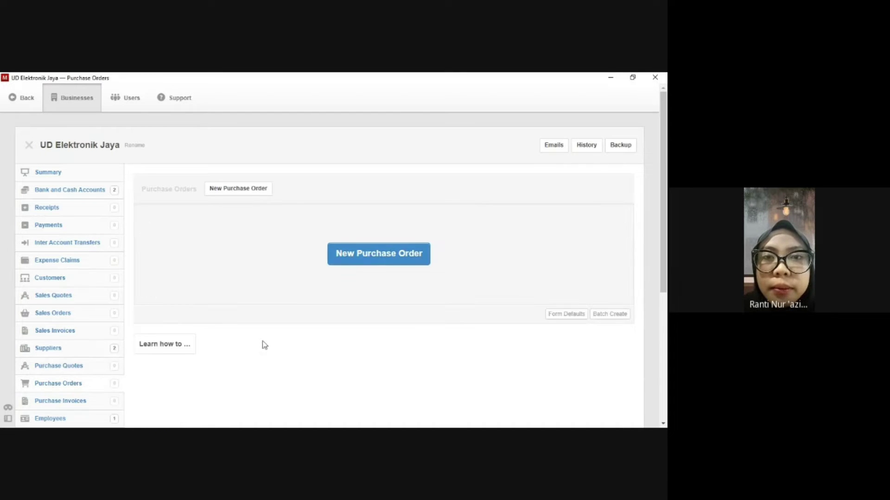
Start a purchase order for PT Jaya Meubel described 'Pembelian Satu set Sofa'.
click(244, 189)
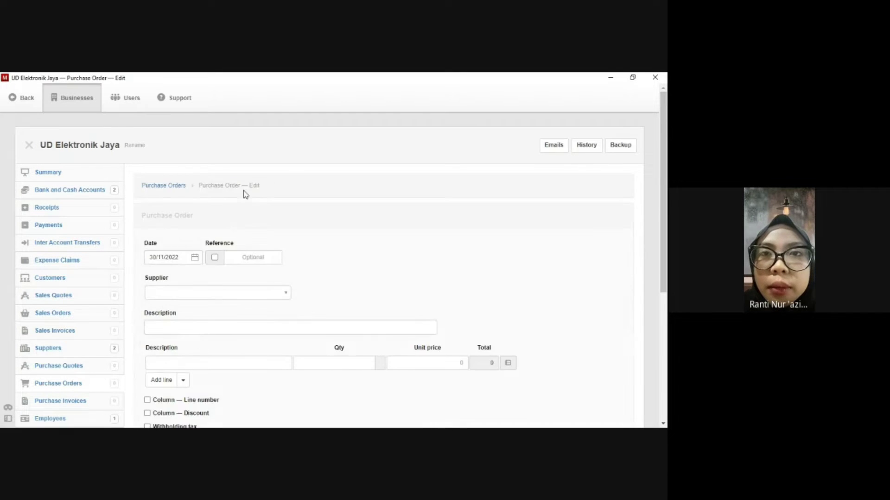
scroll(241, 240, down, 1)
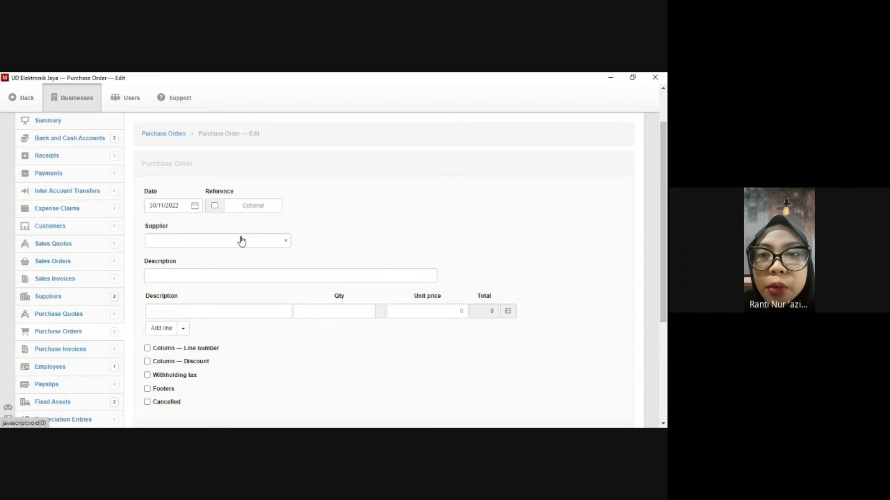
click(241, 241)
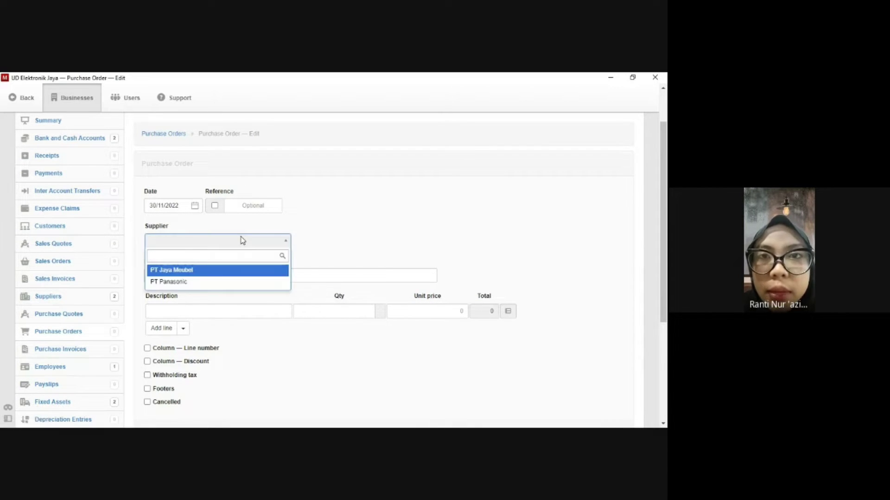
click(231, 270)
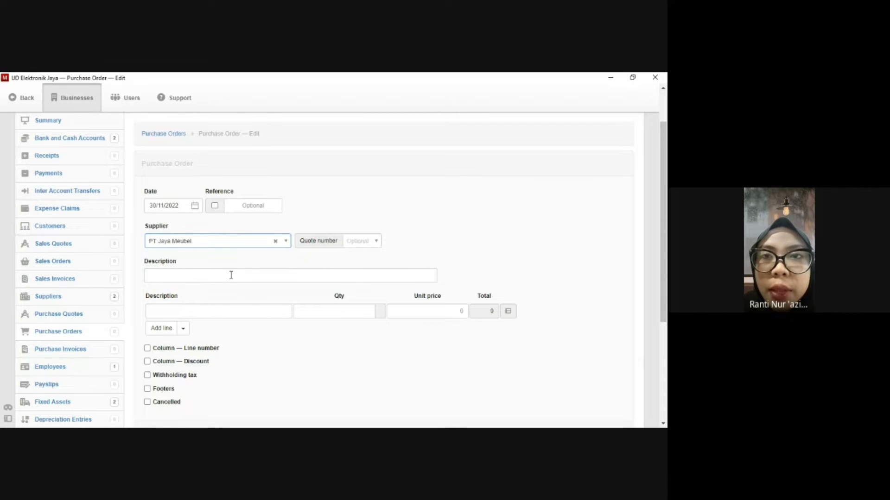
click(231, 277)
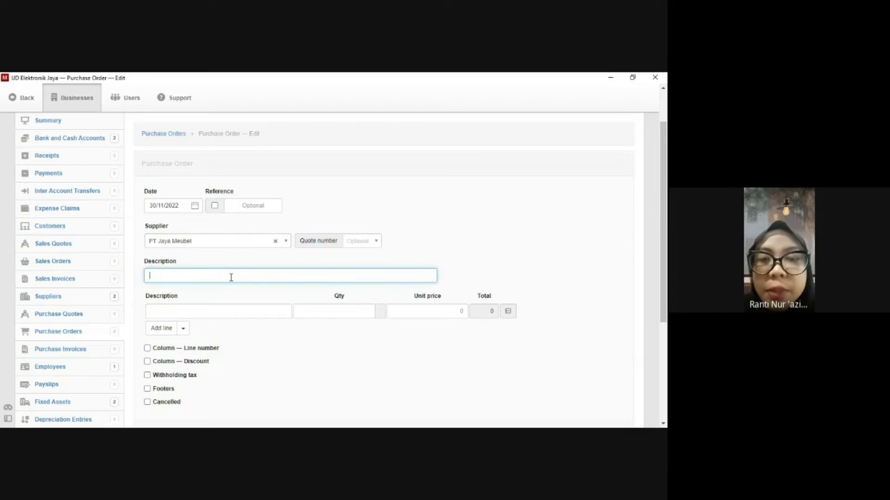
text(P)
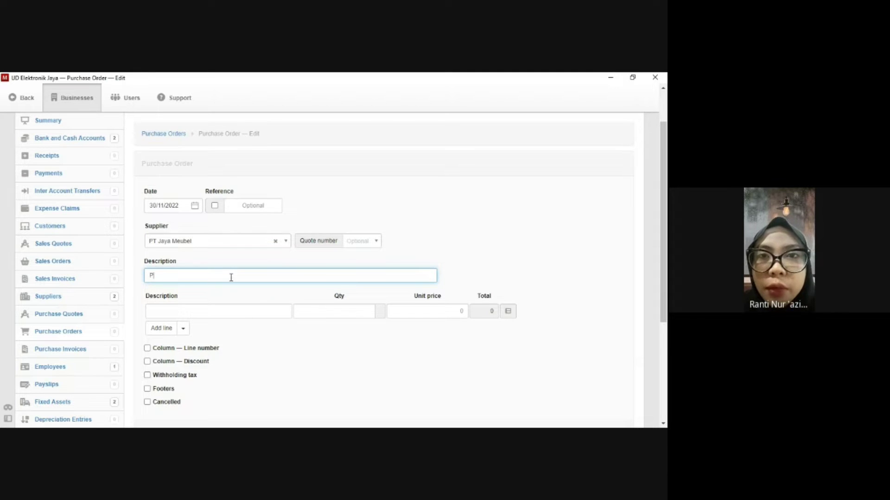
text(embelian S)
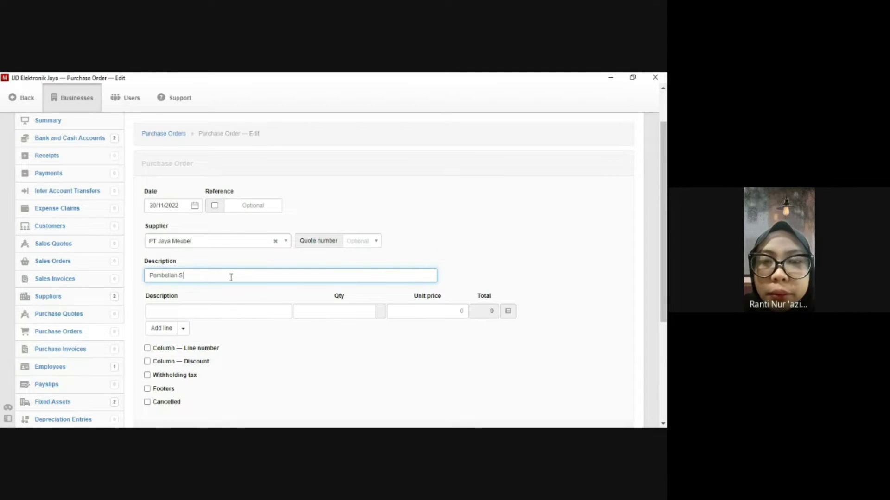
text(atu set Sofa)
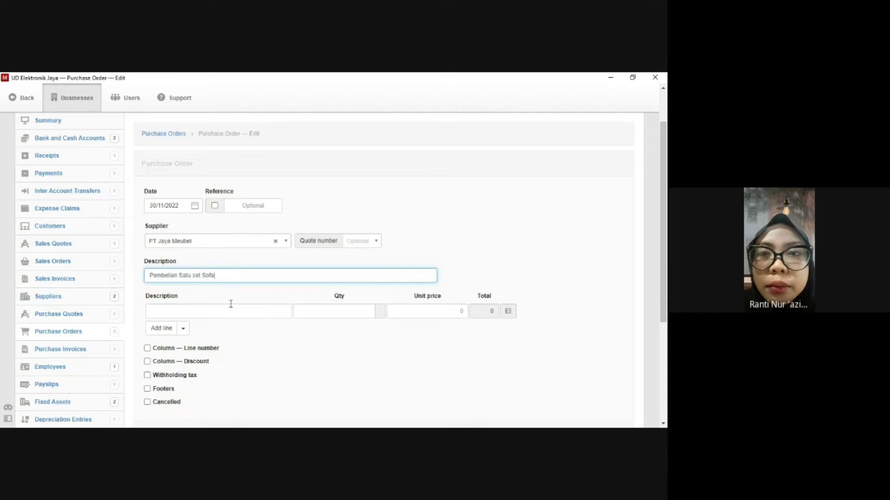
Add a line for Satu set sofa, quantity 1, at unit price 2000000.
click(231, 310)
text(Satu set)
text(sofa)
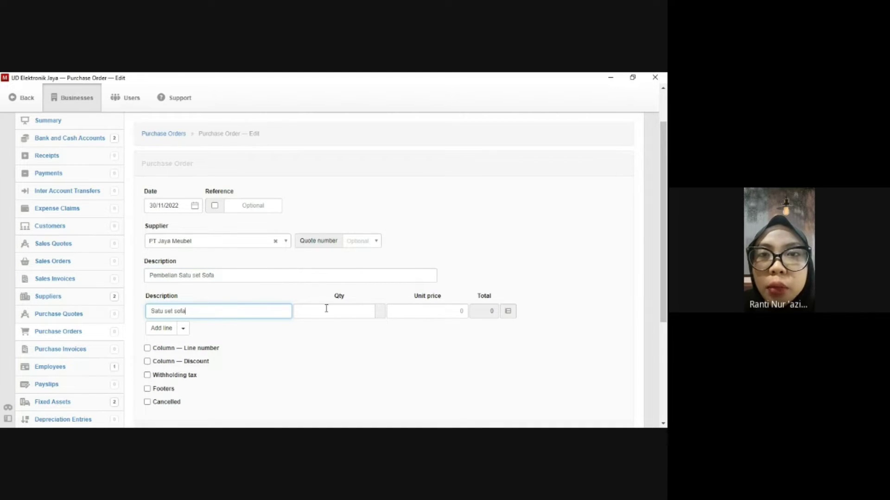
click(340, 309)
text(1)
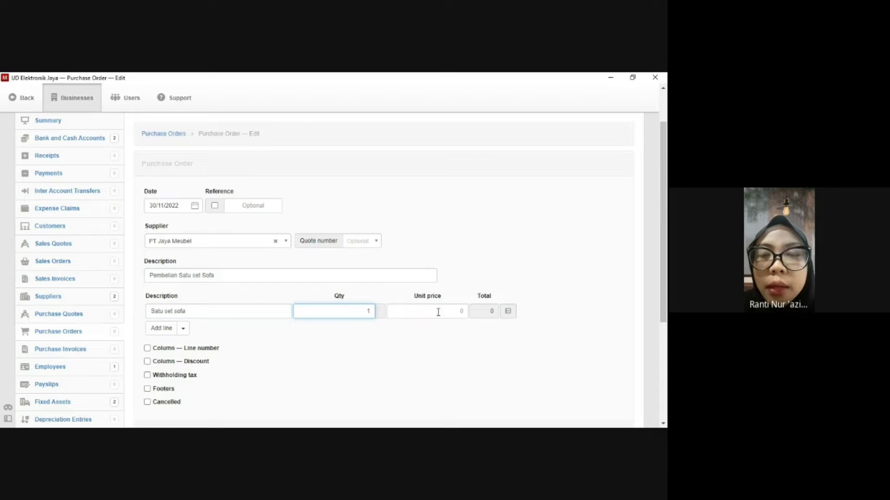
click(456, 310)
text(2)
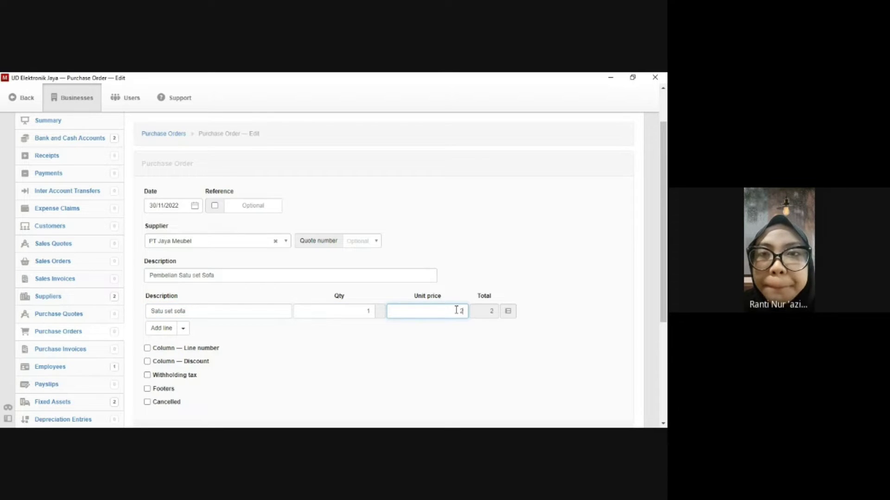
text(0000)
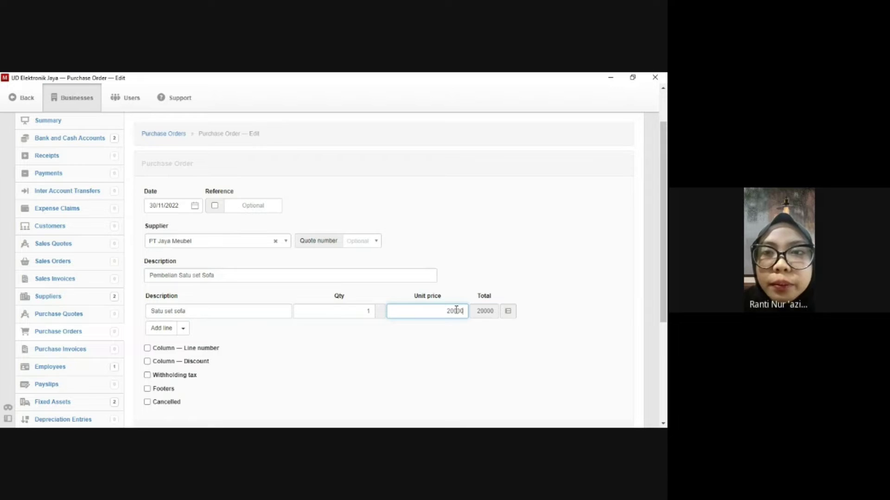
text(00)
scroll(228, 331, down, 1)
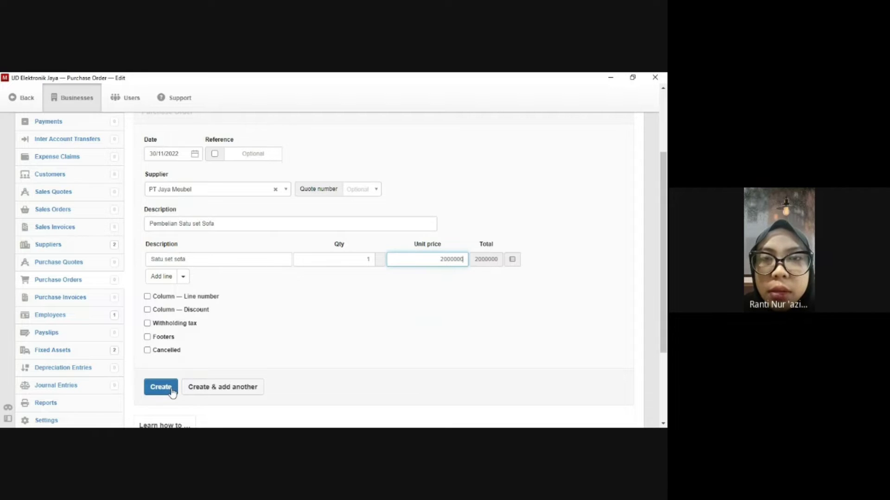
Save the sofa order and start a PT Panasonic order described 'Pembelian AC Panasonic'.
click(203, 393)
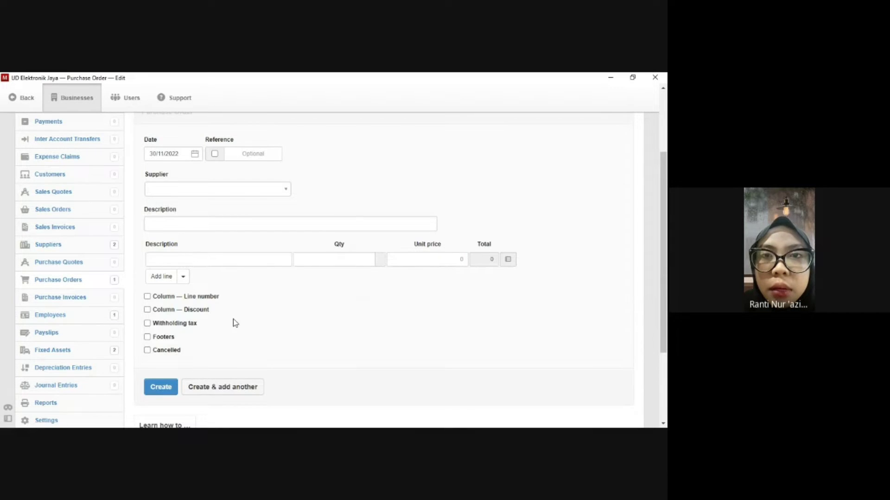
scroll(233, 318, up, 2)
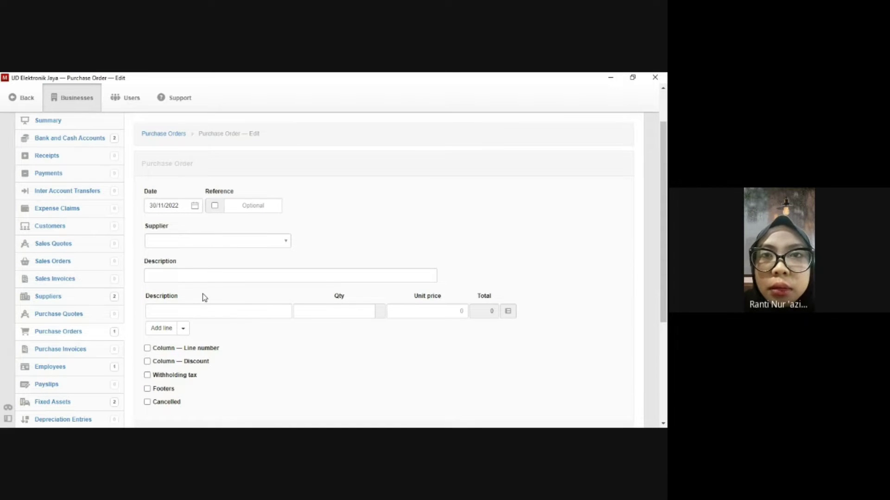
click(264, 242)
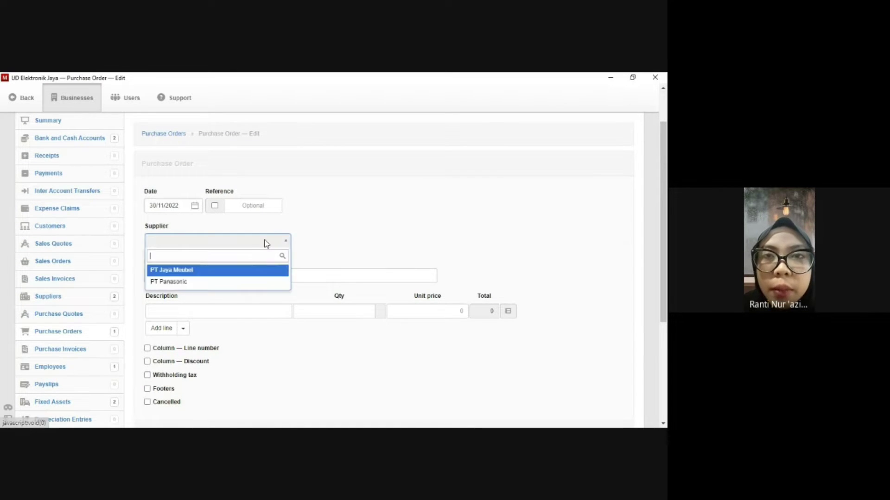
click(207, 282)
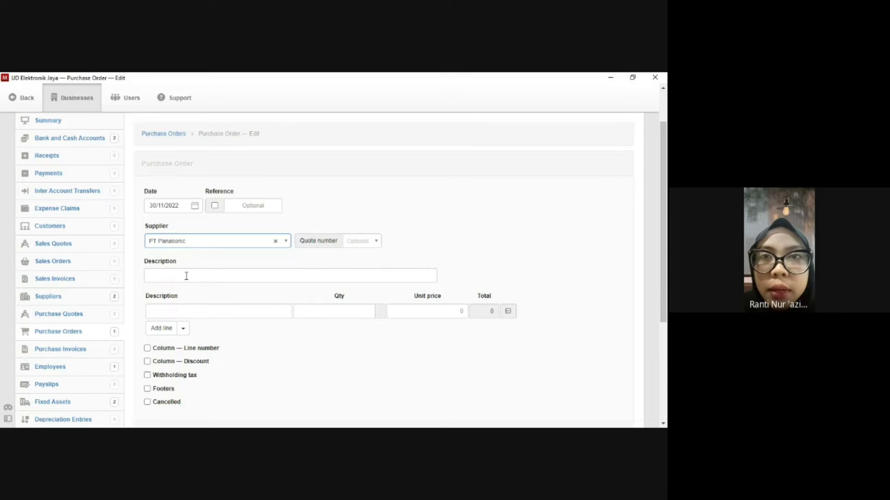
click(186, 277)
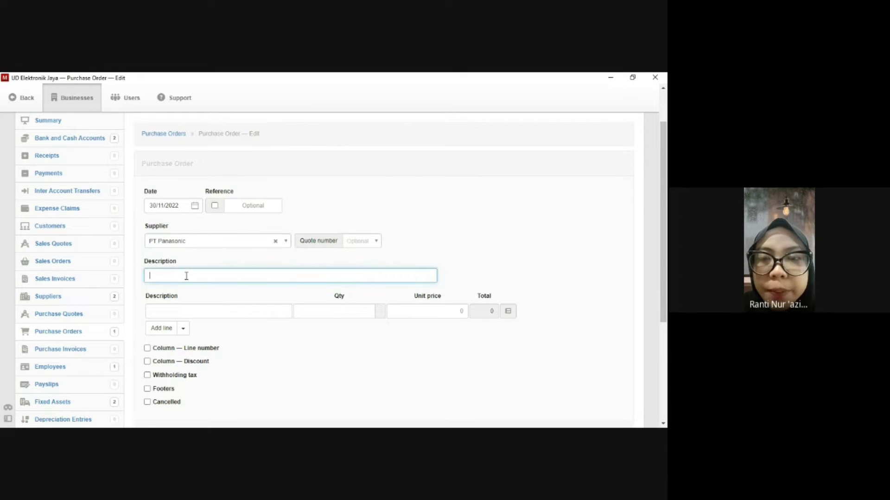
text(P)
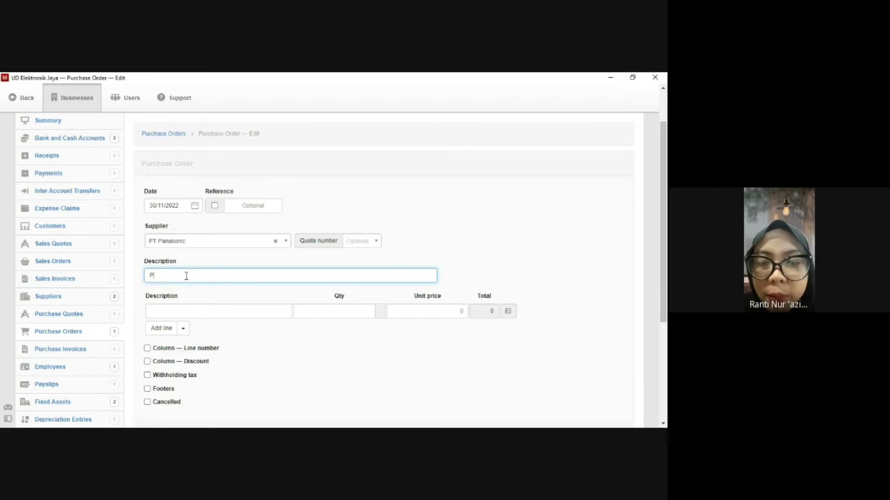
text(embelian)
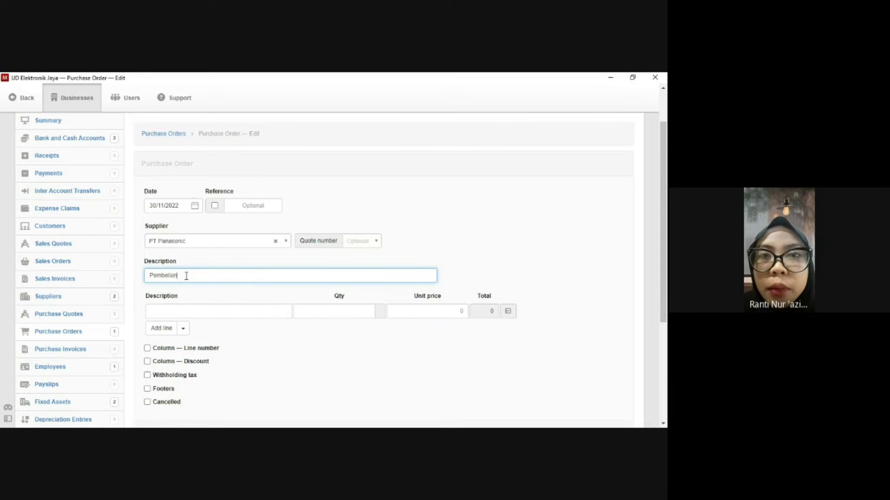
text( AC Panasoni)
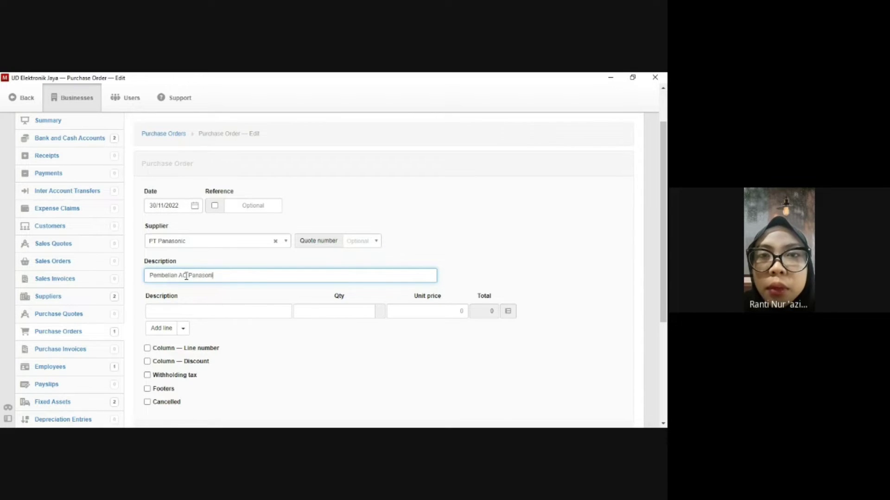
text(c)
Add a line for AC Panasonic, quantity 1, at unit price 5000000.
click(184, 312)
text(AC )
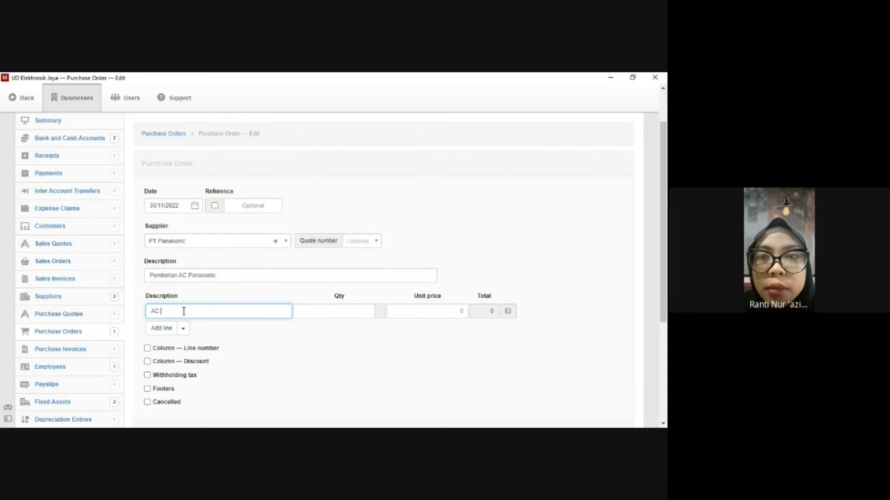
text(Panasonic)
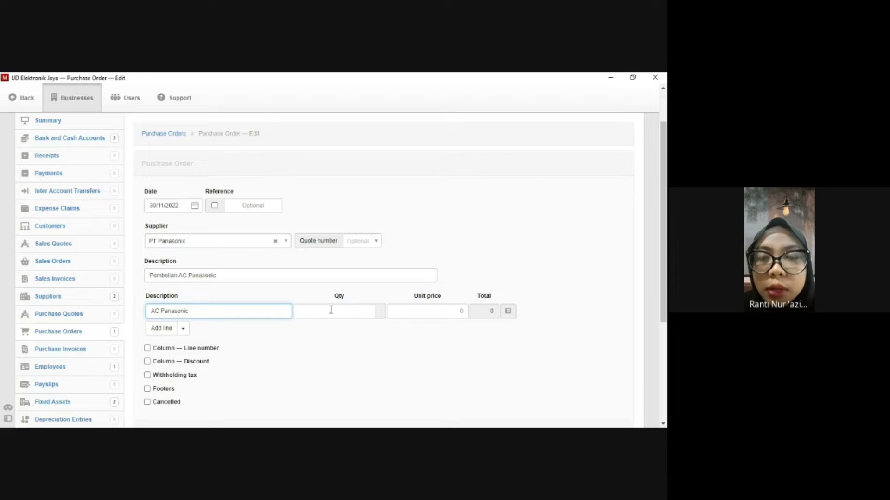
click(331, 310)
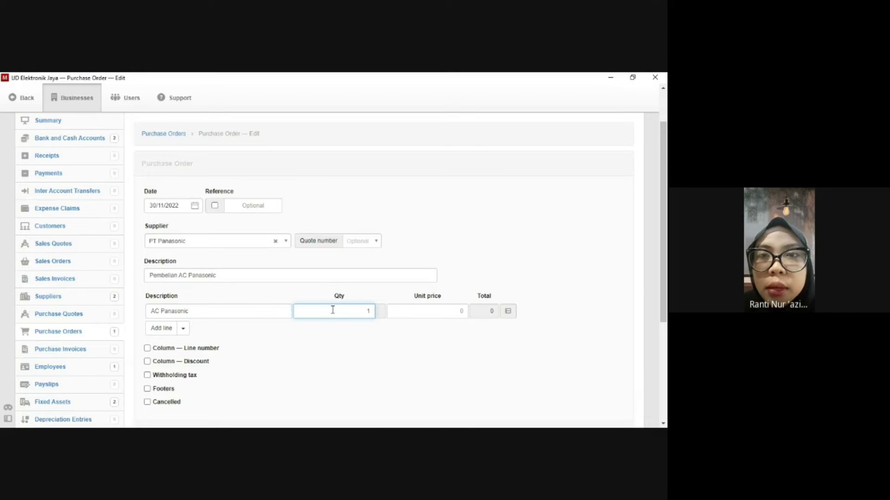
click(466, 311)
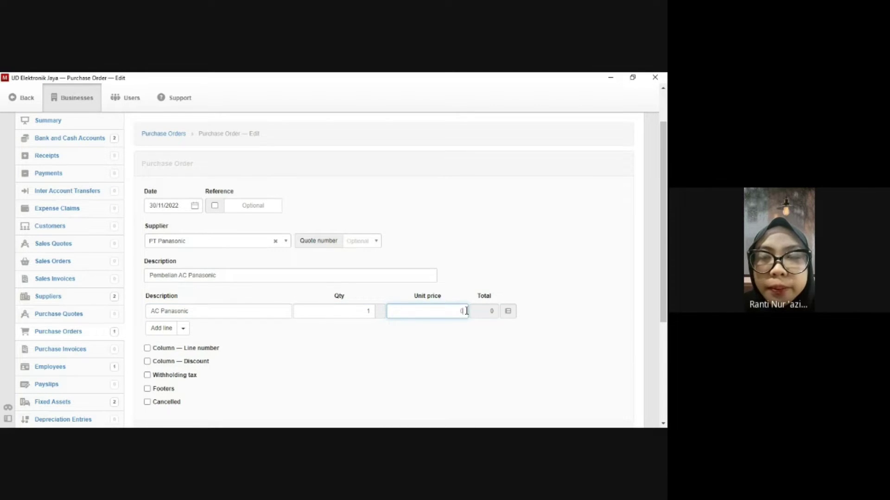
text(5000000)
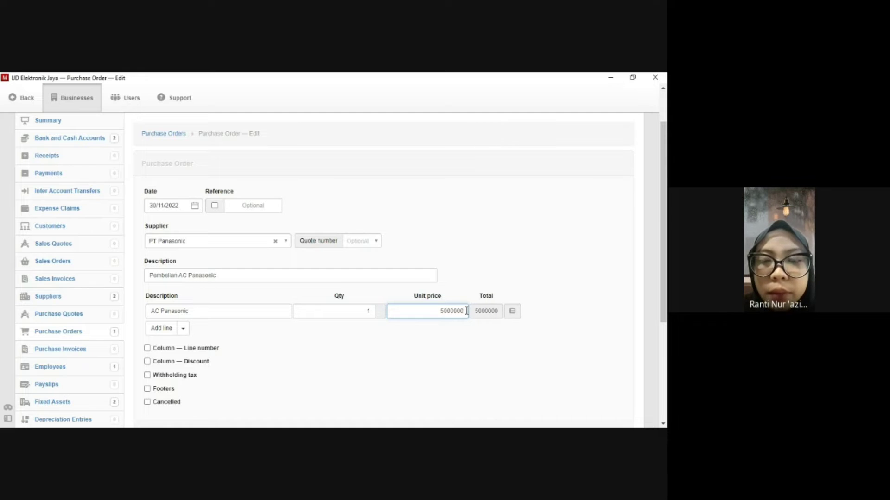
scroll(353, 362, down, 1)
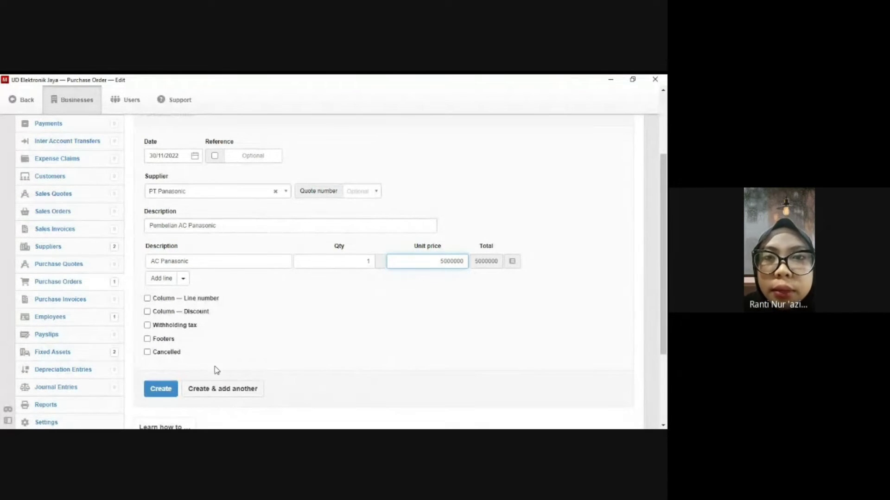
Save the AC Panasonic order and start customer PT Maju Mundur with its customer code.
click(174, 388)
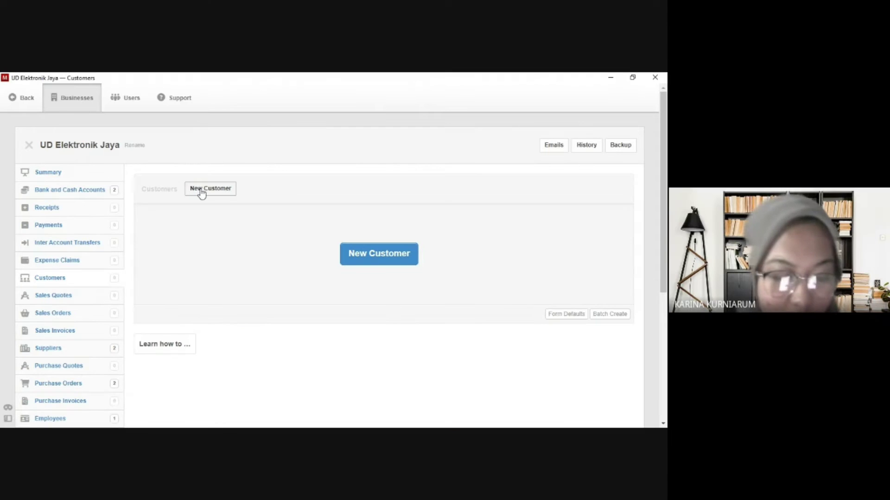
click(201, 190)
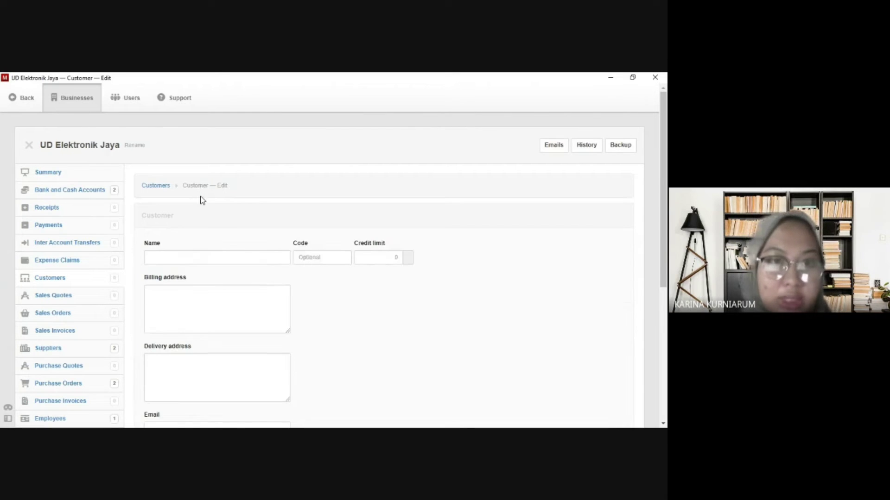
click(205, 256)
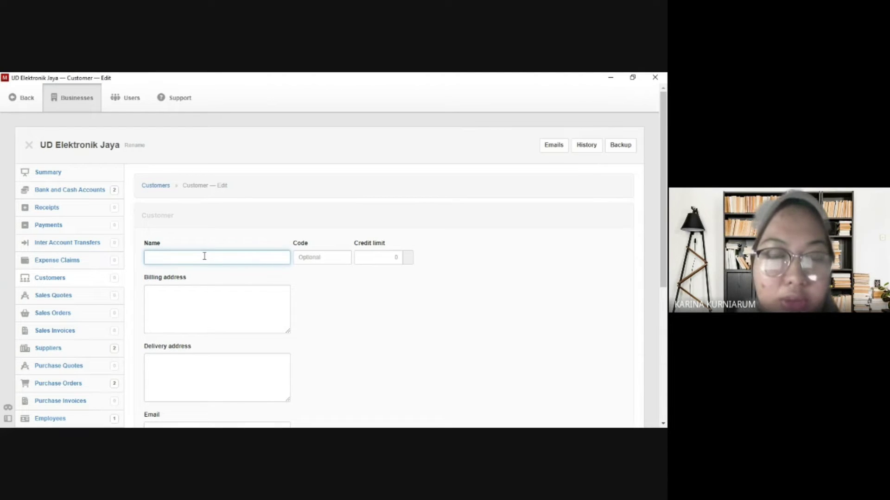
text(P)
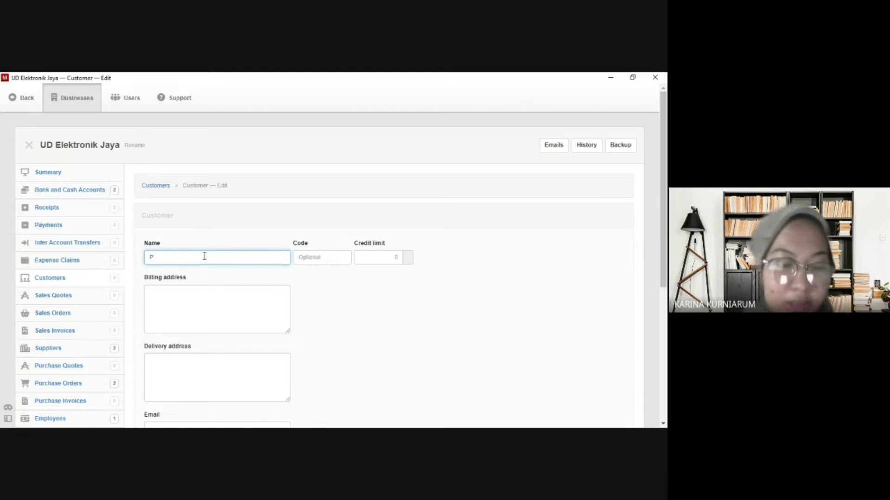
text(T Maju Mund)
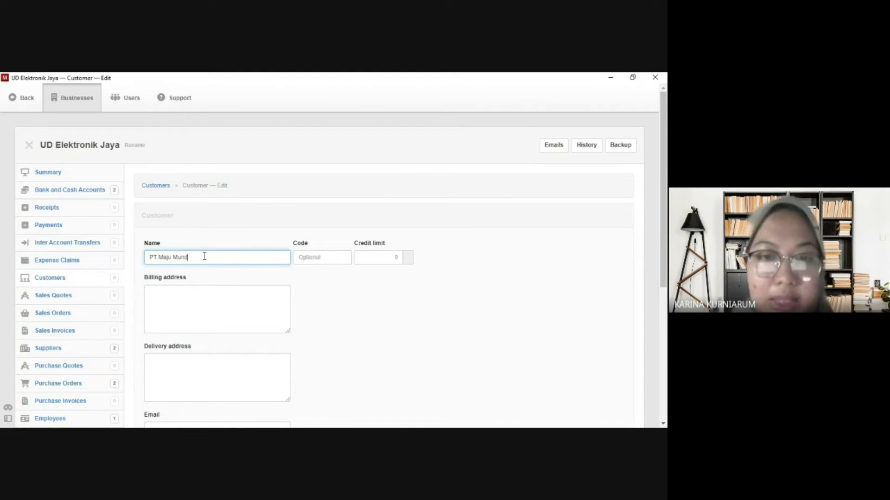
text(ur)
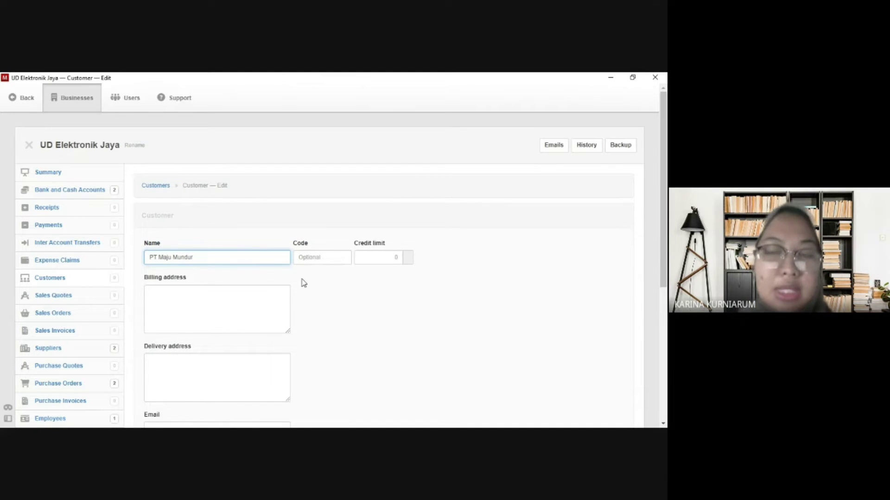
click(315, 261)
text(C)
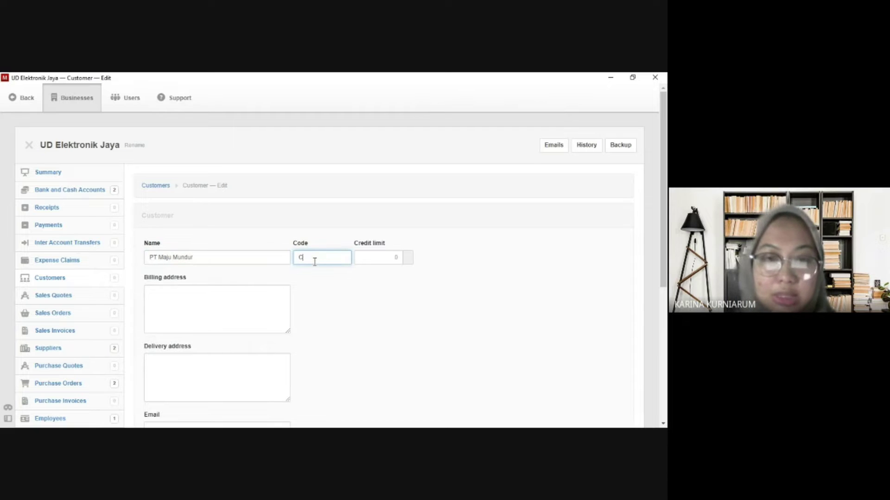
text(00)
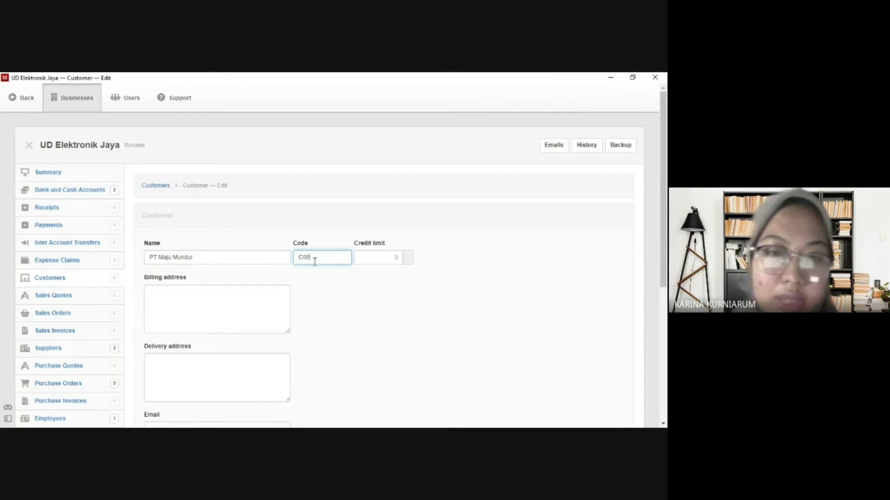
text(1)
Enter the customer's billing address and copy it into the delivery address.
click(251, 300)
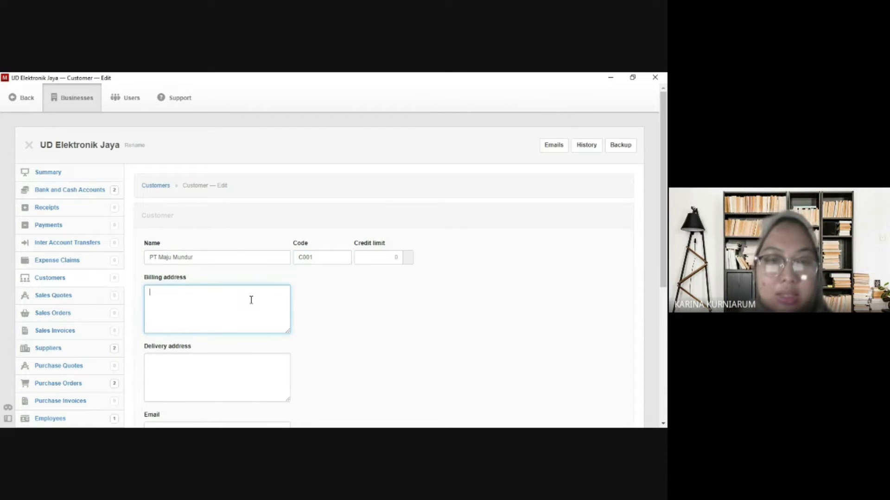
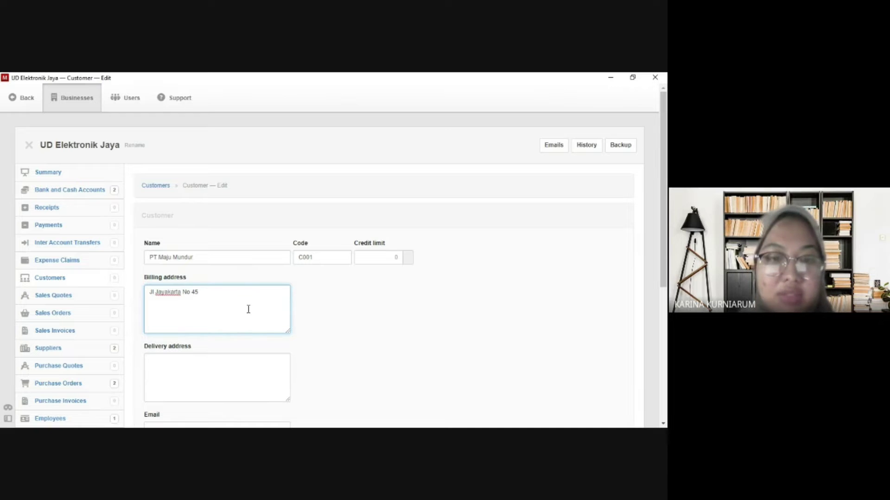
click(222, 369)
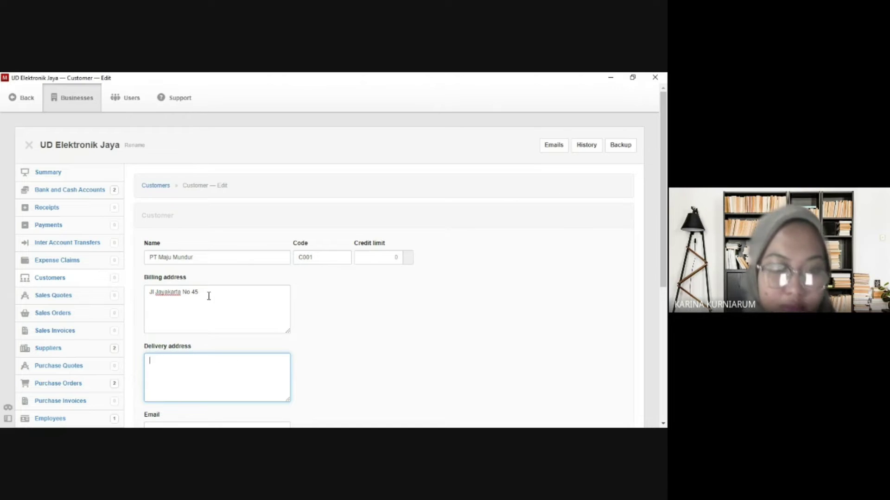
drag(209, 297, 139, 302)
key(ctrl+c)
click(155, 367)
key(ctrl+v)
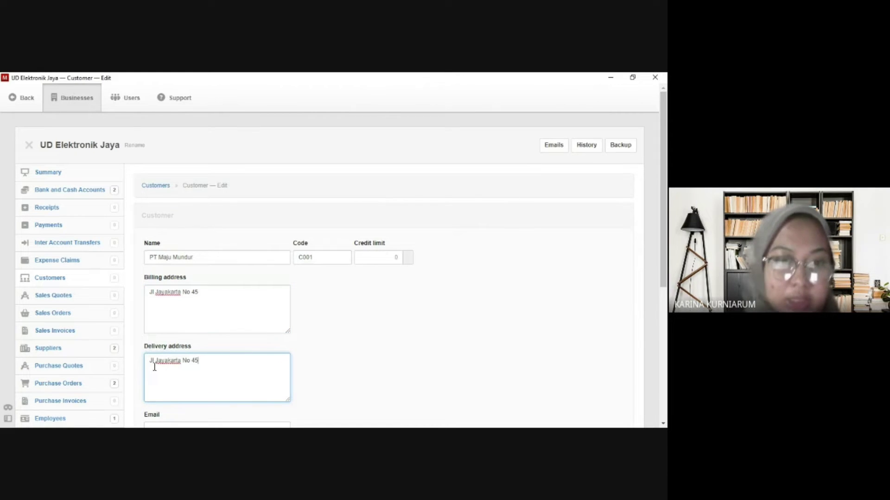
scroll(154, 367, down, 1)
scroll(158, 369, down, 1)
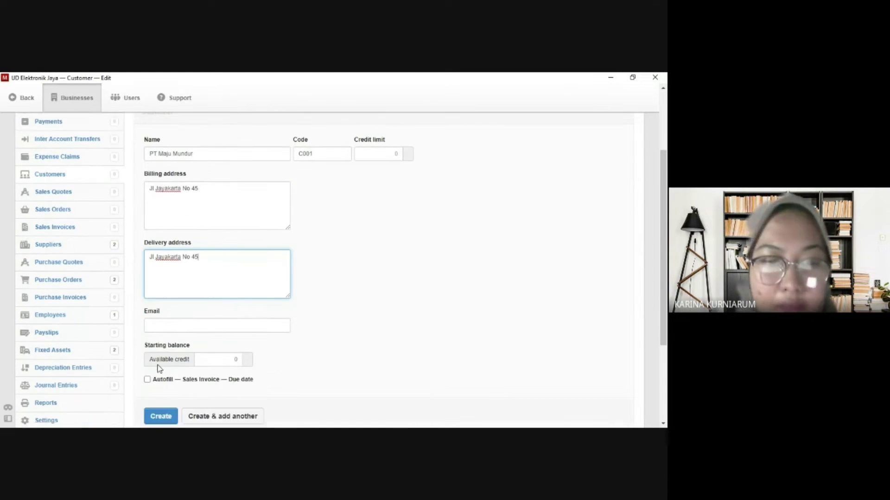
scroll(159, 368, down, 1)
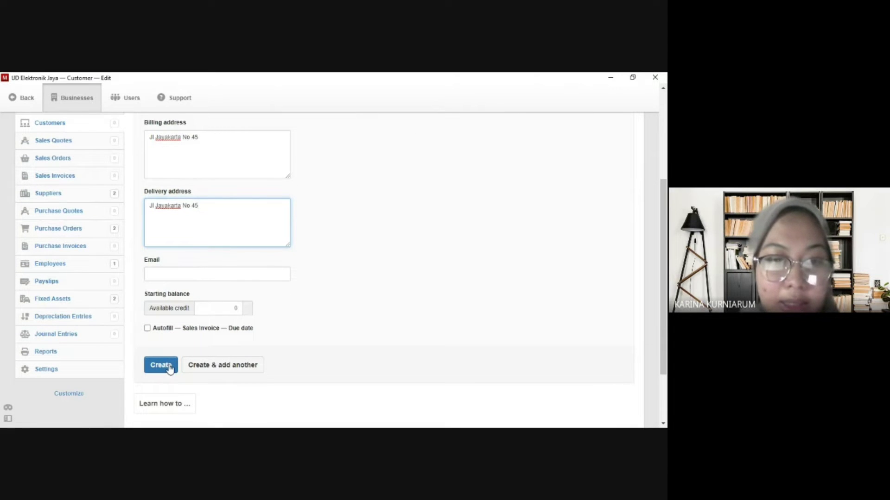
Save PT Maju Mundur and start customer PT Sumber Abadi with its customer code.
click(202, 366)
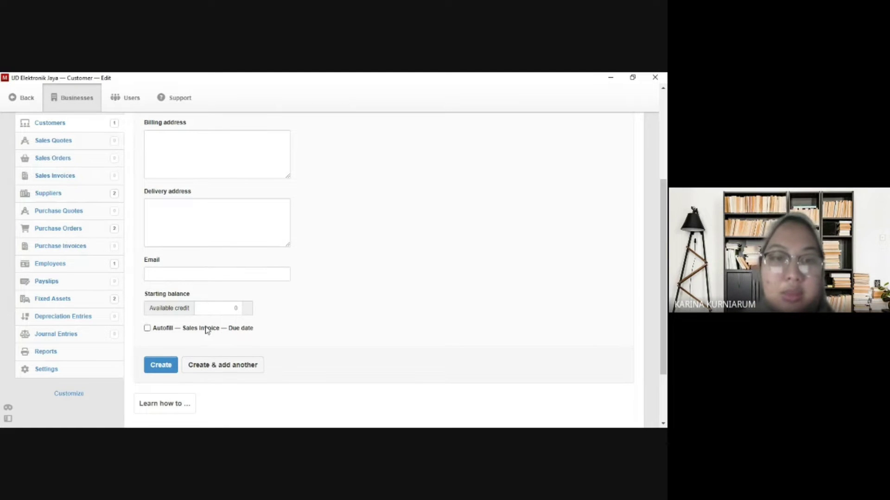
scroll(207, 320, up, 3)
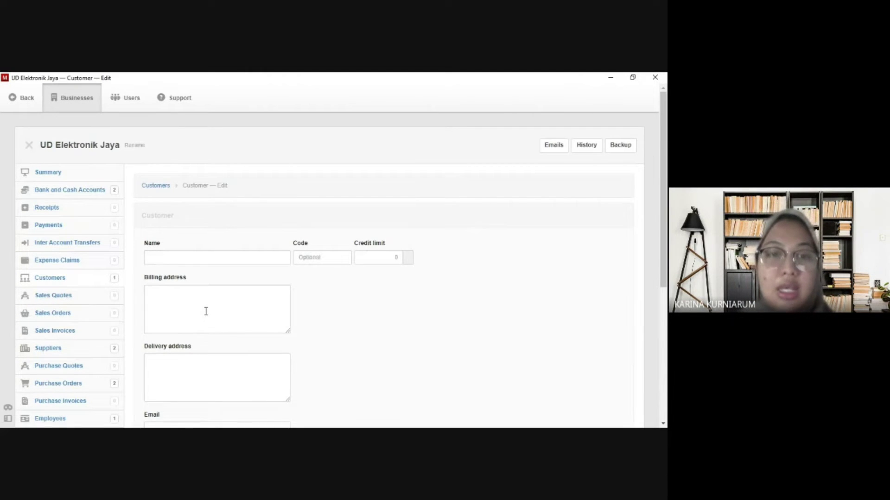
click(198, 263)
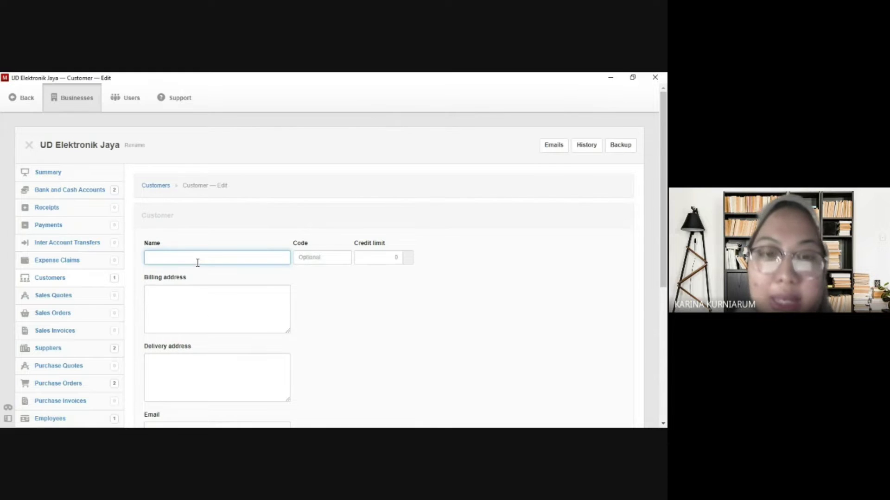
text(PT Sumber )
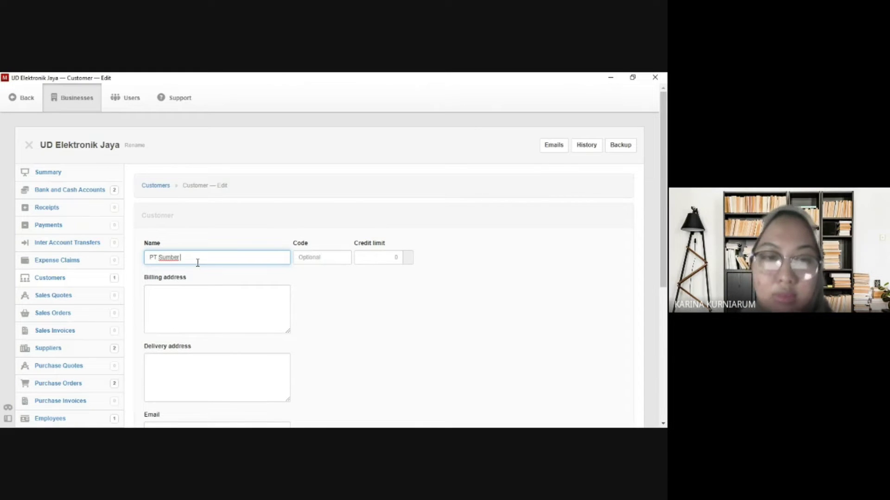
text(Abadi)
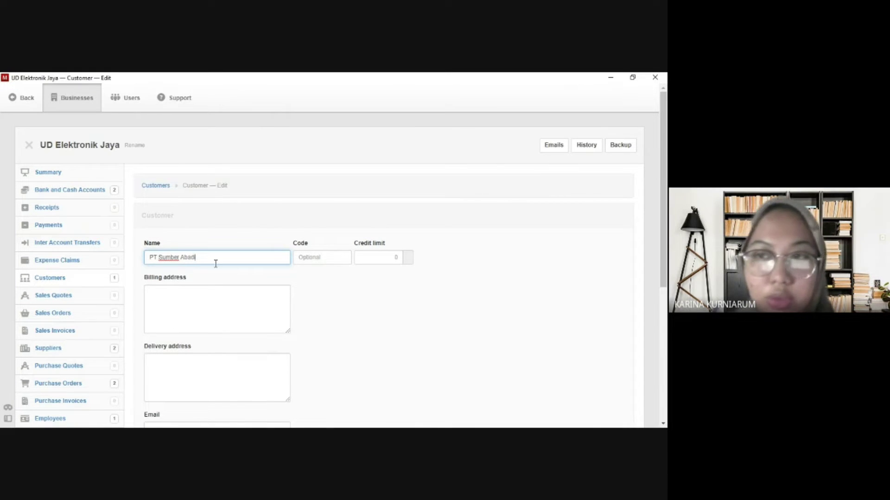
click(307, 262)
text(C002)
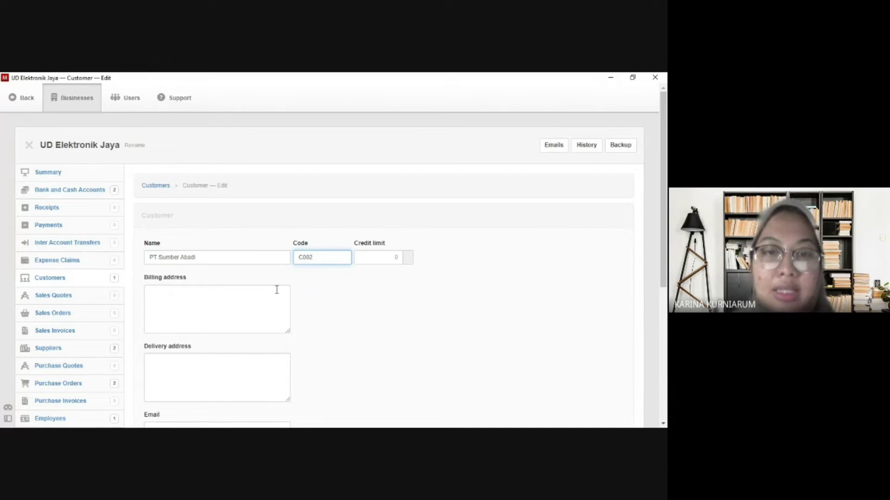
Enter the billing address, reuse it as the delivery address, and save the customer.
click(242, 293)
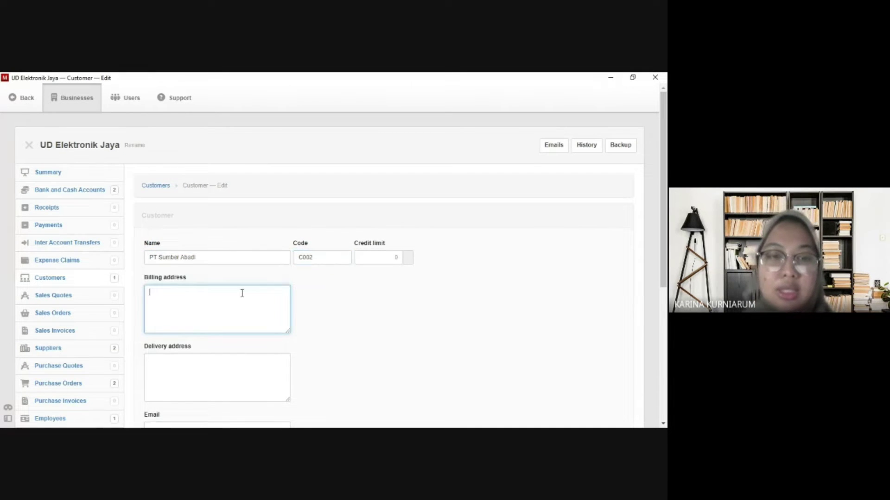
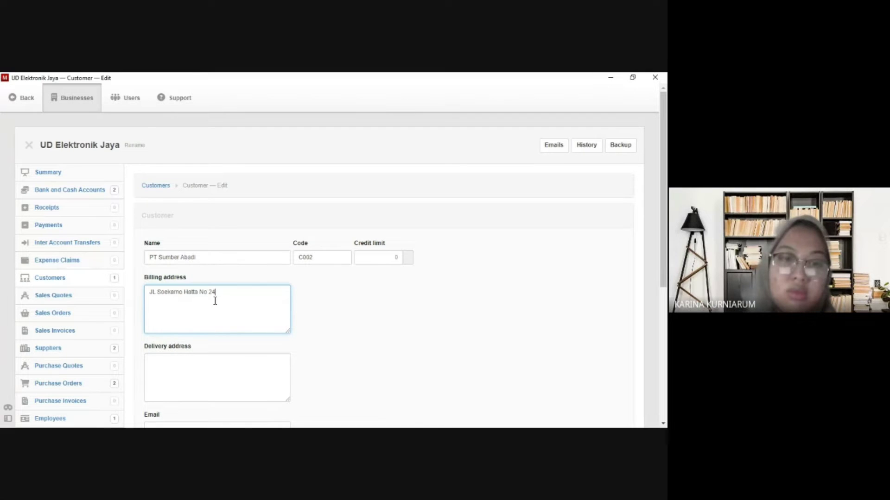
drag(215, 297, 151, 297)
key(ctrl+c)
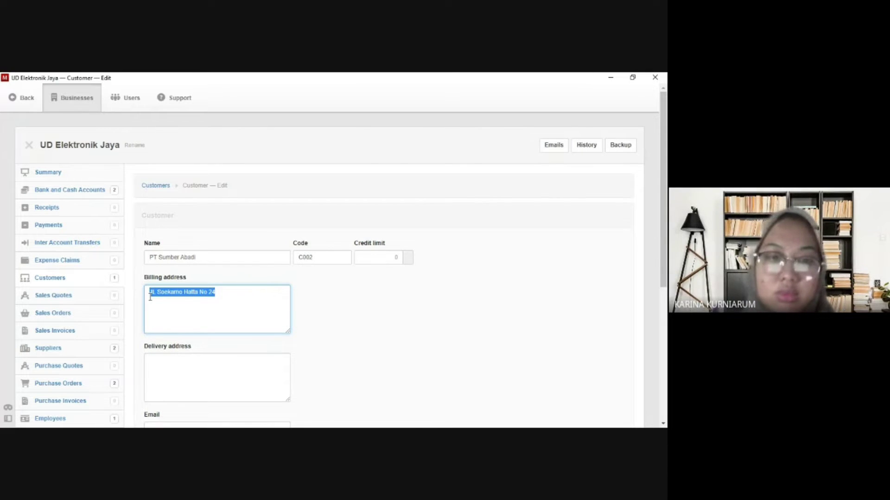
click(171, 363)
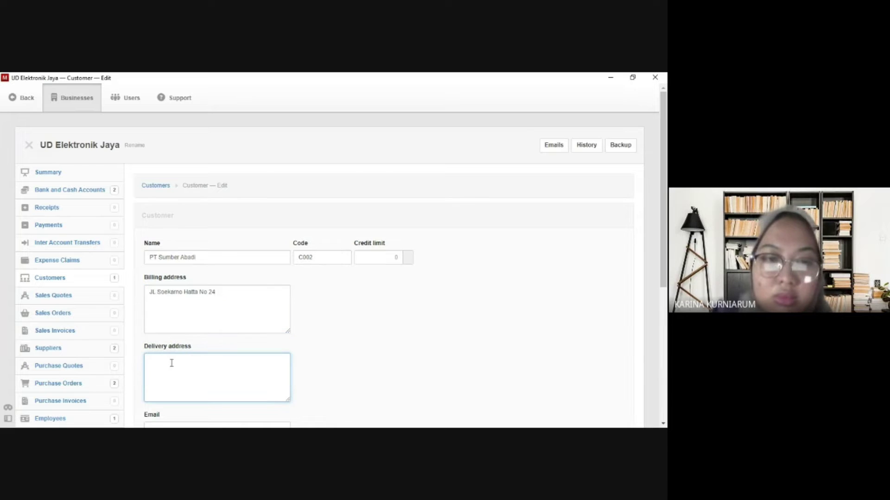
key(ctrl+v)
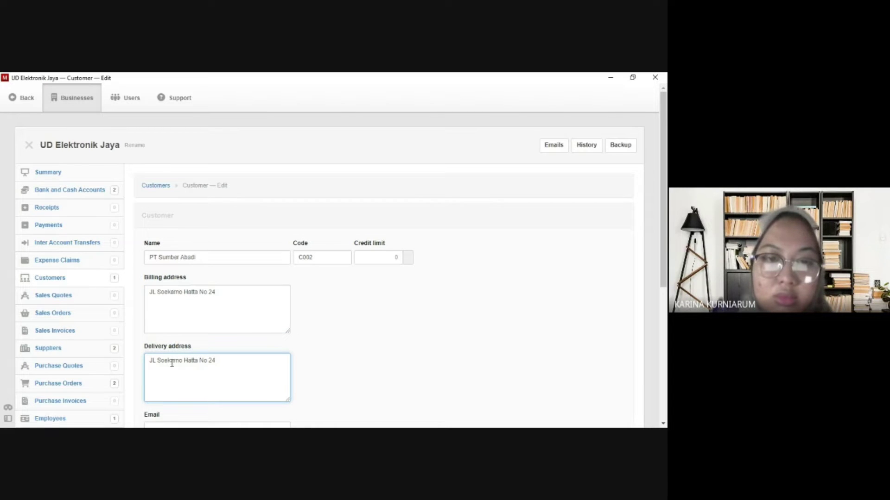
scroll(171, 362, down, 3)
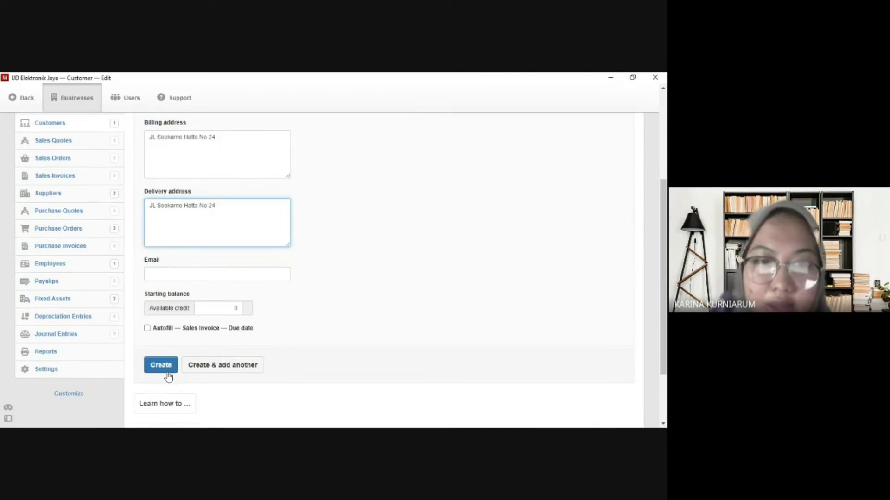
click(161, 365)
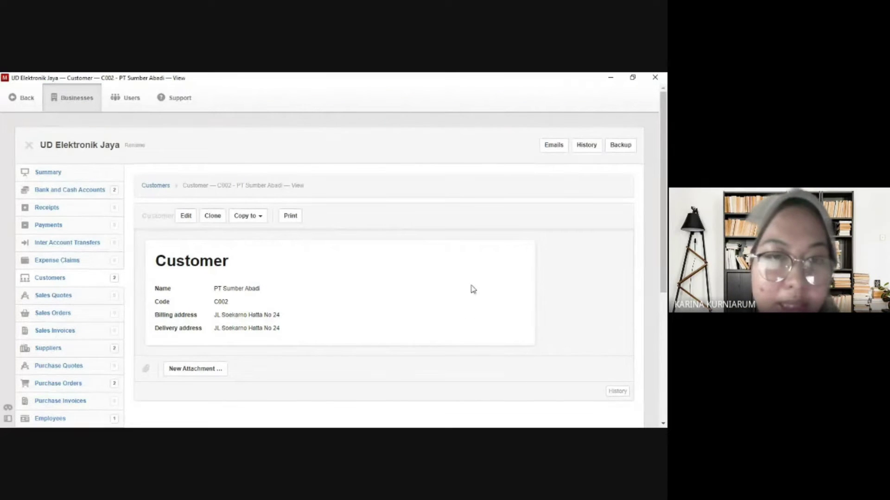
click(77, 300)
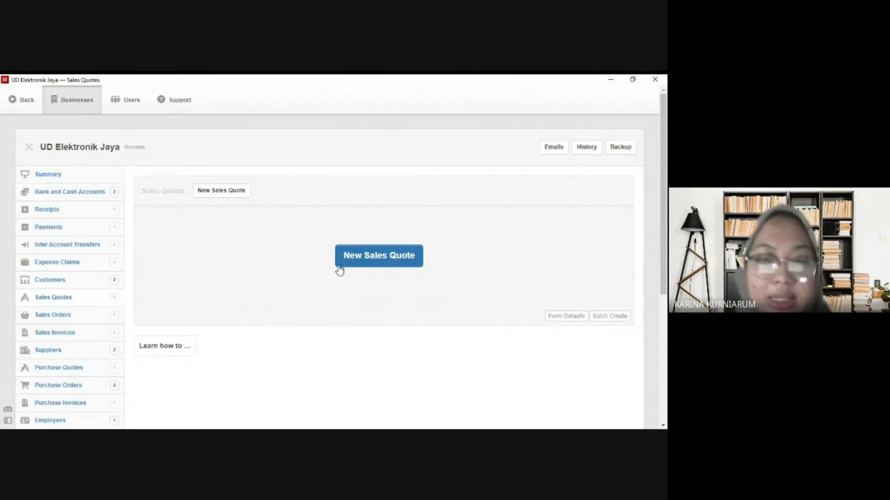
Start a new sales quote issued 30/11/2022 and valid for 14 days.
click(233, 198)
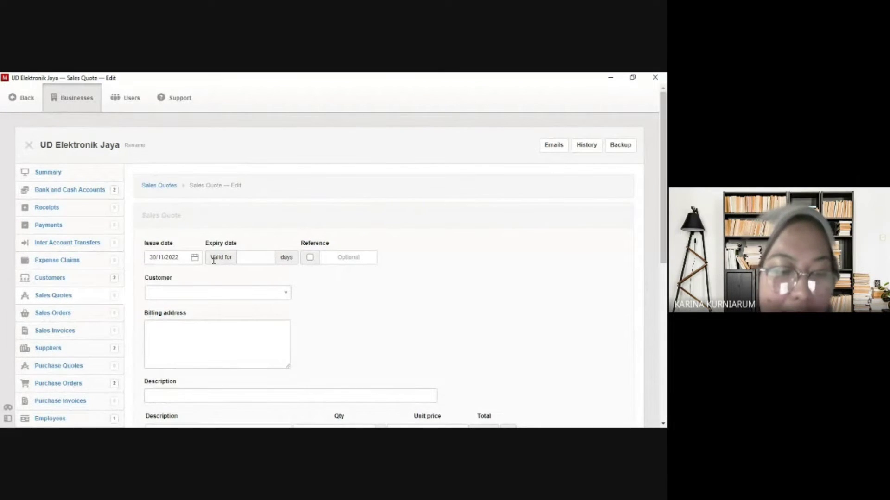
click(176, 260)
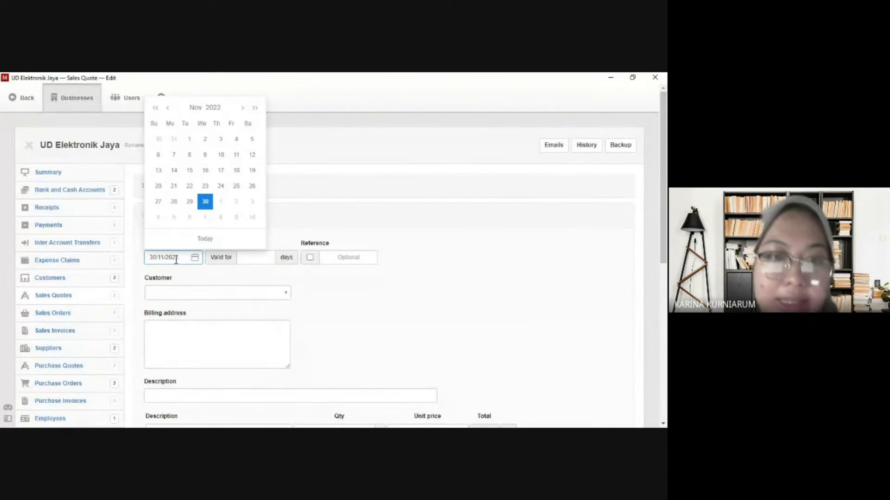
click(205, 208)
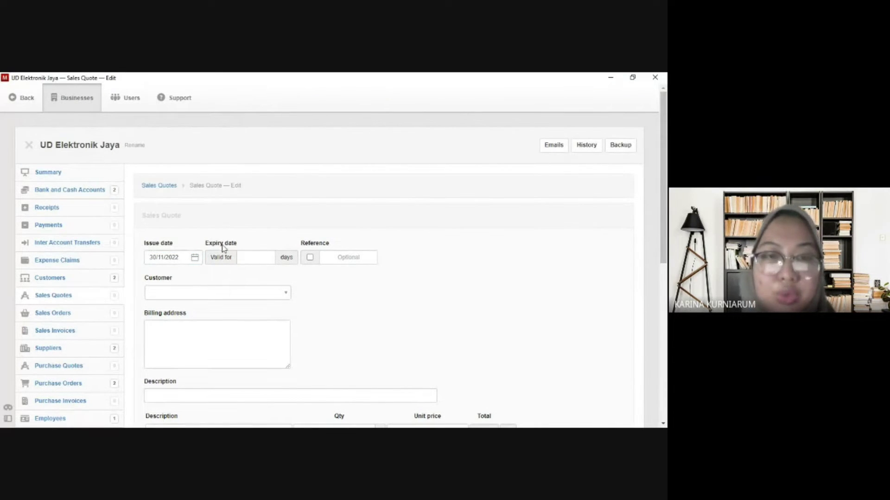
click(242, 259)
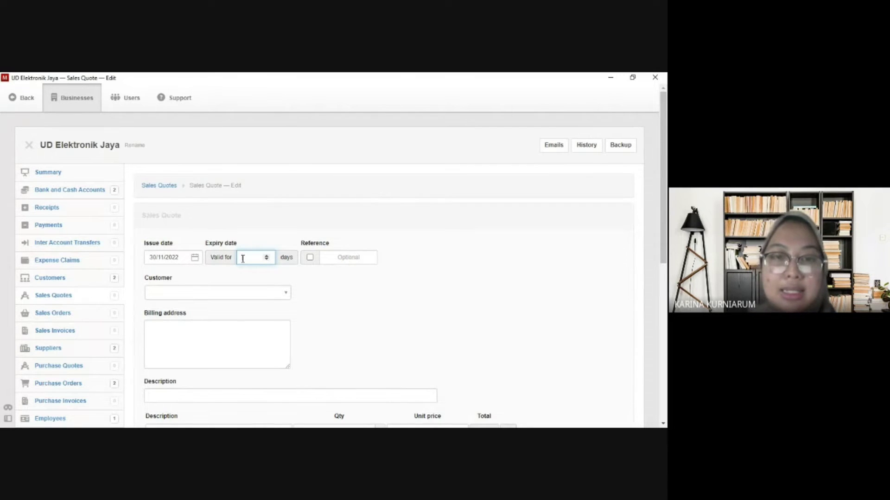
text(14)
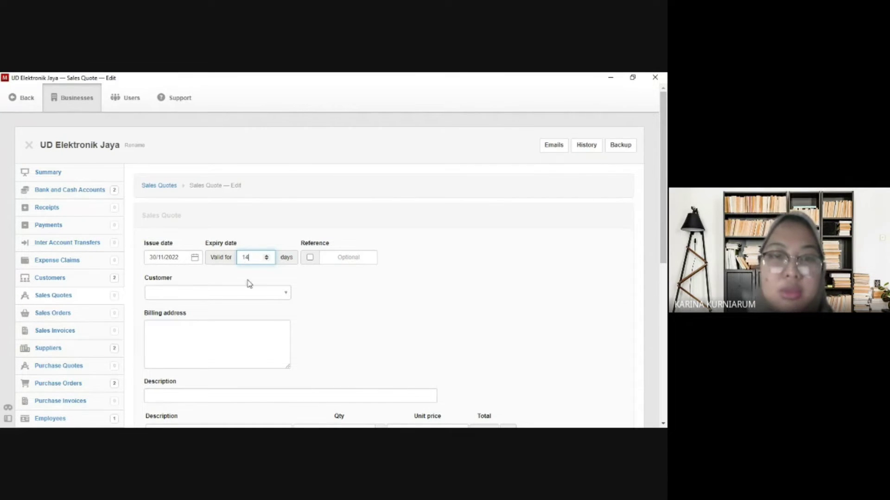
click(249, 292)
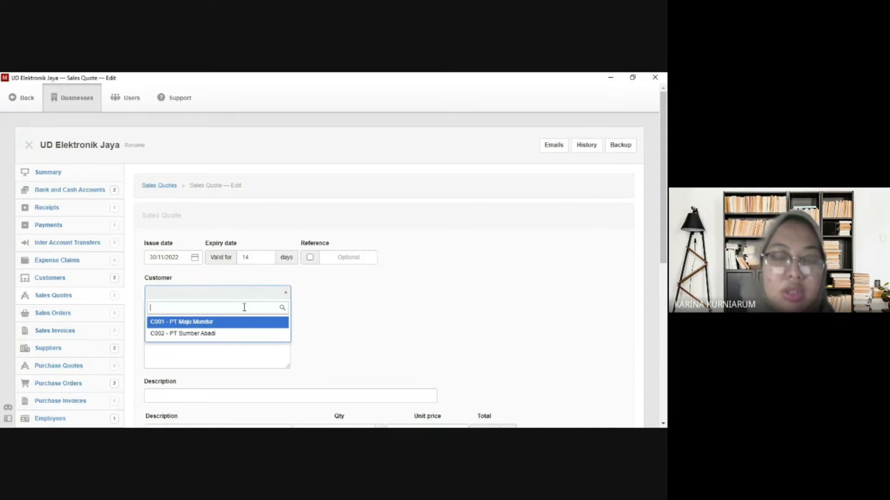
Set the quote's customer to PT Maju Mundur with description 'Penawaran TV LG 32 Inch'.
click(242, 322)
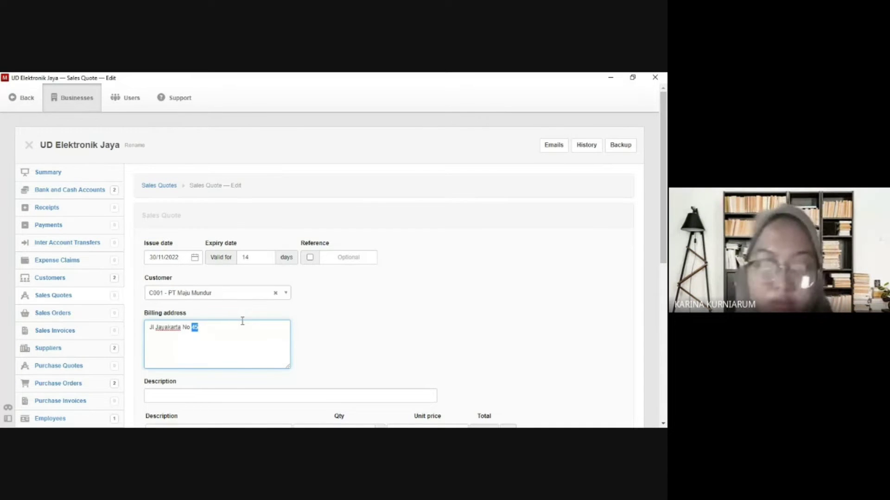
scroll(242, 321, down, 1)
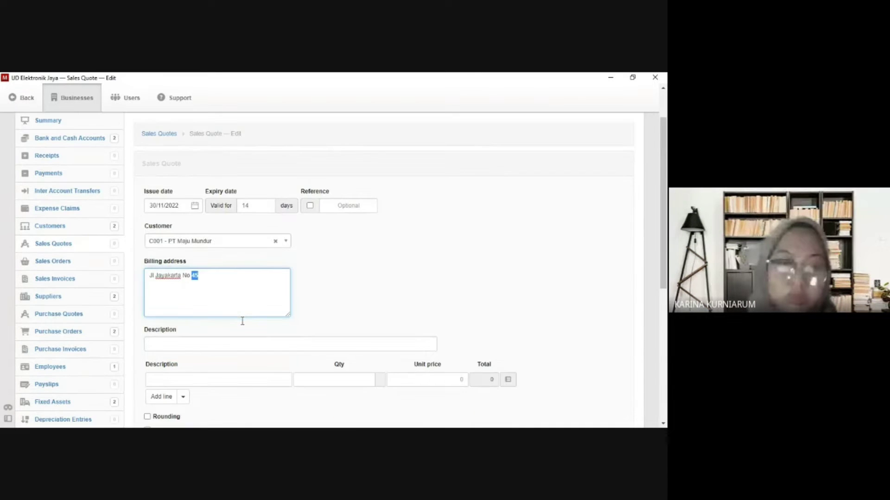
scroll(243, 320, down, 1)
click(229, 292)
text(P)
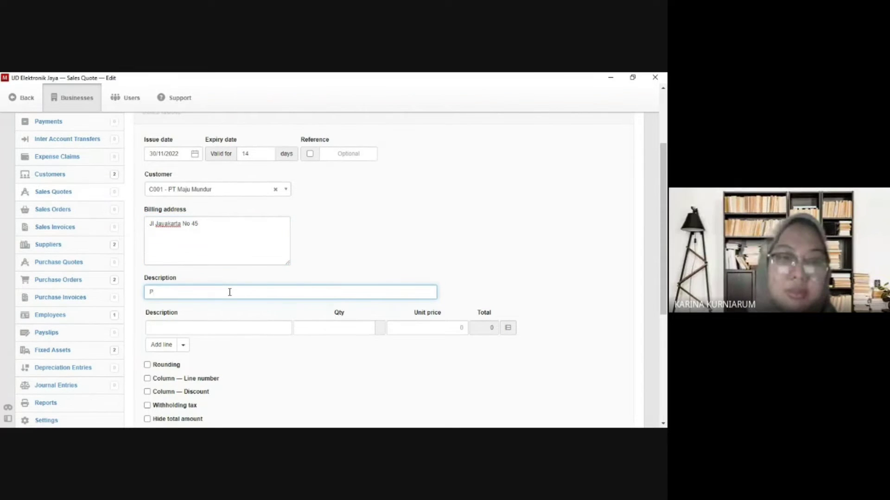
text(enawara)
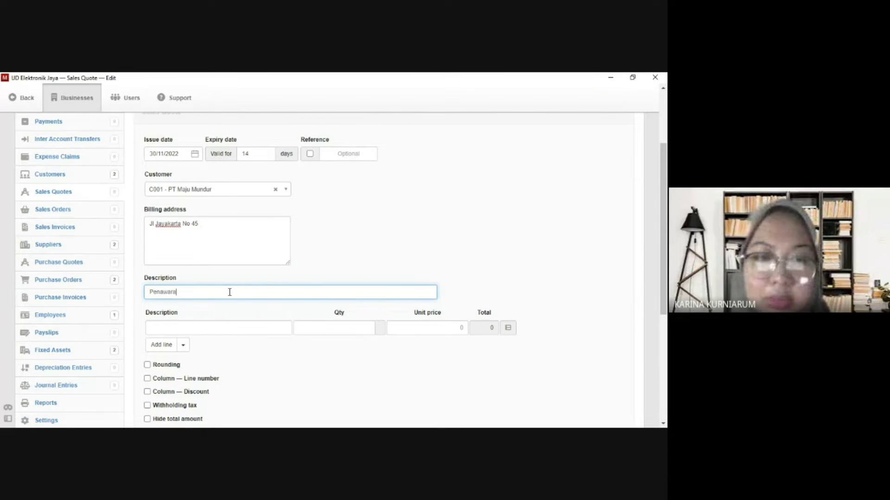
text(n TV )
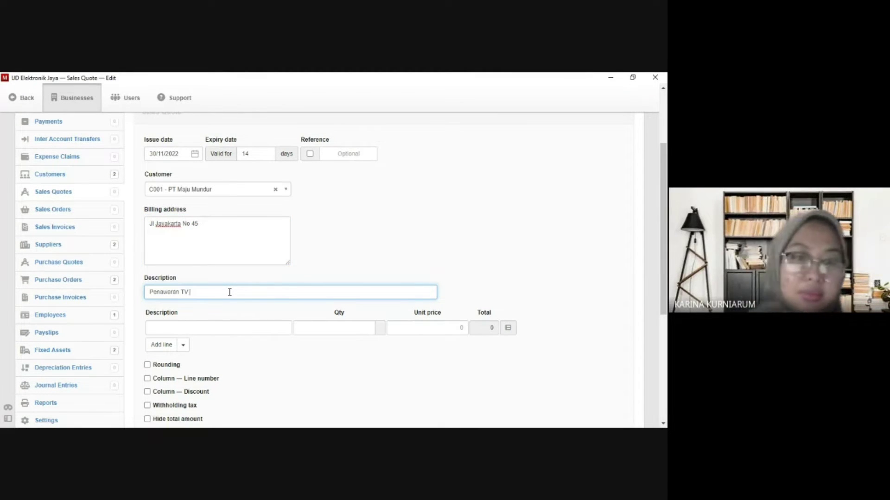
text(LG 32 Inch)
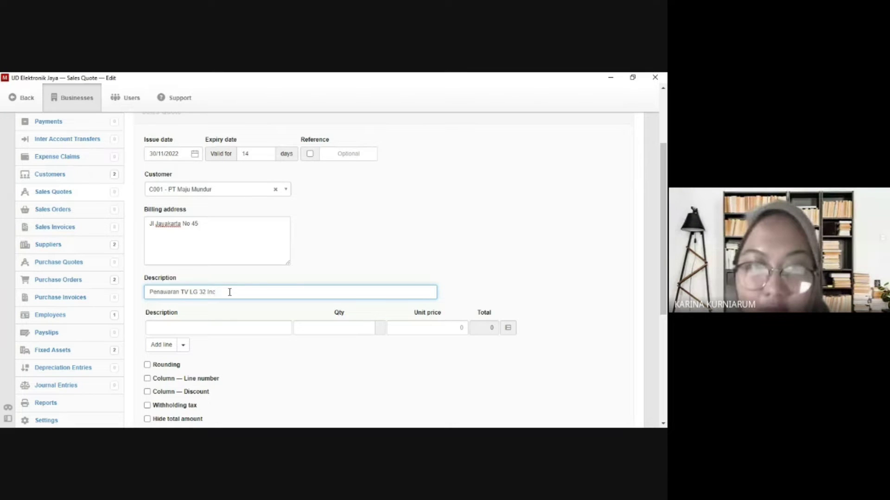
Add a TV LG 32 Inch line of 10 at 5000000, then save and start another quote.
click(218, 327)
text(TV)
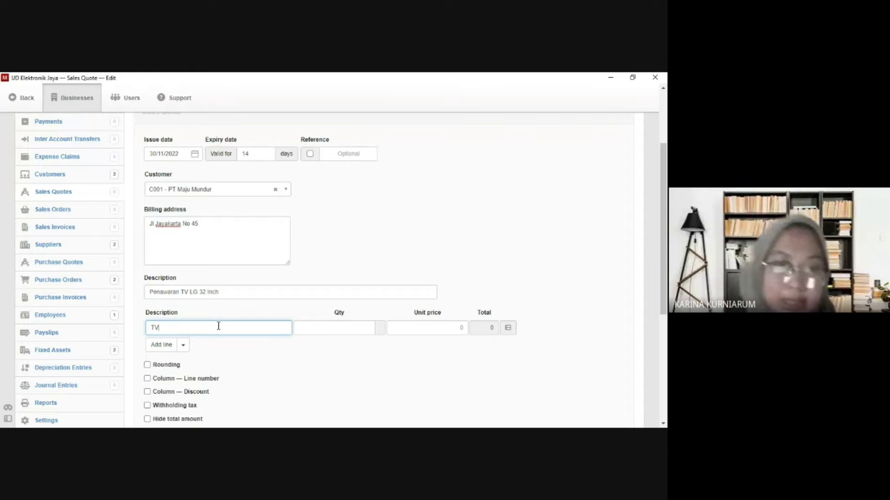
text( LG 32 Inch)
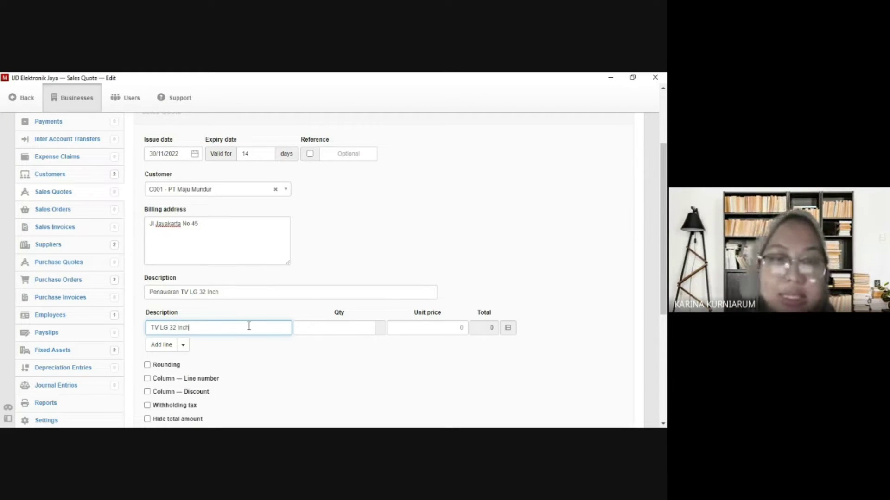
click(332, 329)
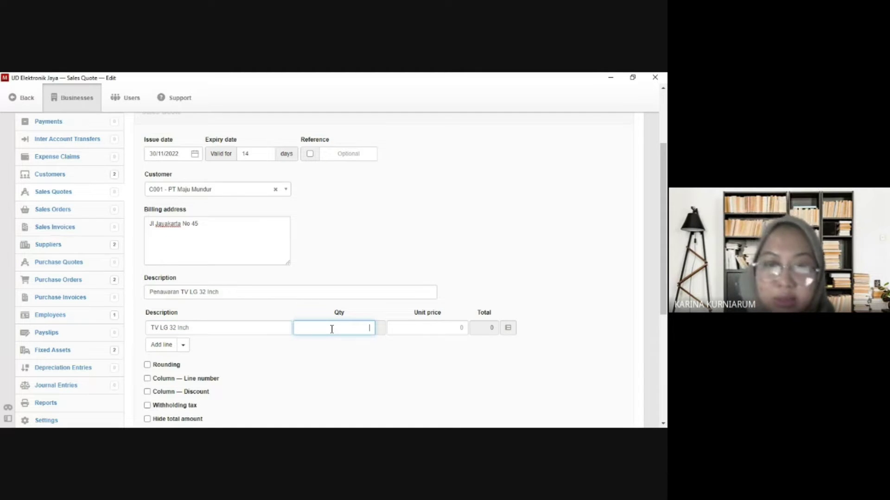
text(10)
click(417, 329)
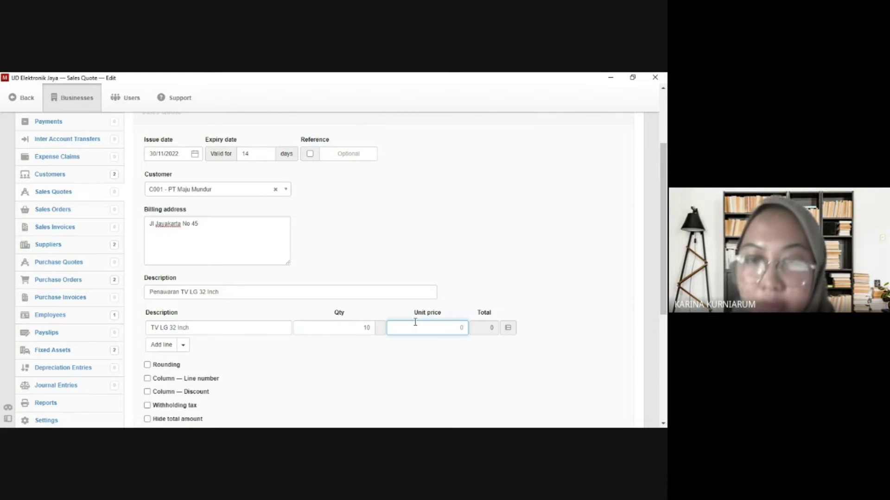
text(5000000)
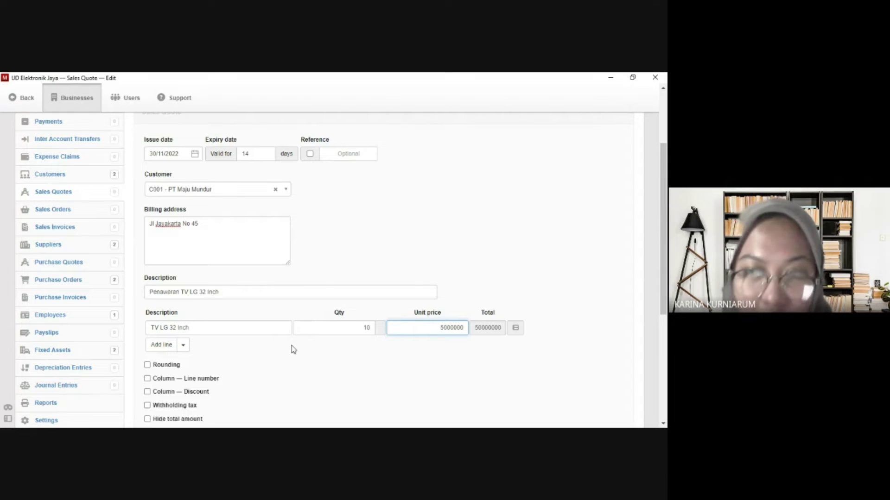
scroll(295, 355, down, 4)
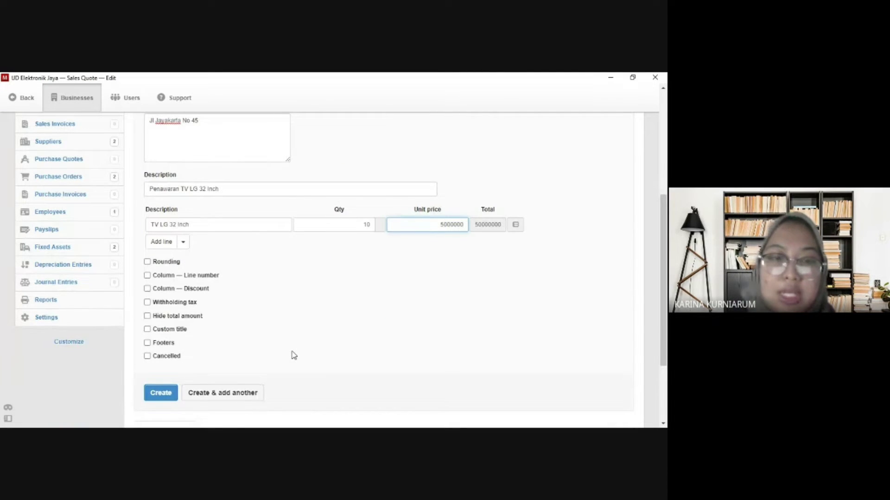
click(203, 394)
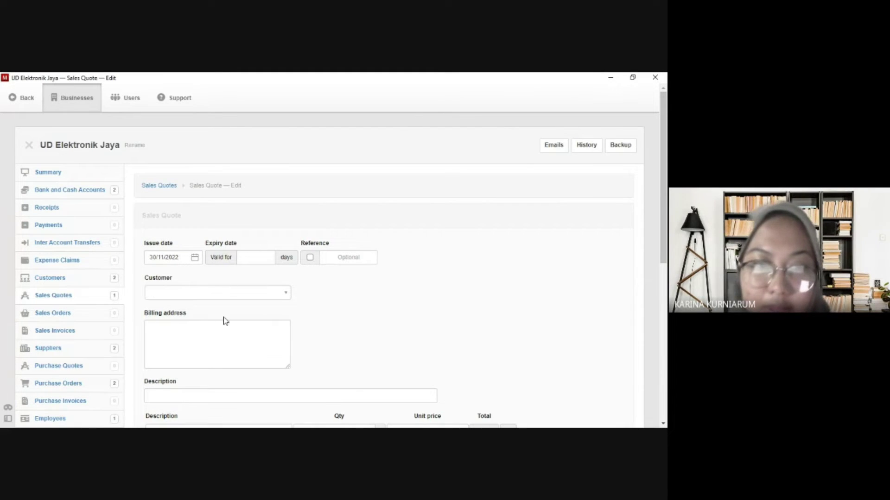
Keep the new quote's issue date at 30/11/2022 and make it valid for 14 days.
click(253, 261)
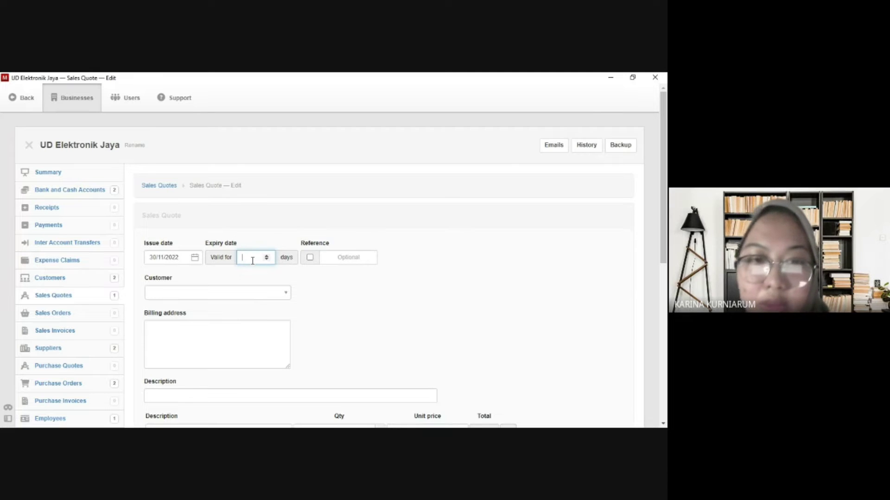
click(175, 257)
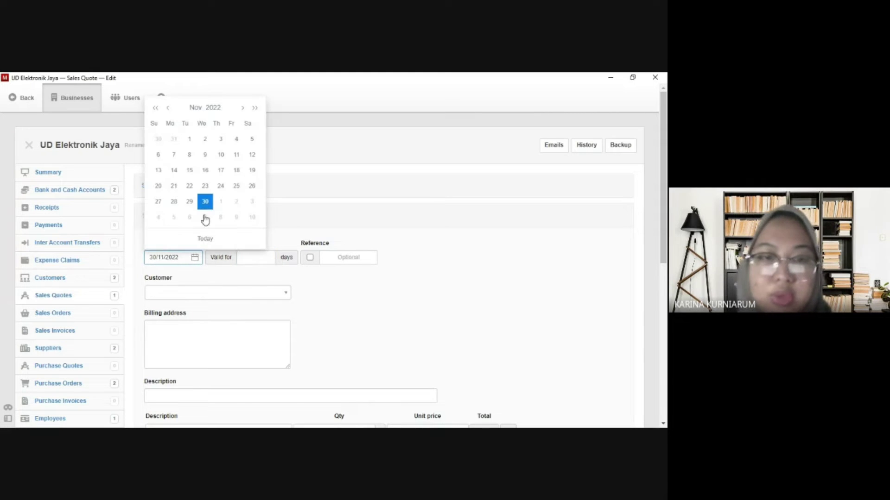
click(204, 203)
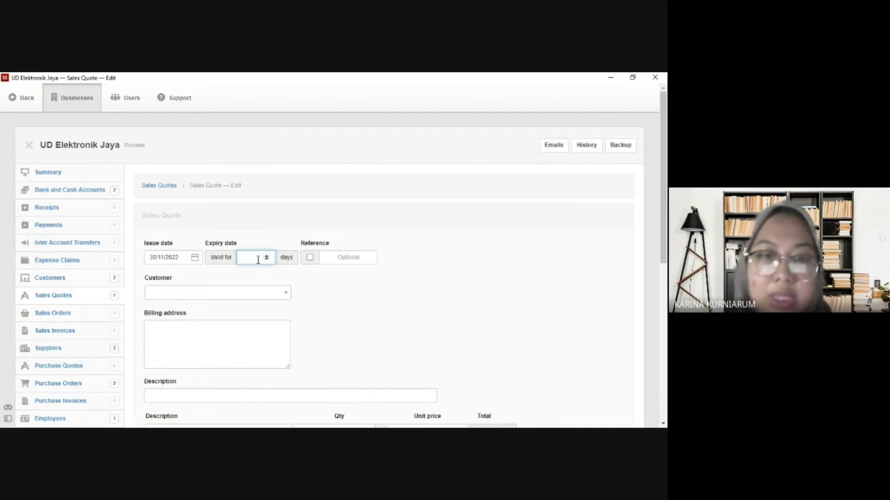
click(258, 260)
text(14)
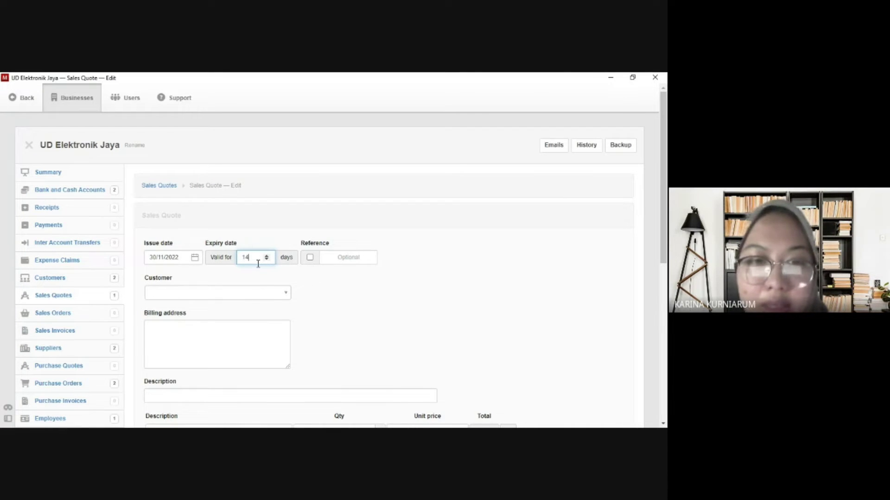
click(265, 295)
click(266, 296)
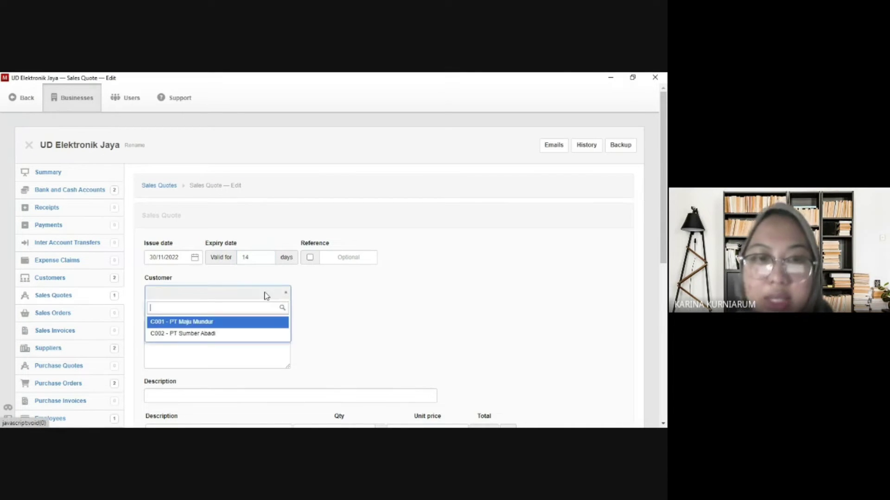
Set the customer to C002 - PT Sumber Abadi with description 'Penawaran Speaker JBL'.
click(219, 335)
scroll(209, 345, down, 1)
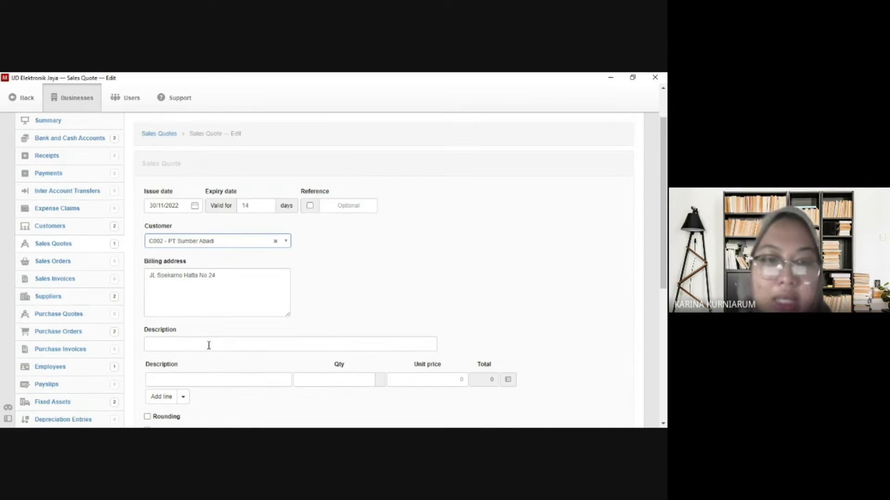
scroll(209, 345, down, 1)
scroll(208, 347, down, 1)
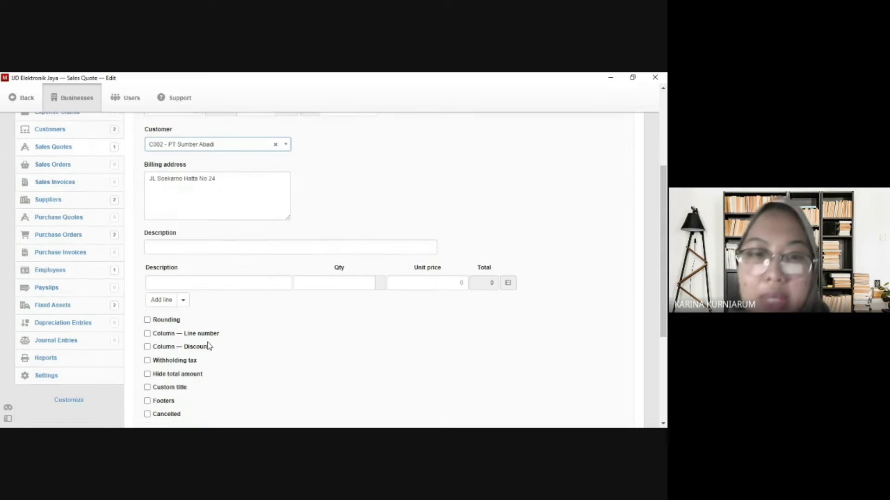
click(218, 240)
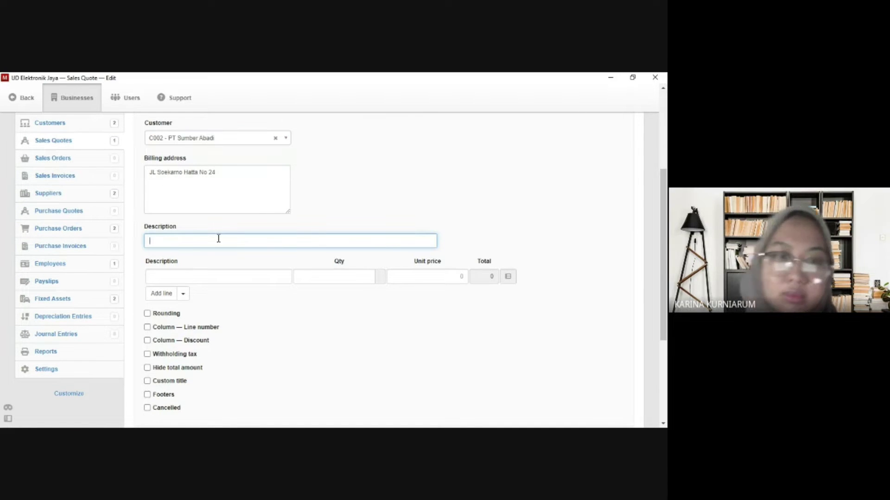
text(Penawaran Spe)
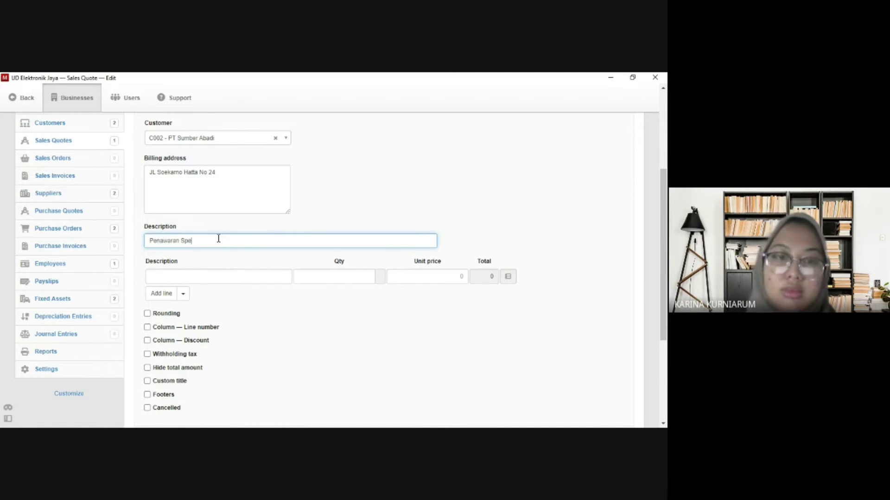
text(aker JBL)
Add a Speaker JBL line item with quantity 10 at unit price 500000.
click(210, 278)
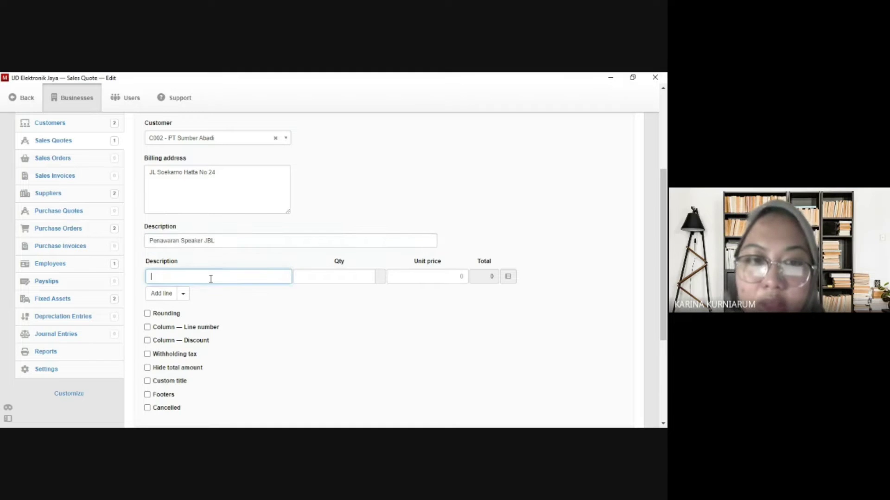
text(s)
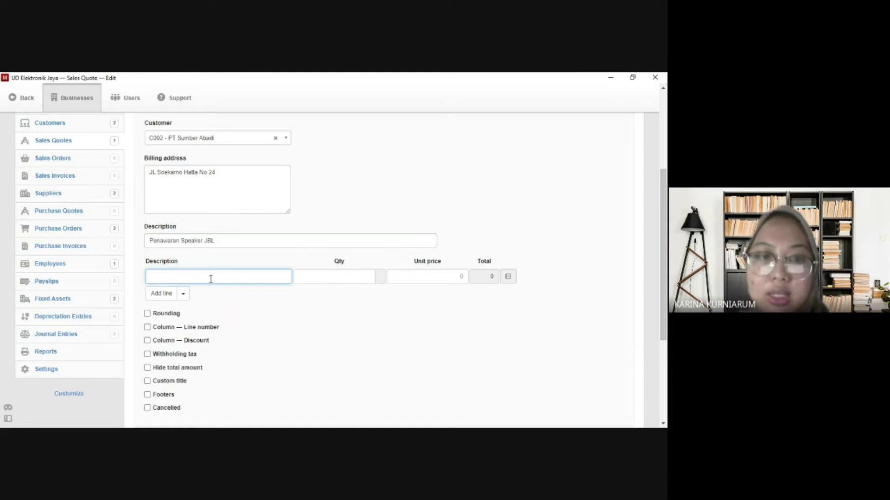
text(Speaker JBL)
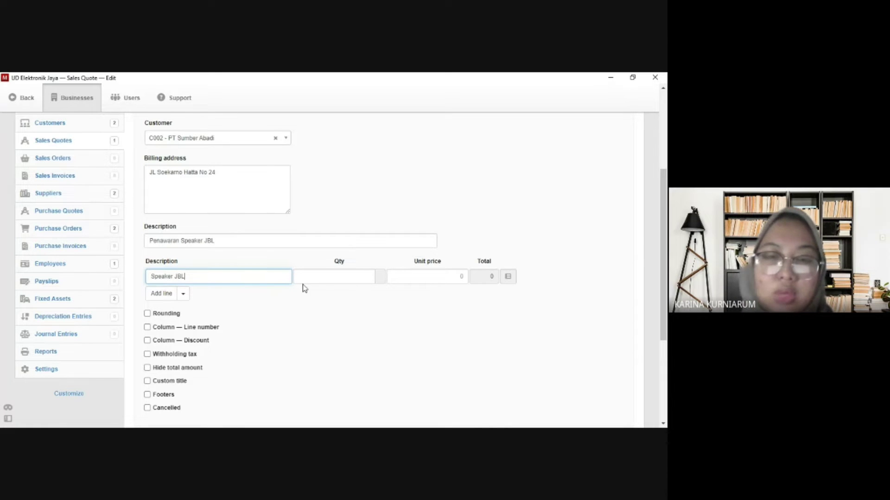
click(340, 277)
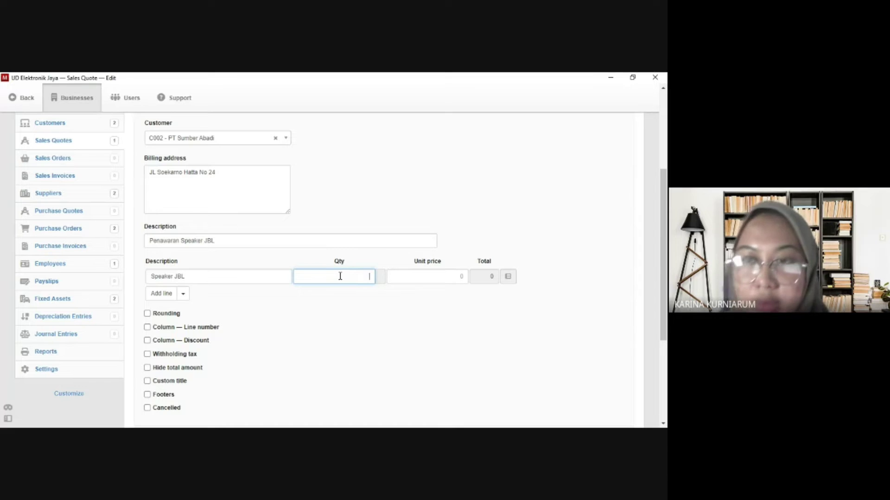
text(10)
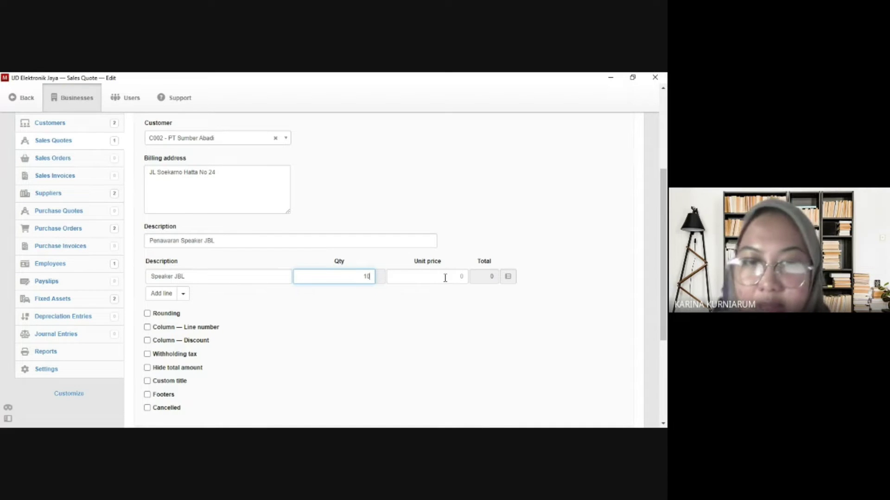
click(458, 278)
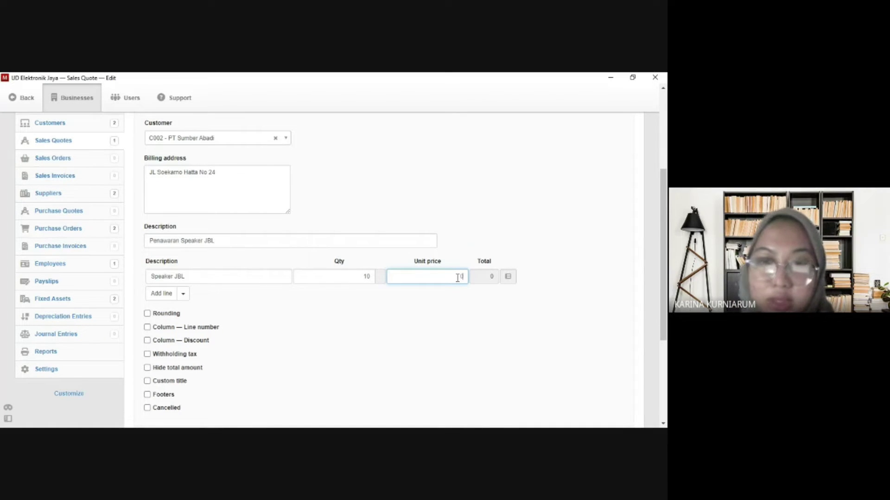
text(500000)
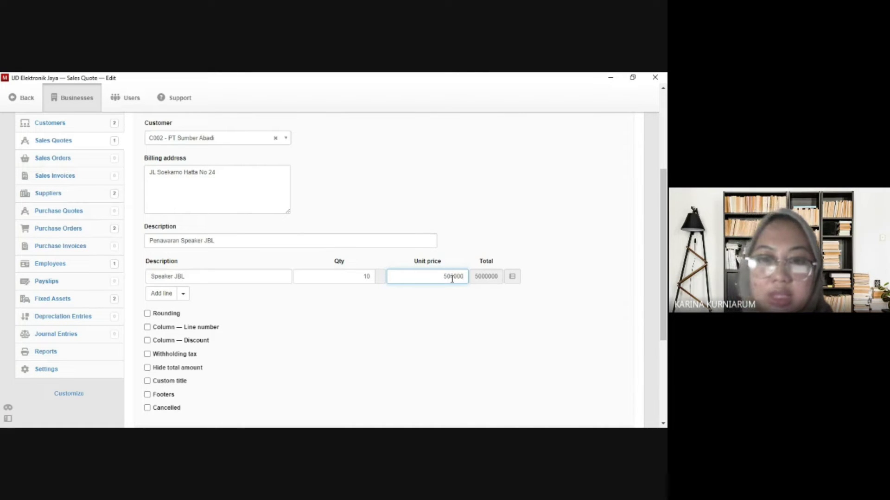
scroll(450, 280, down, 2)
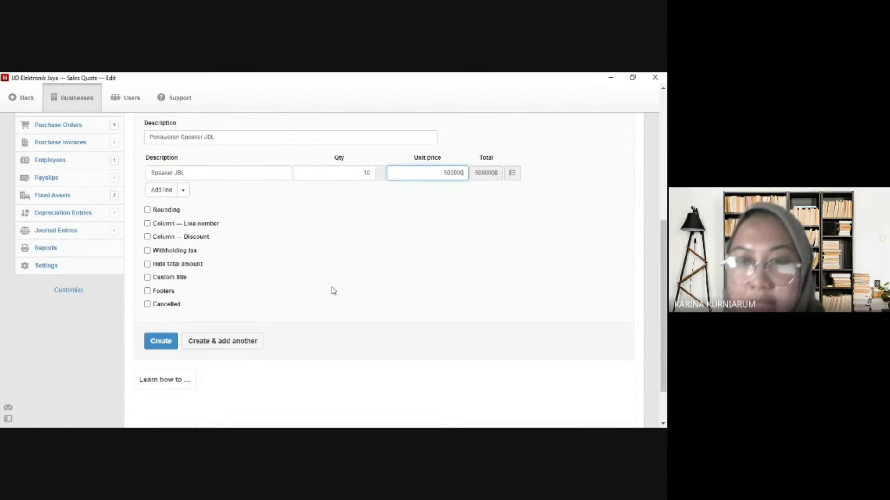
Create the PT Sumber Abadi quote and review its 5.000.000,00 total.
click(163, 341)
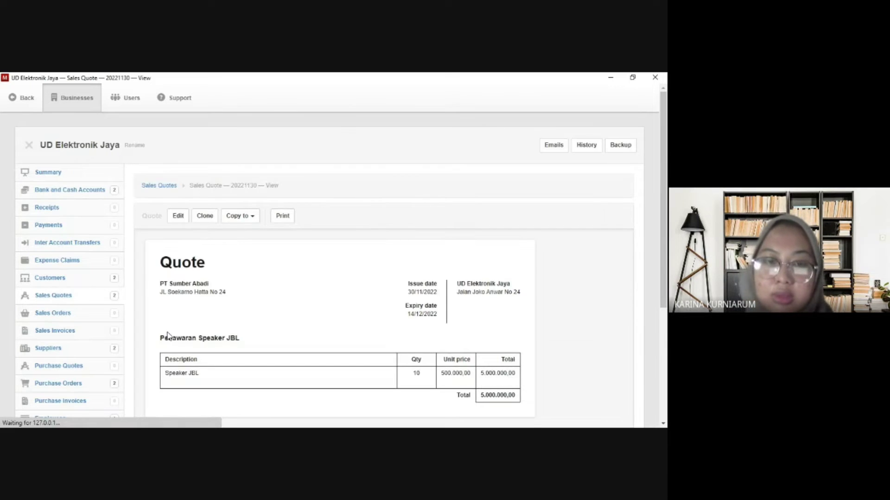
scroll(251, 333, down, 1)
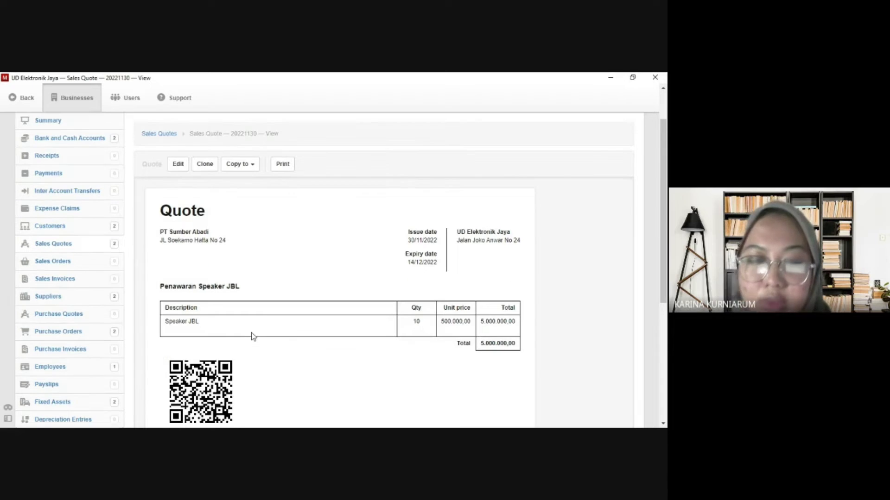
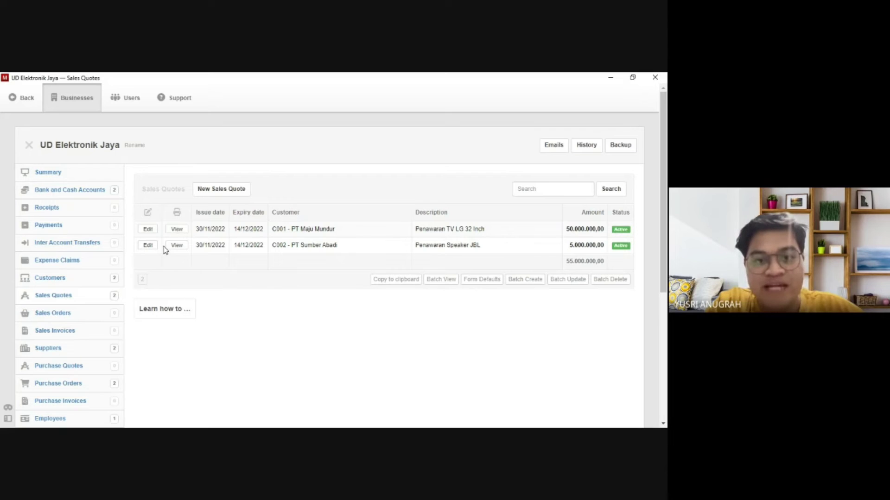
Copy PT Maju Mundur's TV LG 32 Inch quote into a new 50.000.000,00 sales order.
click(174, 231)
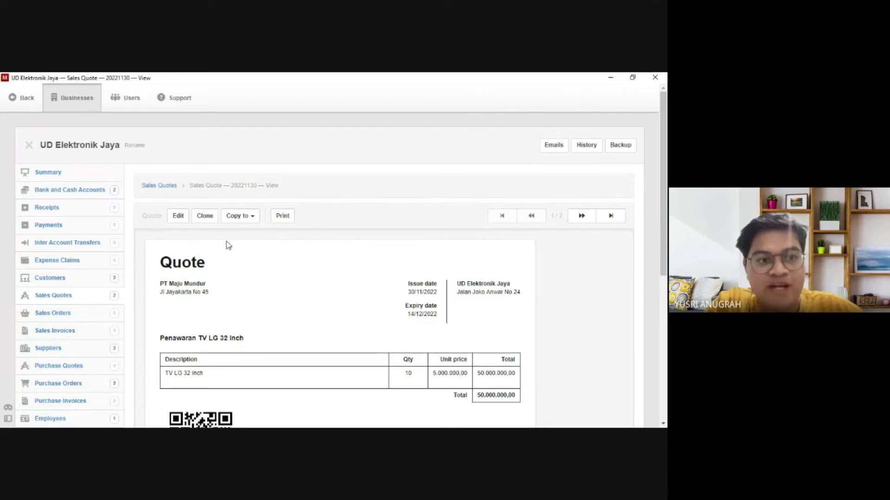
click(247, 219)
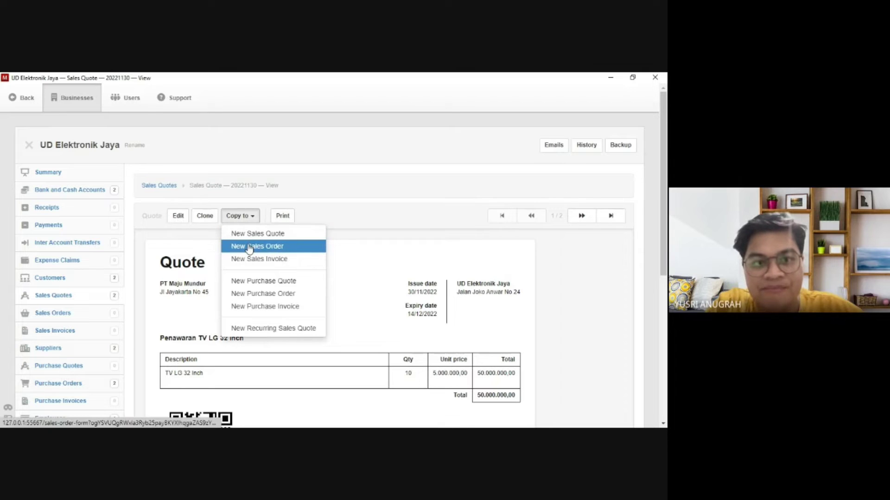
click(250, 246)
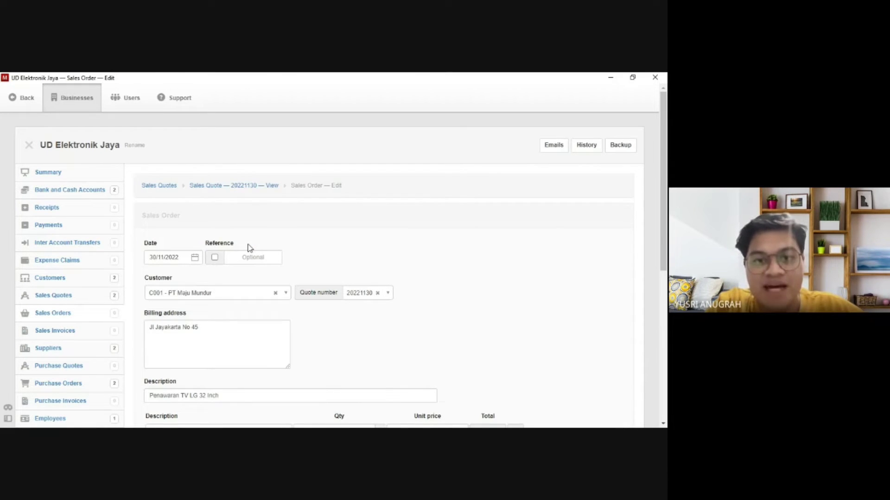
scroll(246, 252, down, 1)
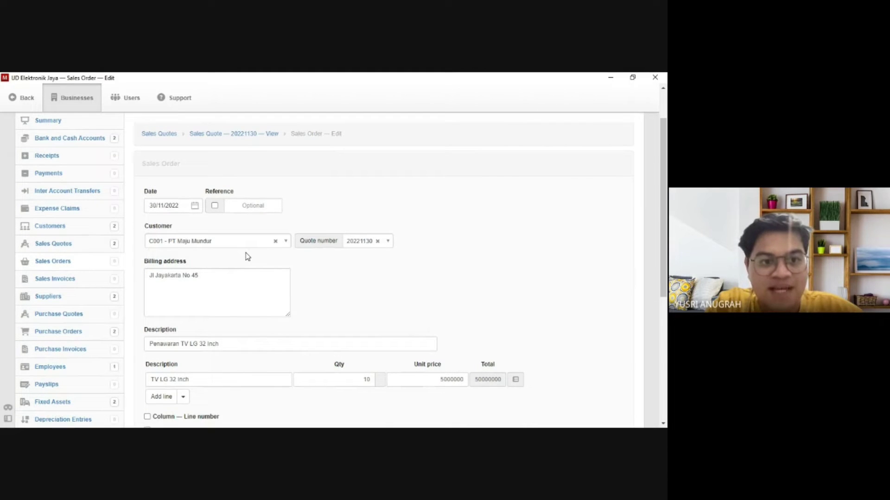
scroll(246, 253, down, 1)
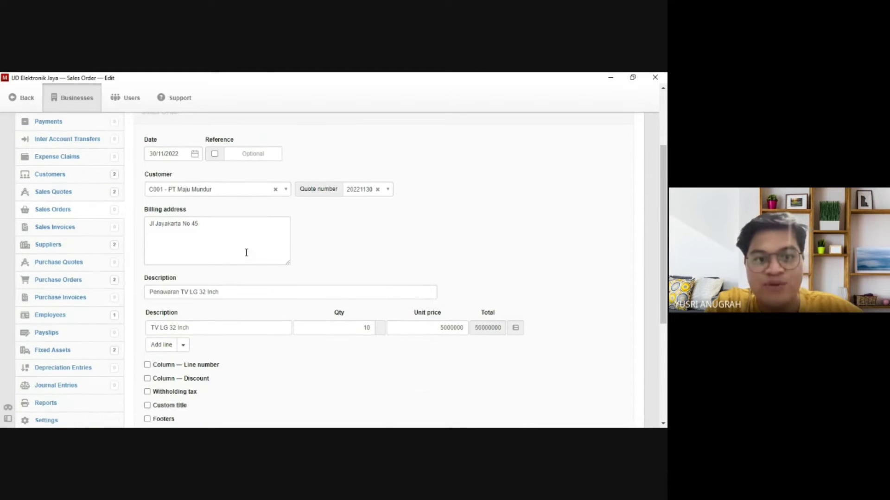
scroll(246, 253, down, 2)
click(163, 364)
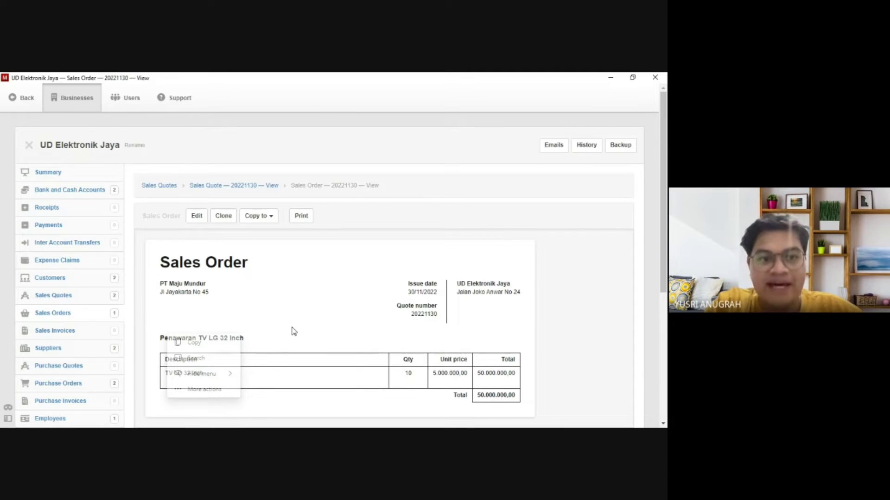
scroll(292, 331, down, 1)
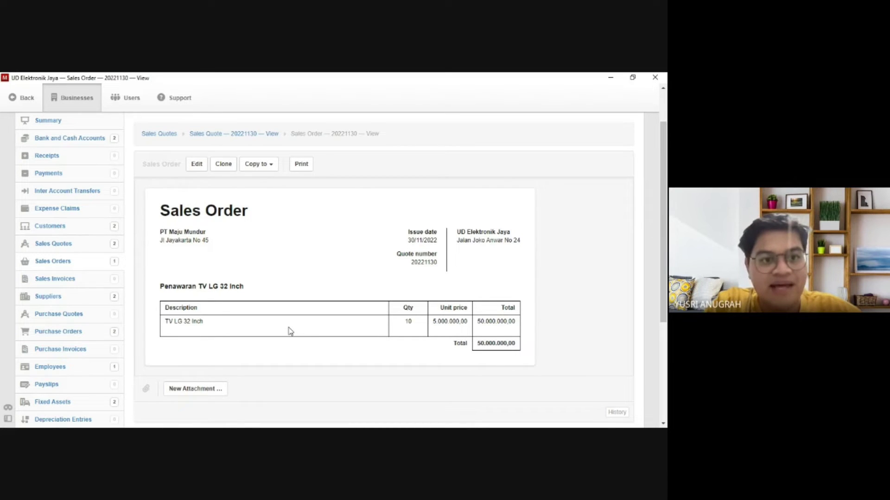
click(80, 247)
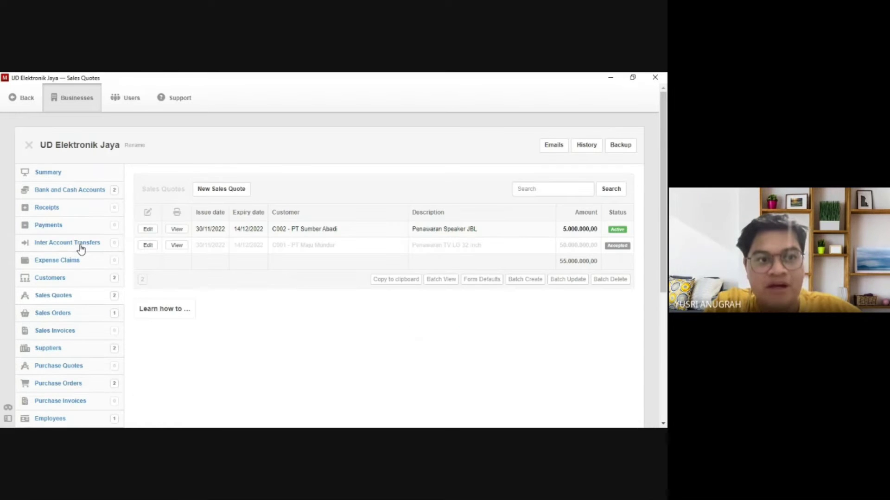
Copy PT Sumber Abadi's Speaker JBL quote into a new 5.000.000,00 sales order.
click(176, 231)
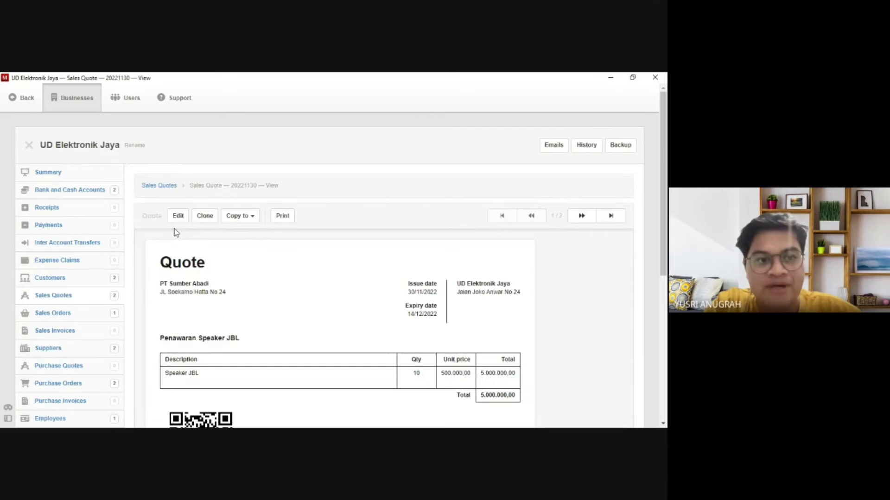
click(245, 223)
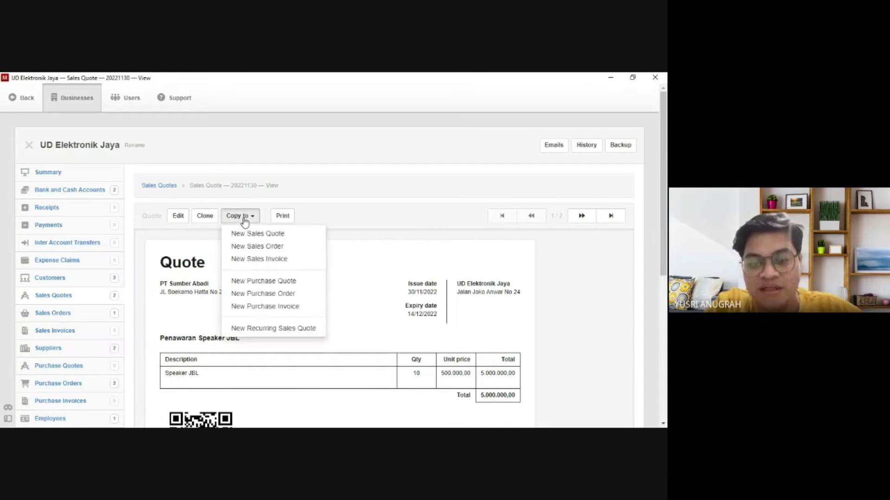
double_click(243, 249)
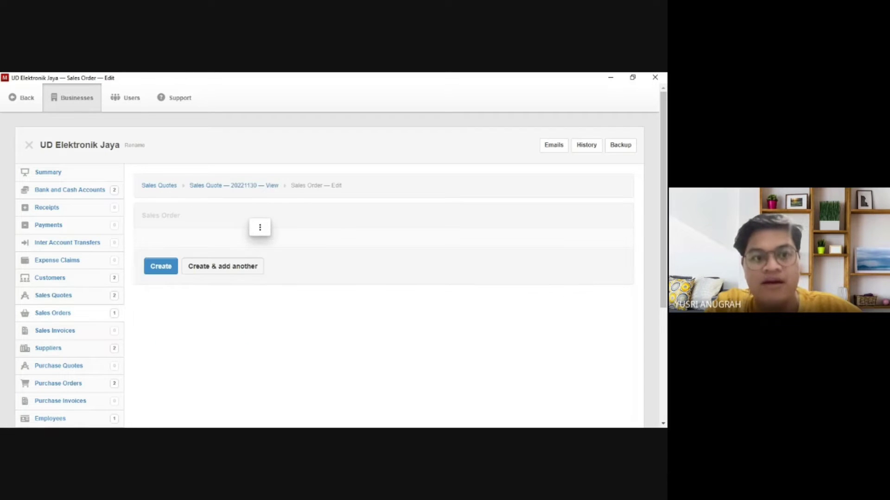
scroll(244, 273, down, 3)
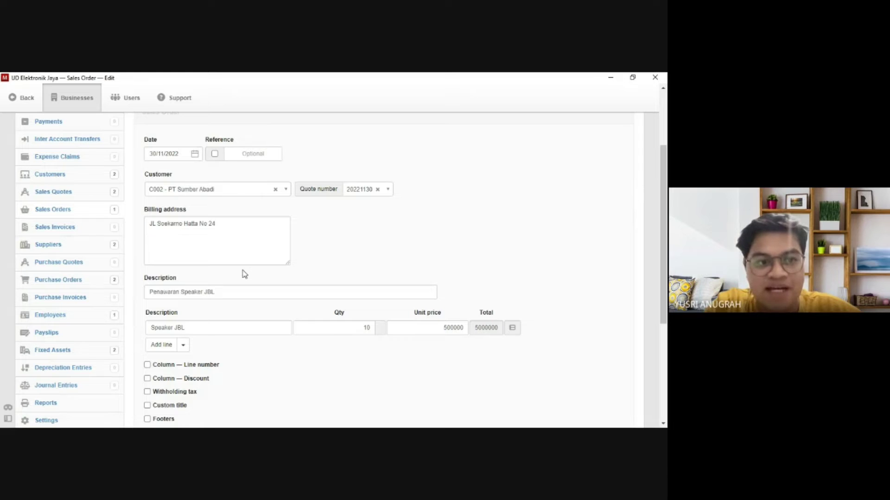
scroll(205, 220, down, 1)
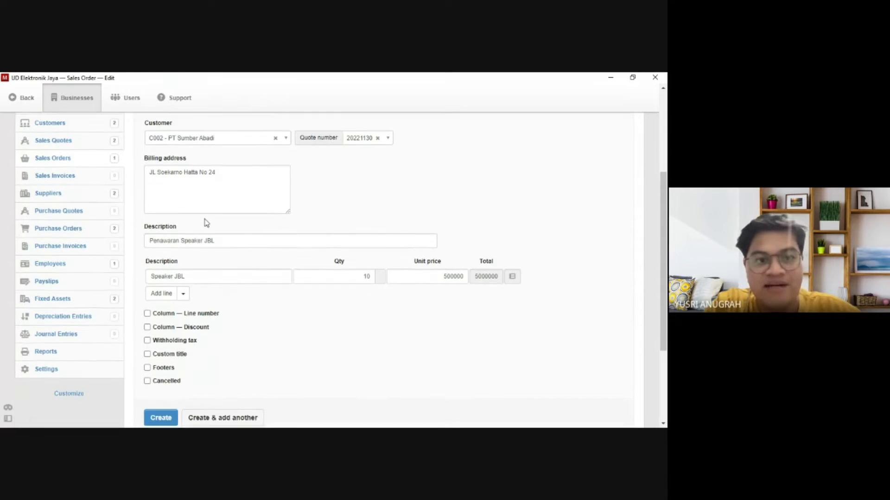
scroll(206, 227, down, 1)
scroll(206, 232, down, 1)
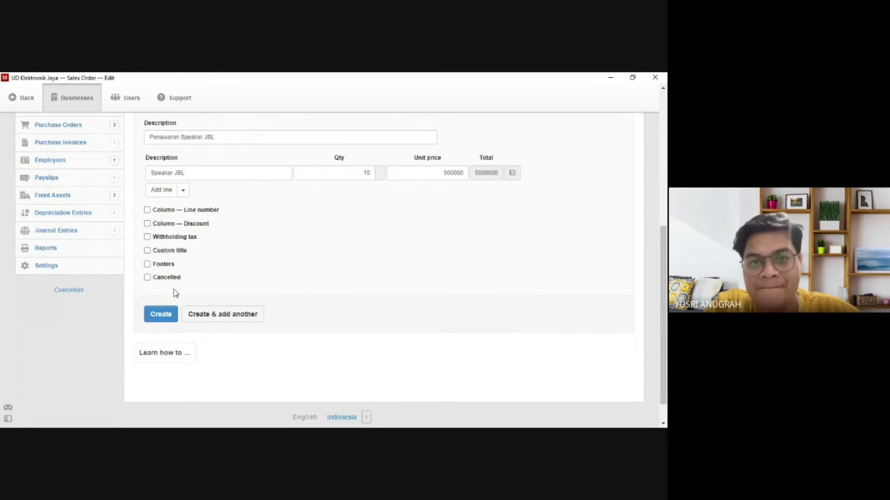
click(156, 314)
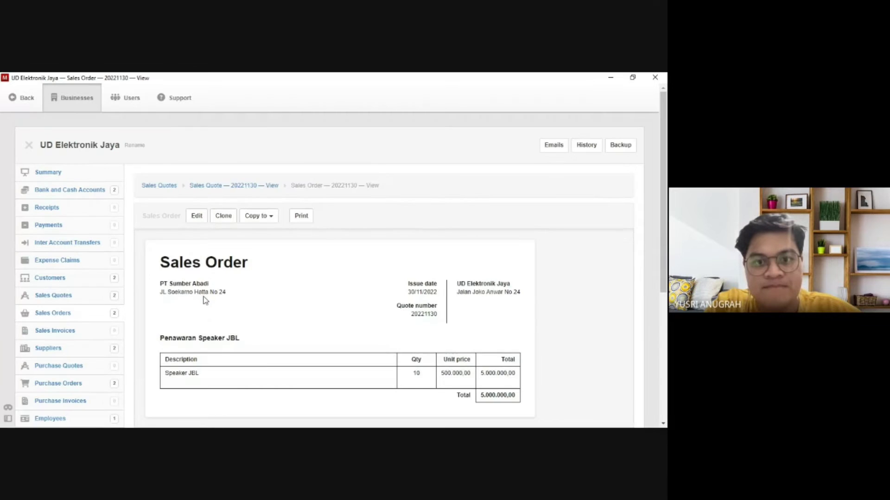
scroll(211, 301, down, 1)
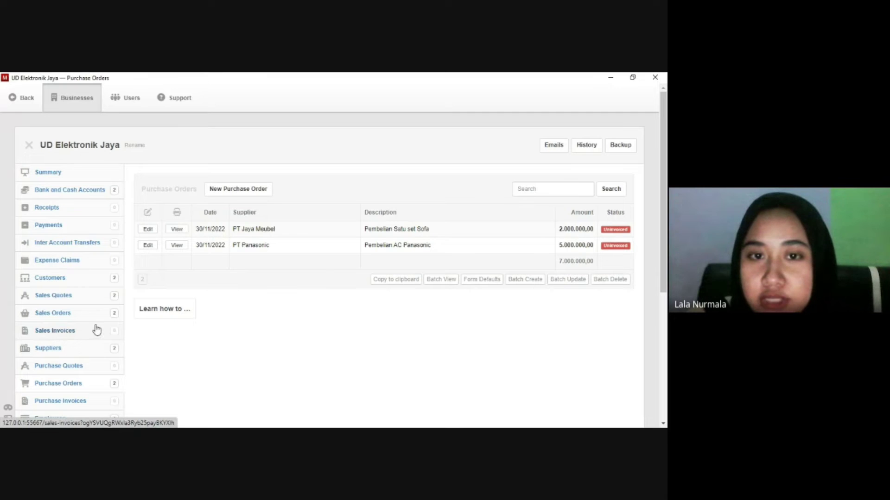
Turn the PT Jaya Meubel purchase order into a purchase invoice due in 7 days.
click(170, 231)
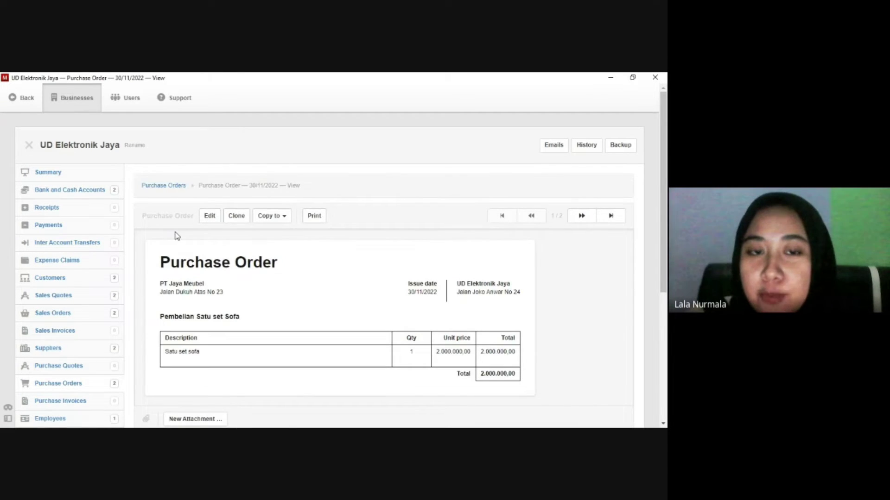
click(284, 219)
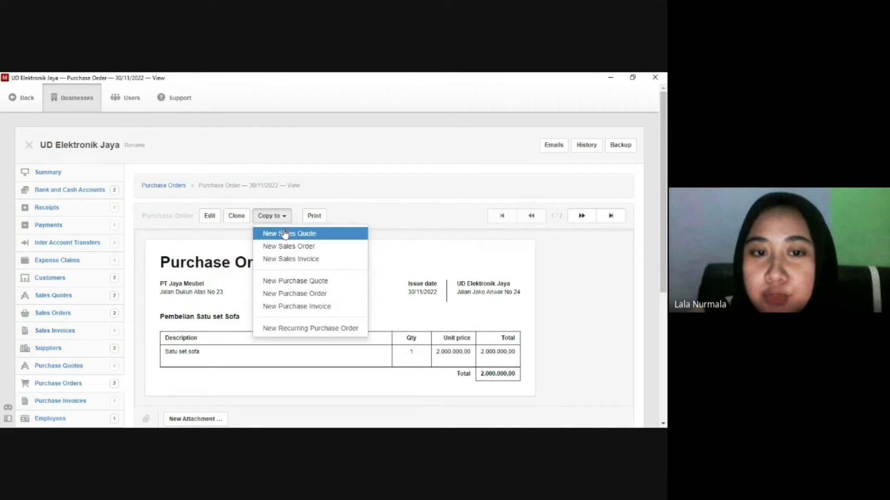
click(282, 295)
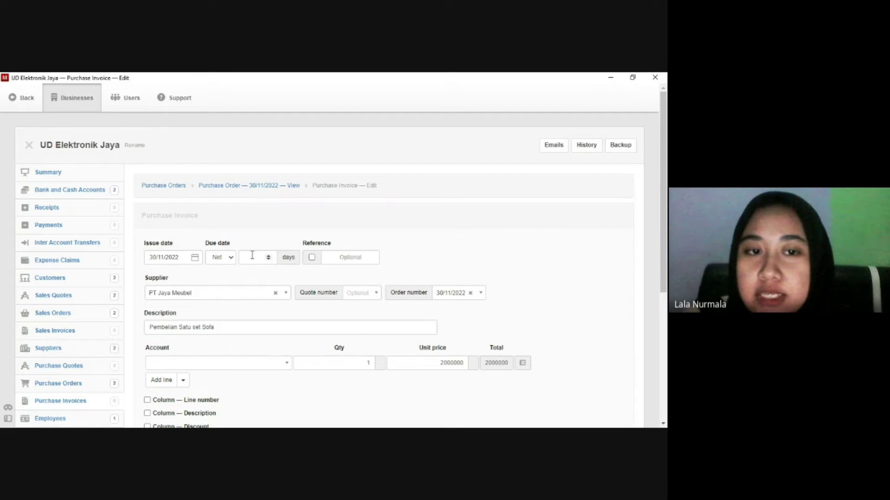
click(252, 256)
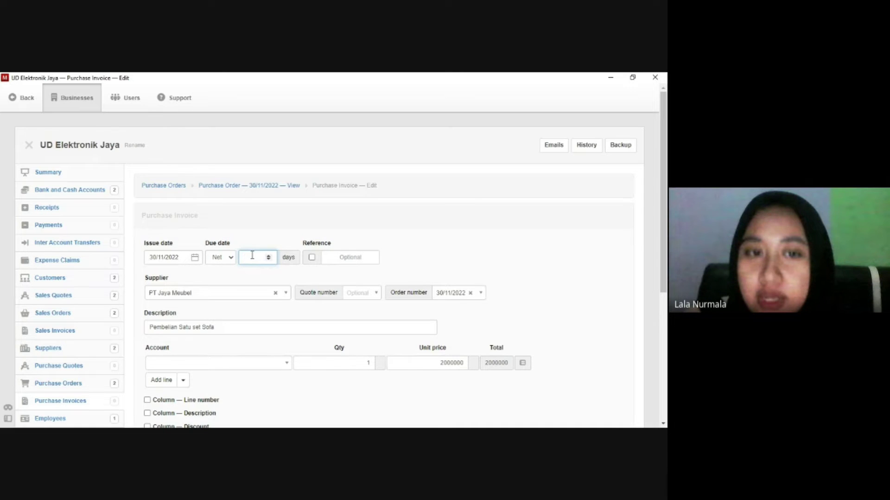
text(7)
scroll(255, 287, down, 1)
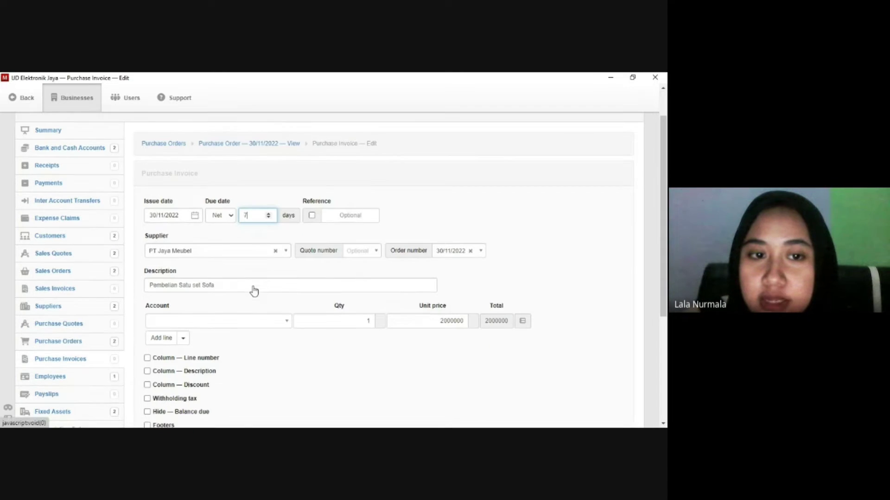
Charge the line to Fixed assets, at cost for the Satu set Sofa asset, and save.
click(257, 315)
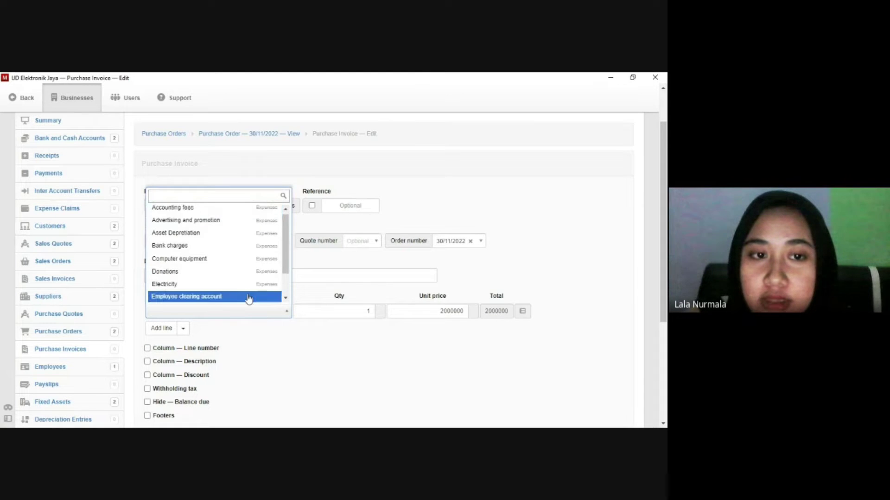
scroll(245, 296, down, 2)
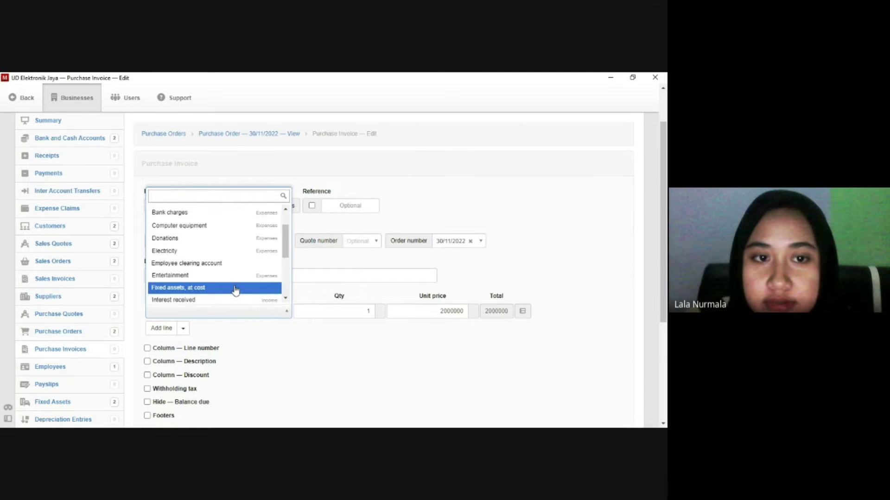
click(235, 287)
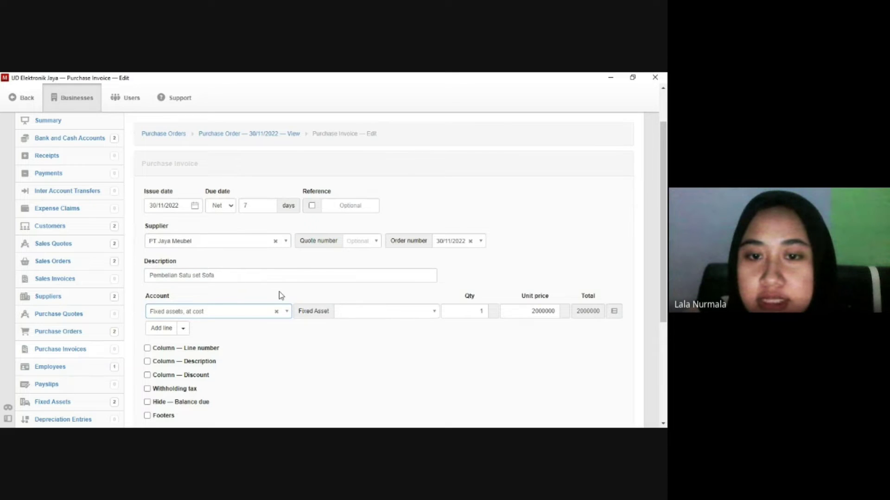
click(373, 311)
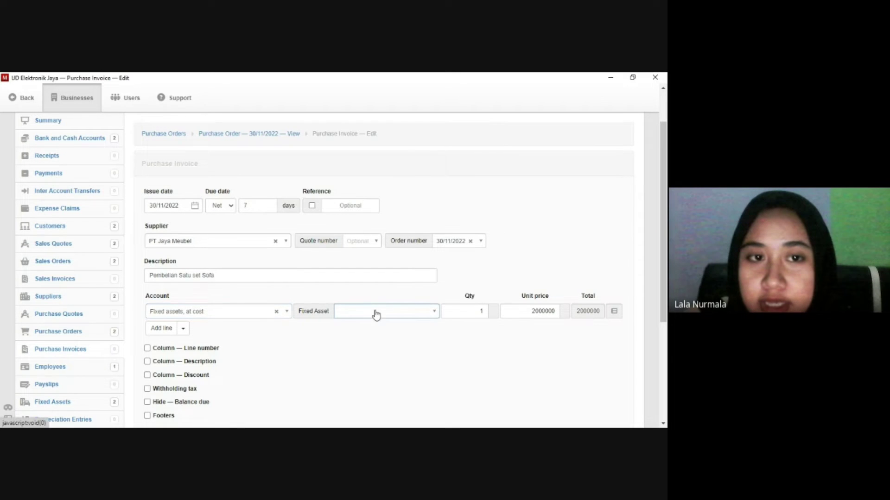
click(432, 312)
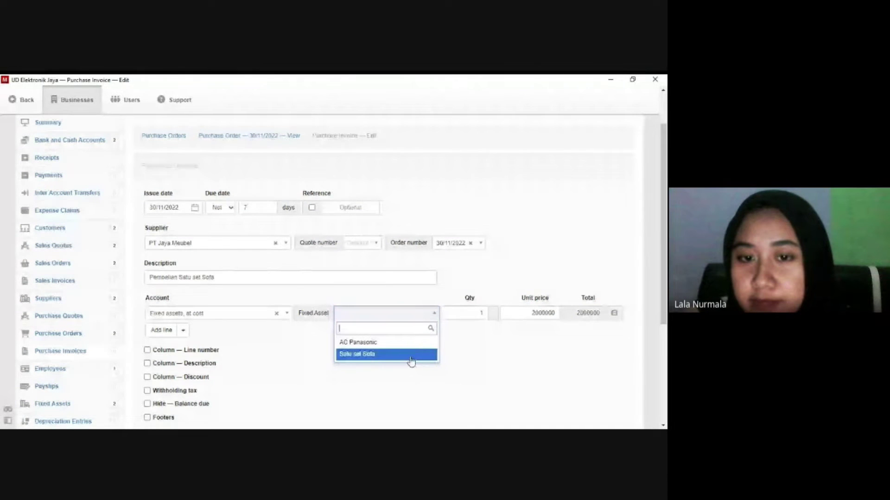
click(414, 354)
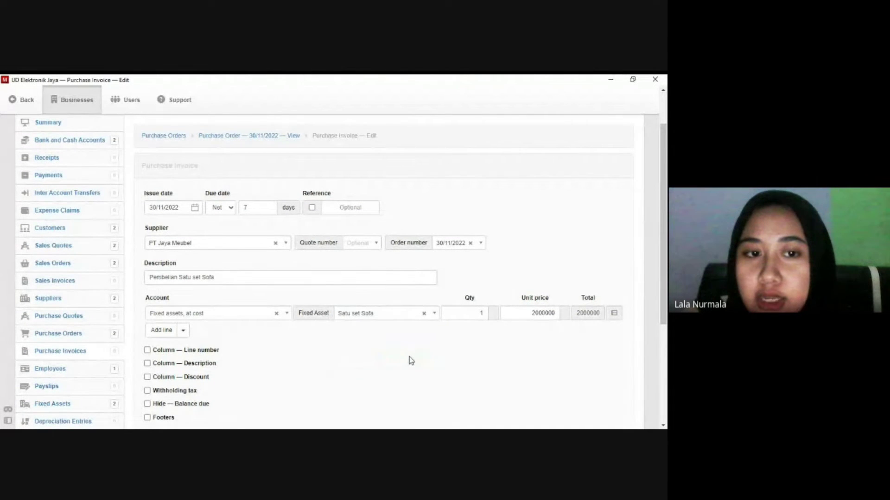
scroll(408, 357, down, 2)
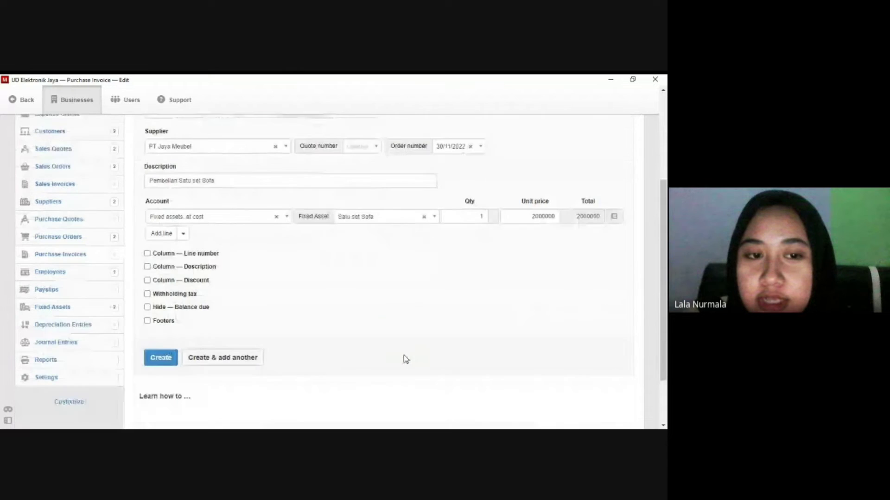
click(157, 349)
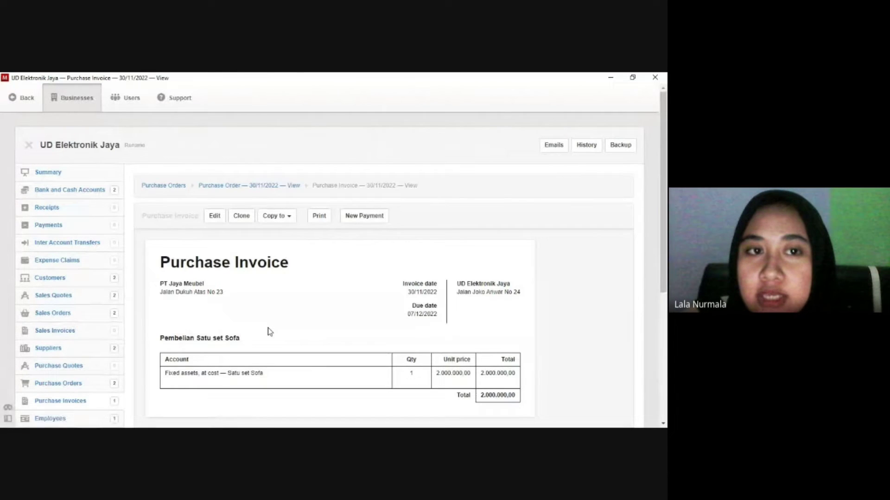
scroll(268, 327, down, 1)
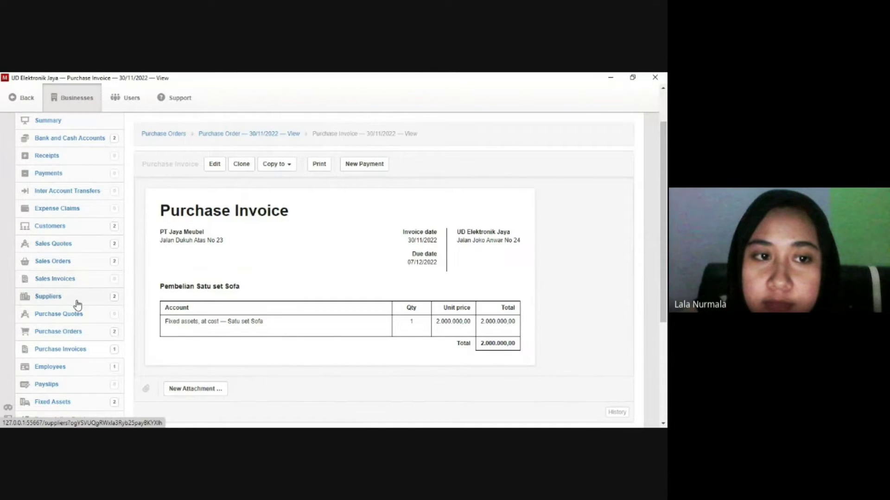
Turn the PT Panasonic purchase order into a purchase invoice due in 7 days.
click(74, 332)
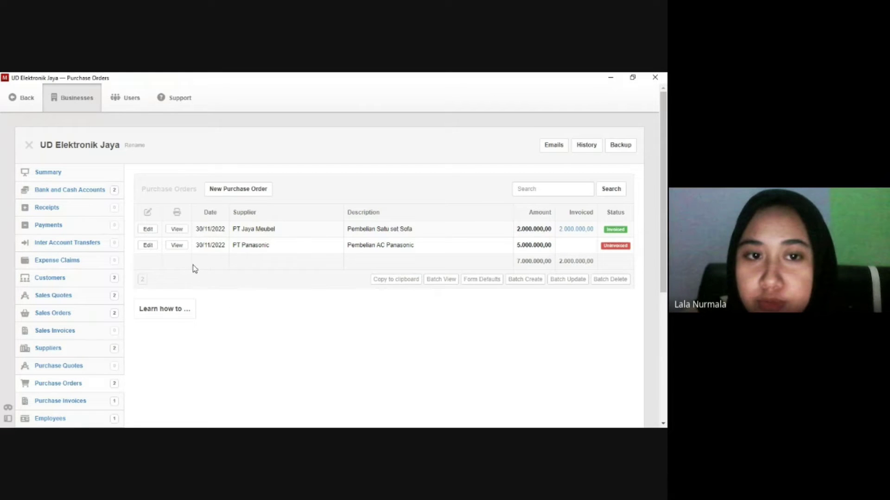
click(177, 247)
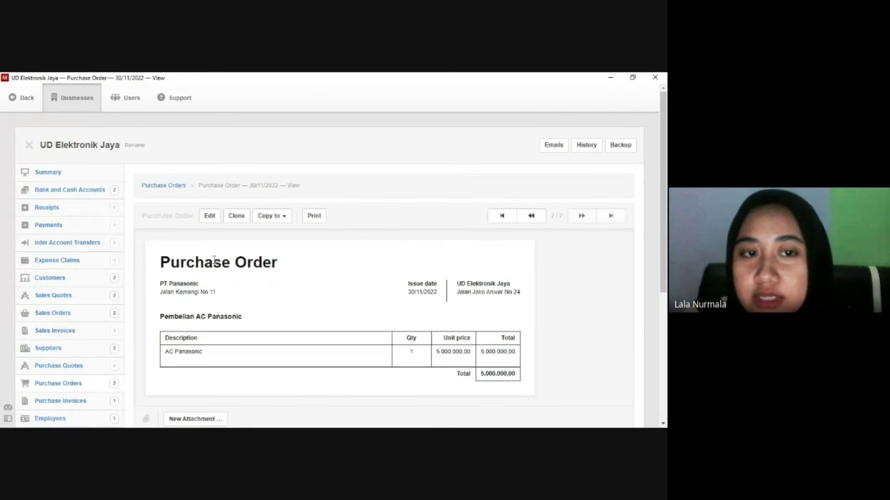
click(289, 218)
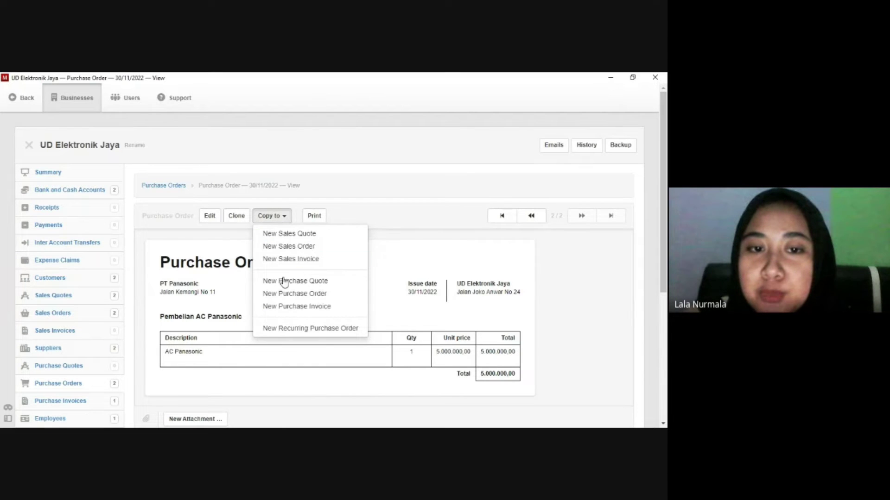
click(284, 309)
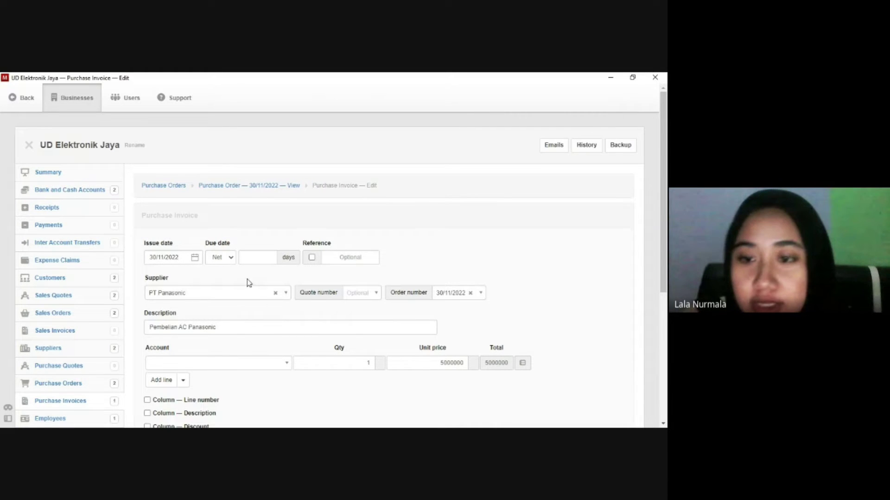
click(250, 257)
text(7)
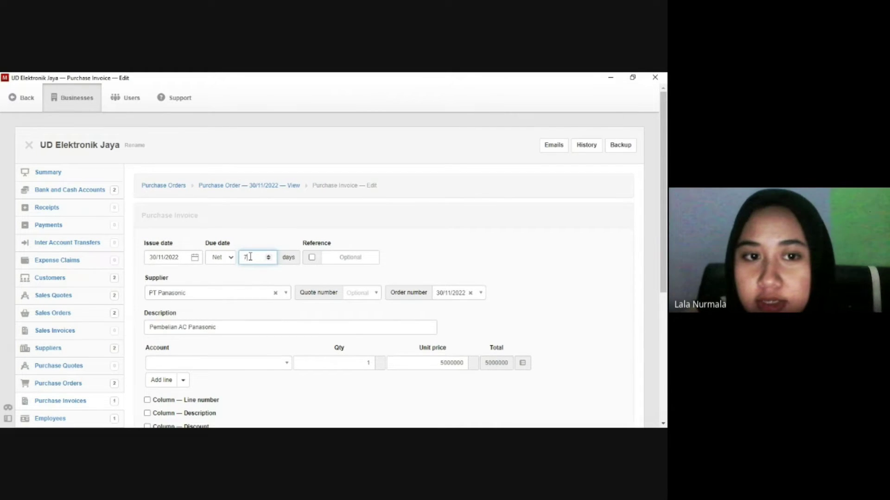
scroll(250, 257, down, 1)
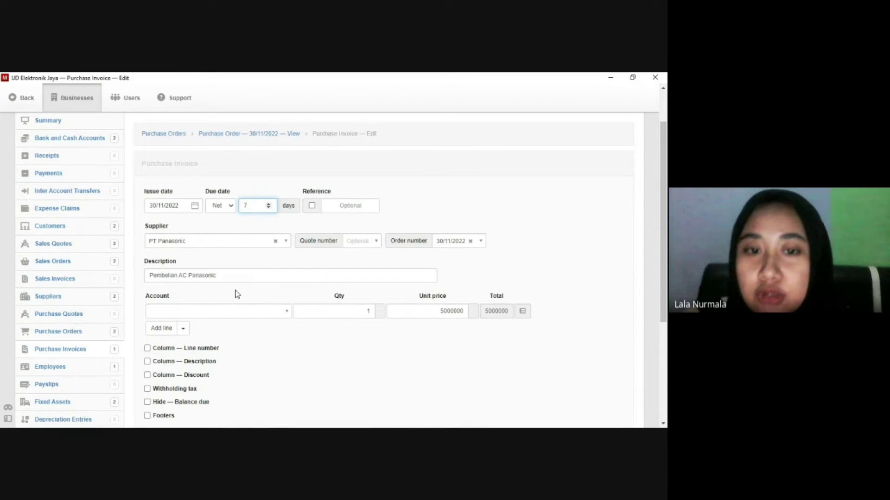
Charge the line to Fixed assets, at cost for the AC Panasonic asset, and save.
click(248, 311)
scroll(246, 300, down, 2)
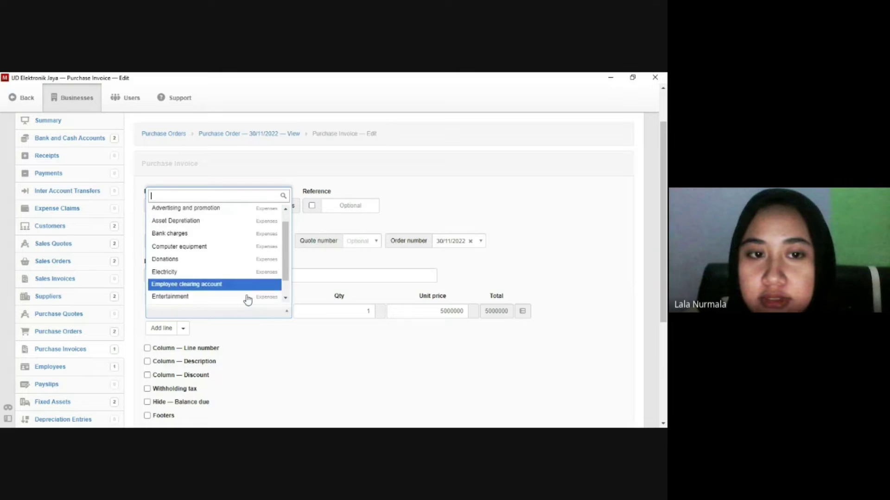
click(246, 283)
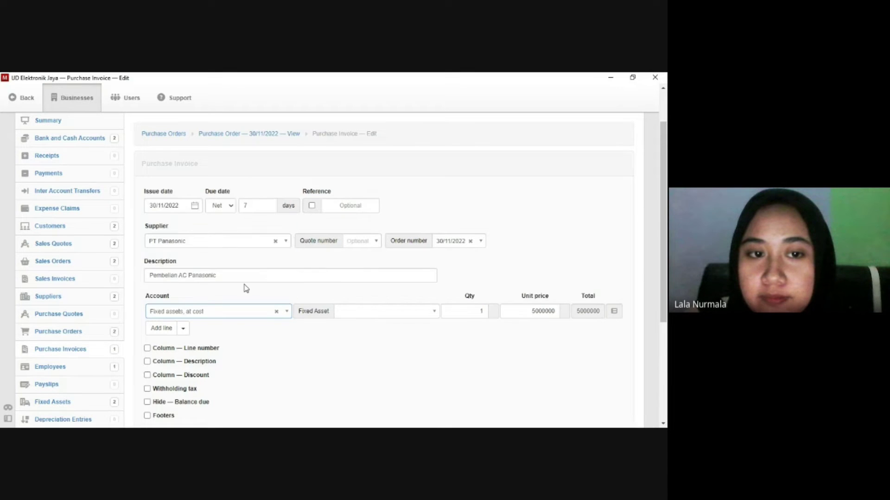
click(398, 313)
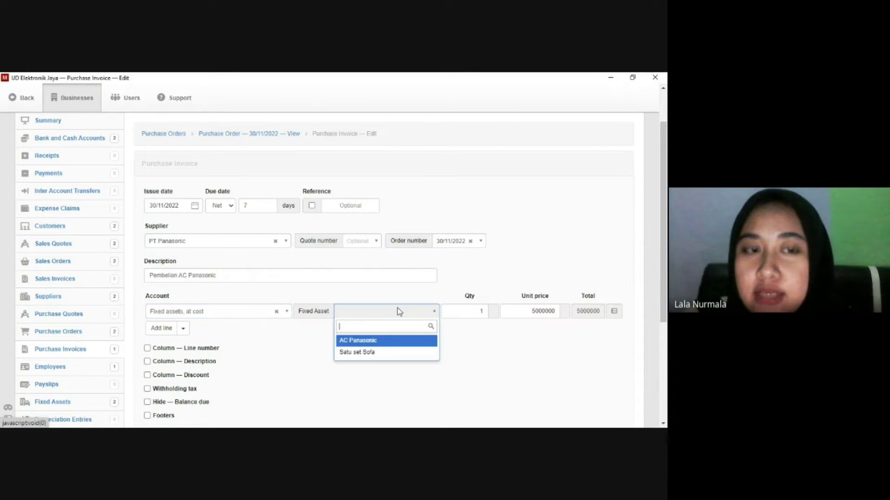
click(367, 341)
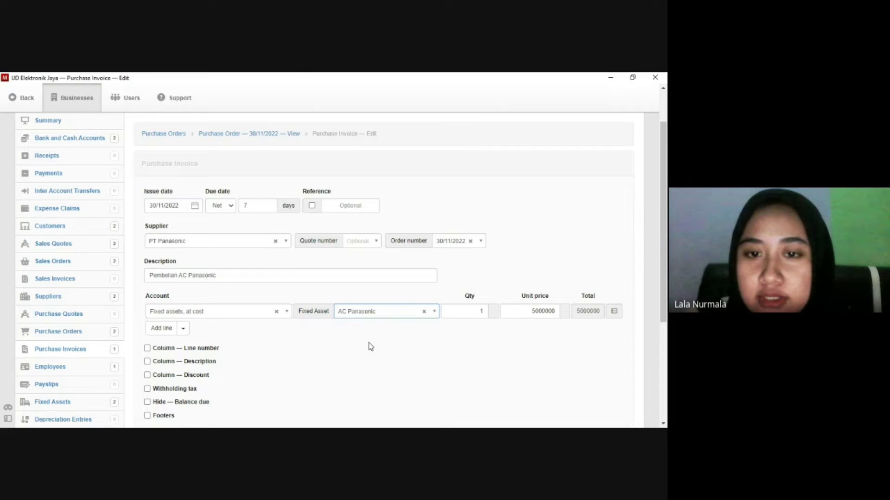
scroll(324, 344, down, 1)
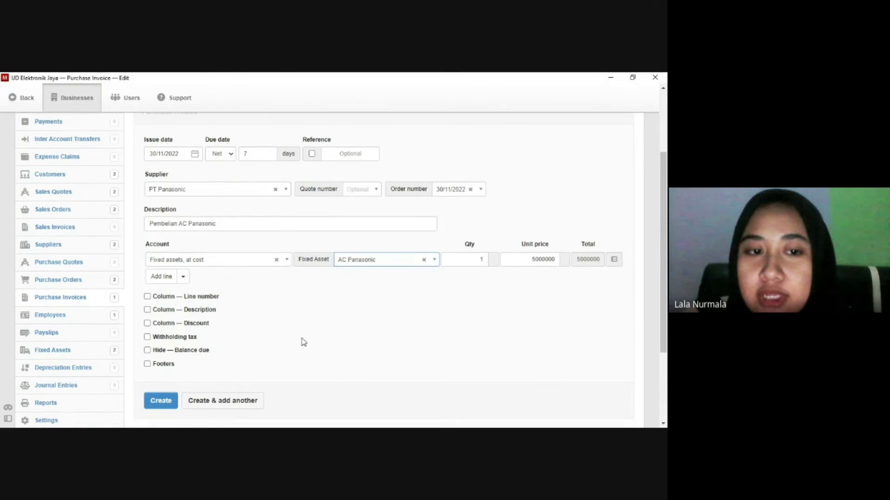
click(166, 401)
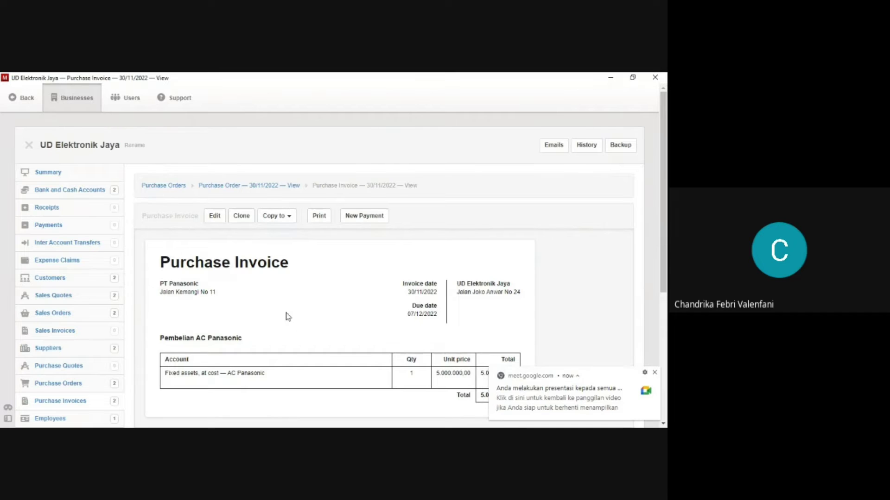
click(68, 315)
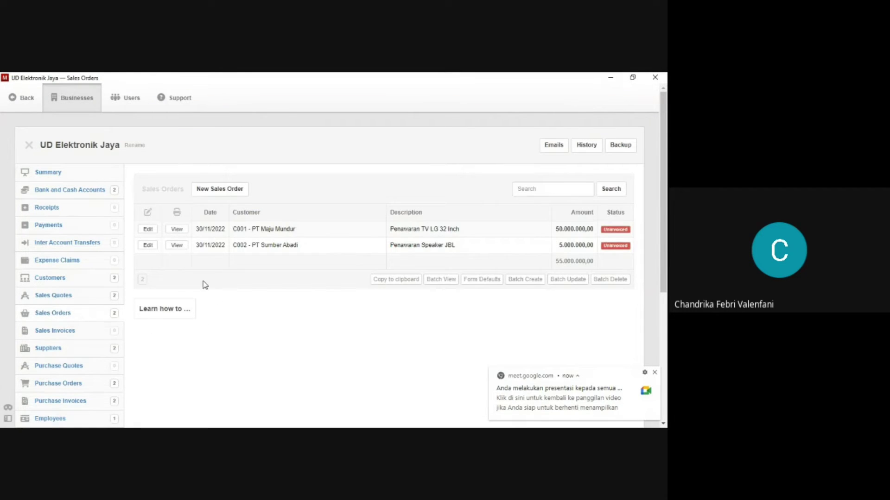
Turn PT Maju Mundur's sales order into a sales invoice due in 7 days.
click(181, 233)
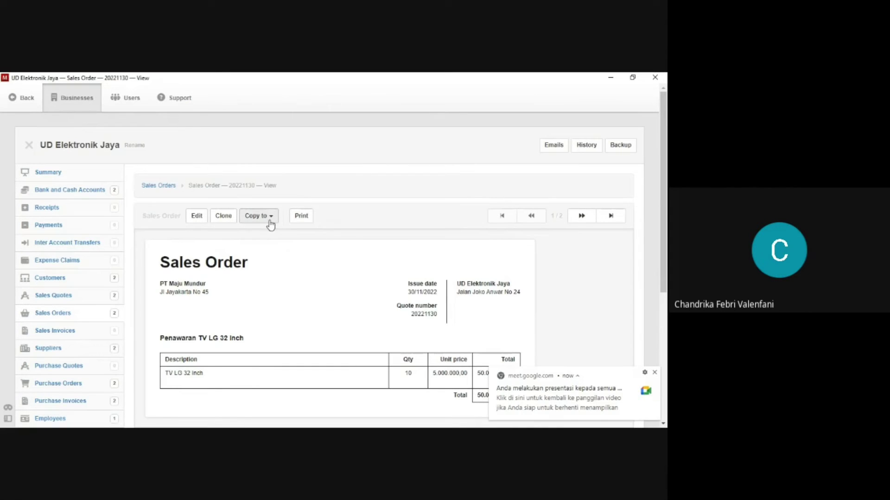
click(270, 216)
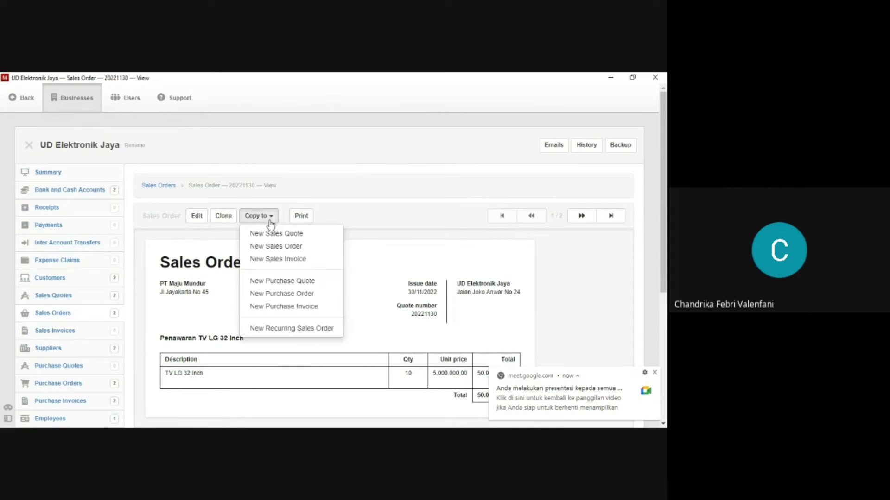
click(266, 263)
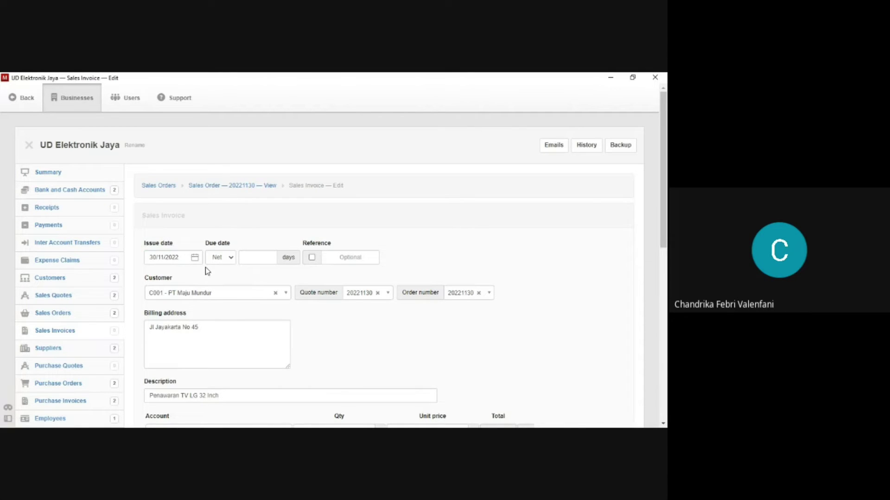
click(252, 259)
text(7)
scroll(257, 259, down, 3)
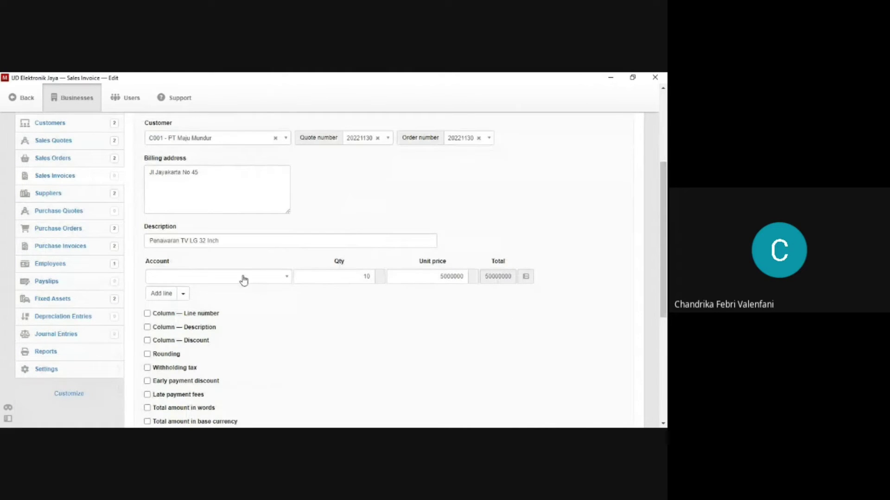
Post the 10 TV LG 32 Inch line to Sales and save the invoice.
click(276, 278)
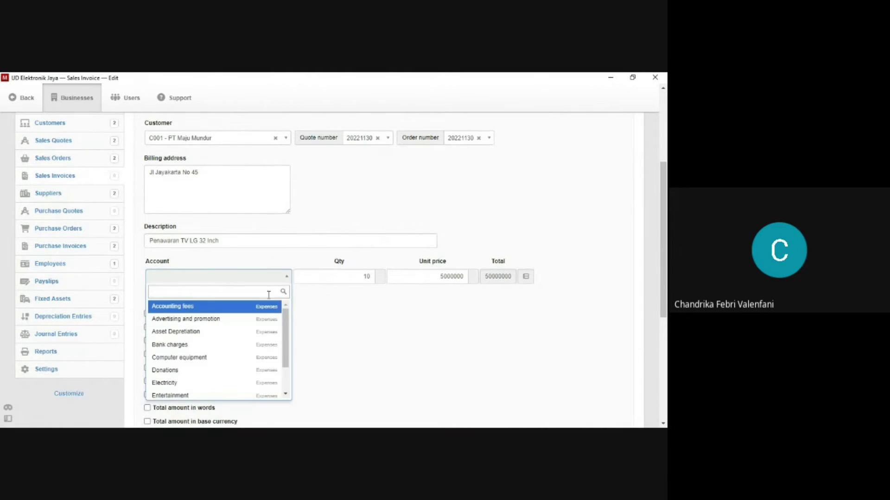
scroll(253, 336, down, 5)
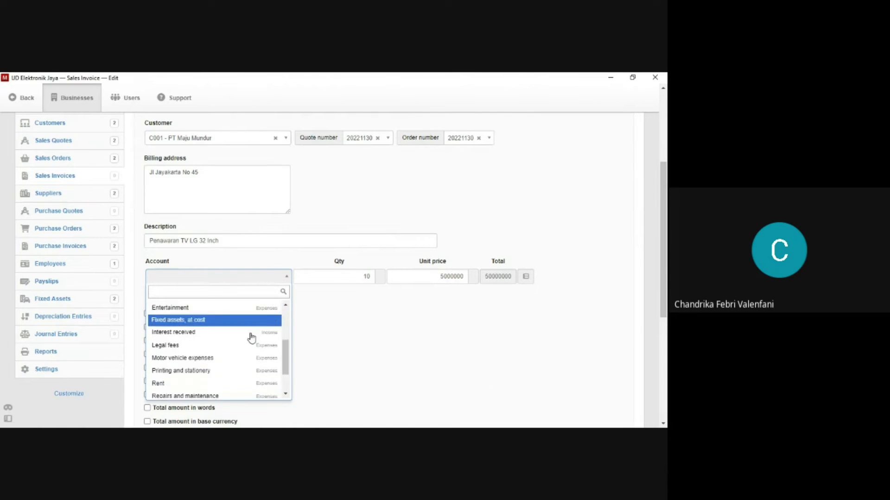
scroll(251, 337, down, 5)
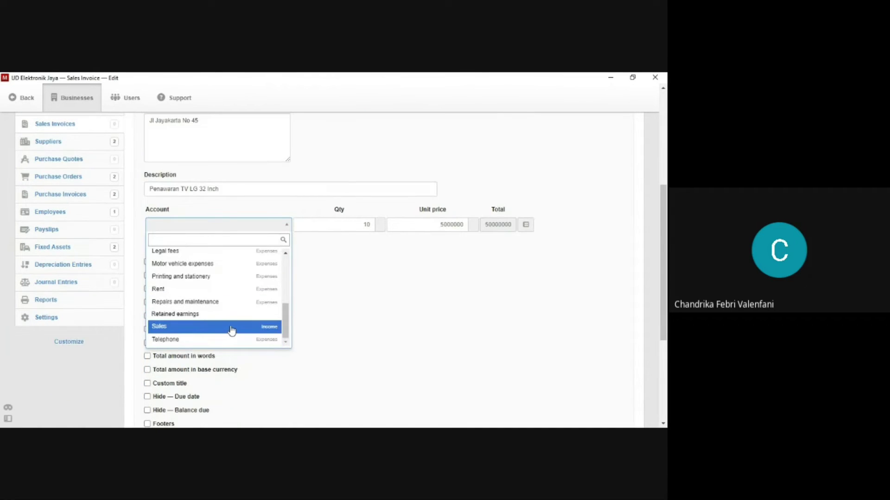
click(232, 328)
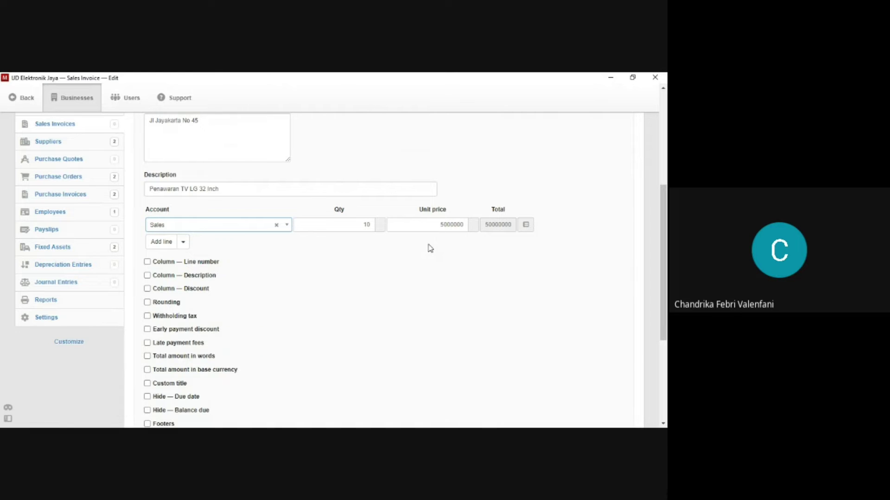
scroll(394, 250, down, 2)
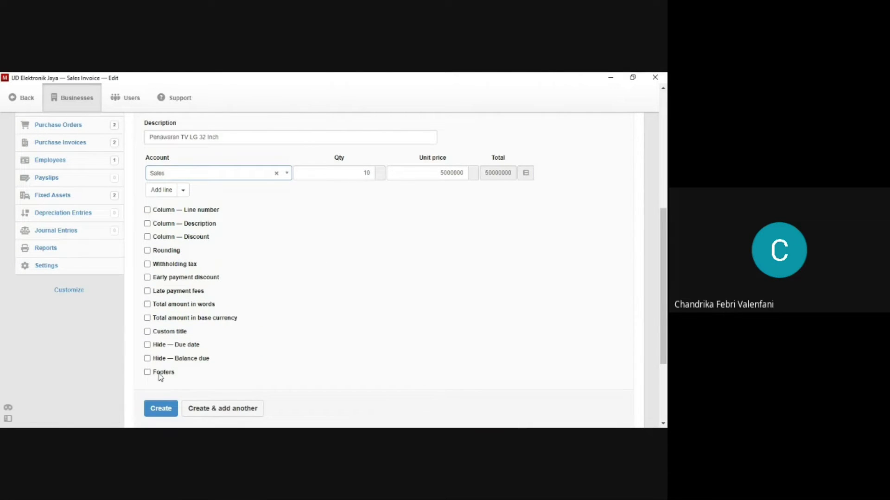
click(160, 409)
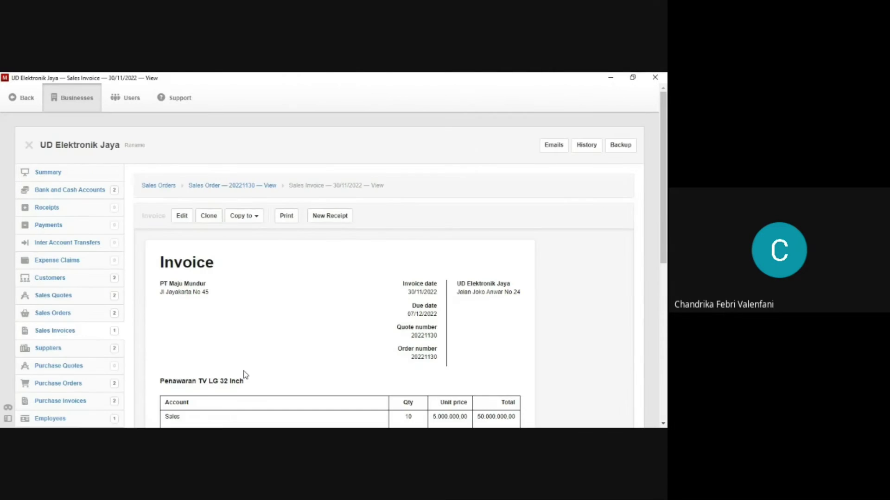
Review the saved 50.000.000,00 PT Maju Mundur invoice, then return to Sales Orders.
scroll(245, 403, down, 2)
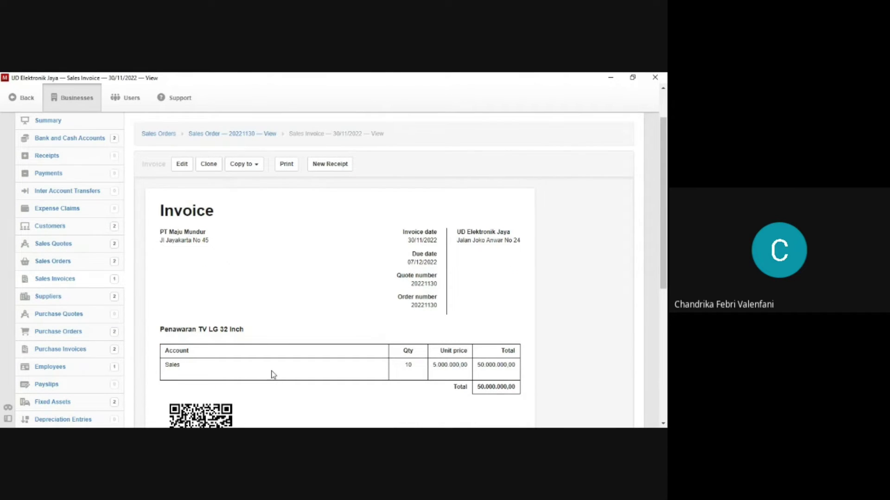
scroll(274, 374, down, 2)
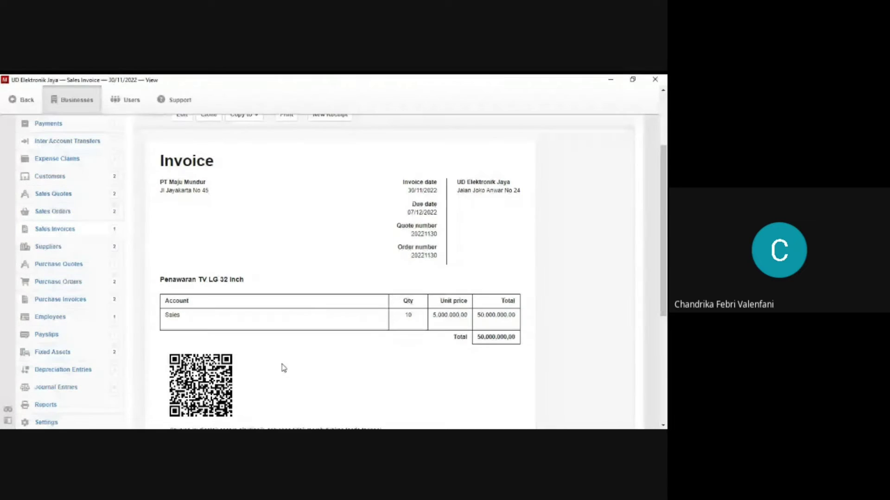
scroll(277, 360, down, 2)
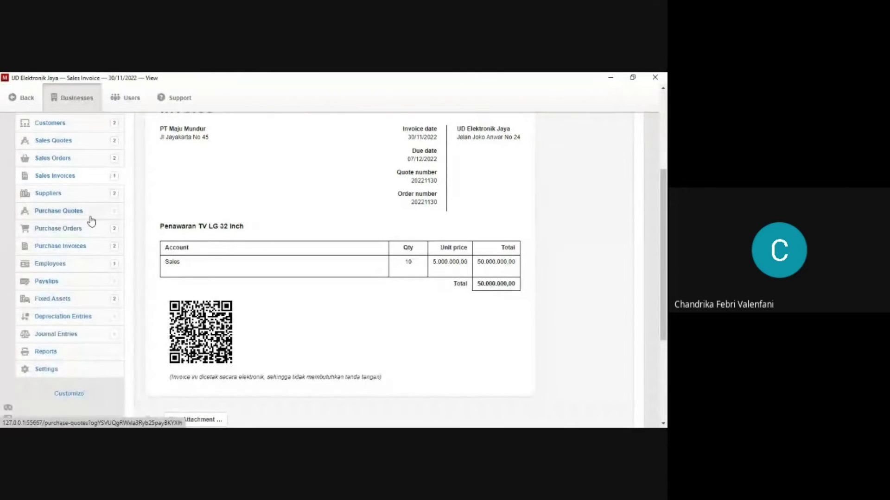
scroll(90, 221, up, 2)
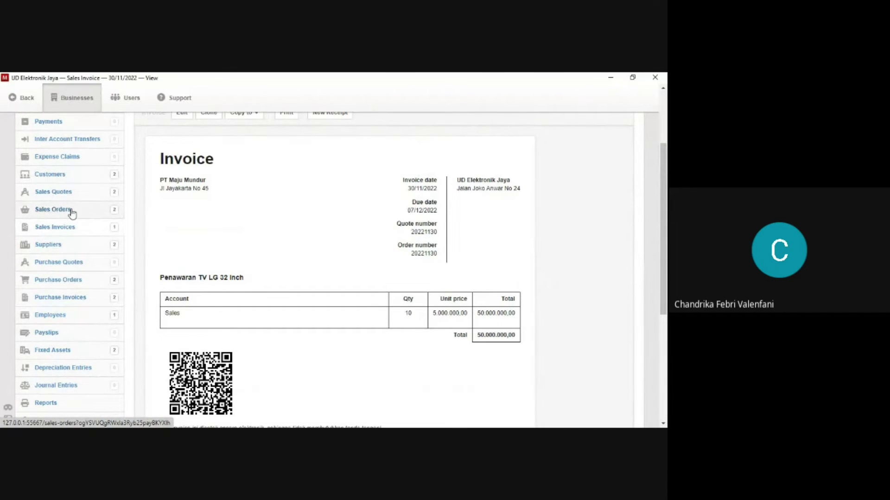
click(76, 212)
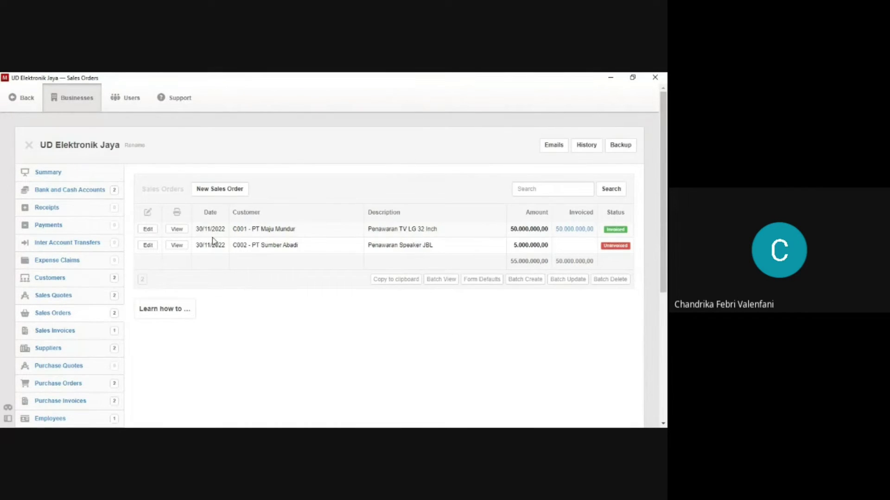
Turn PT Sumber Abadi's sales order into a sales invoice due in 7 days.
click(181, 250)
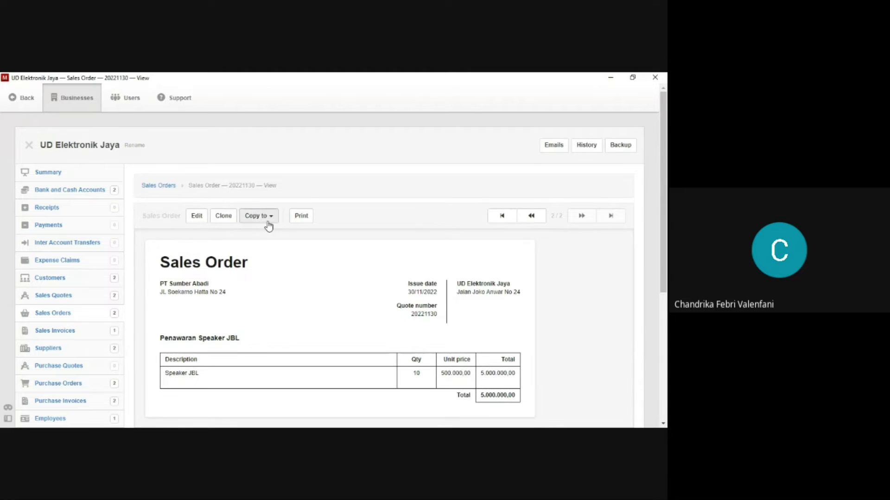
click(268, 221)
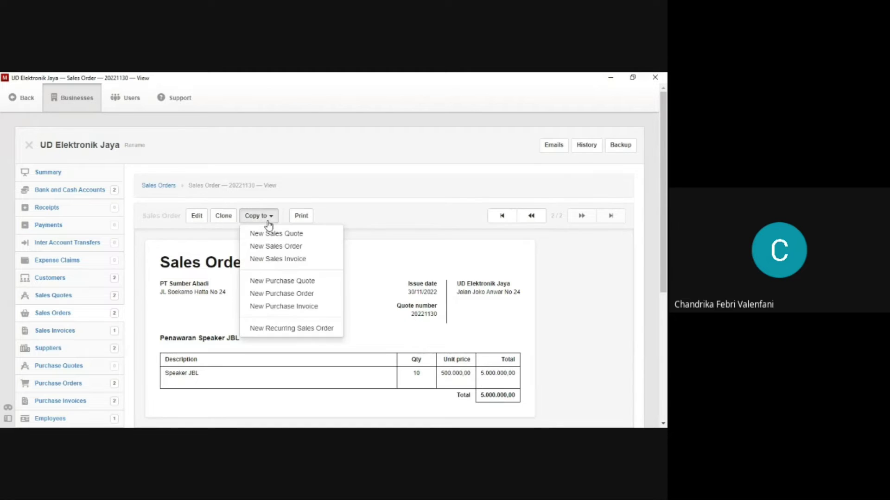
click(264, 260)
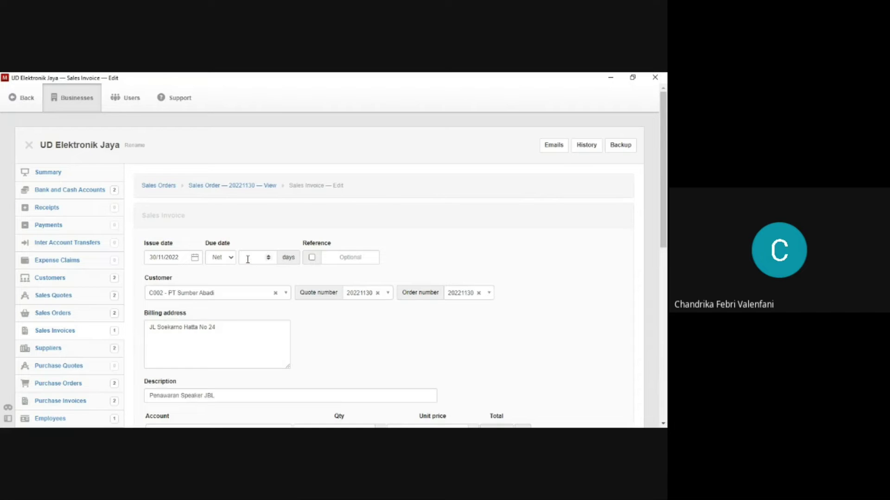
click(248, 259)
scroll(259, 271, down, 5)
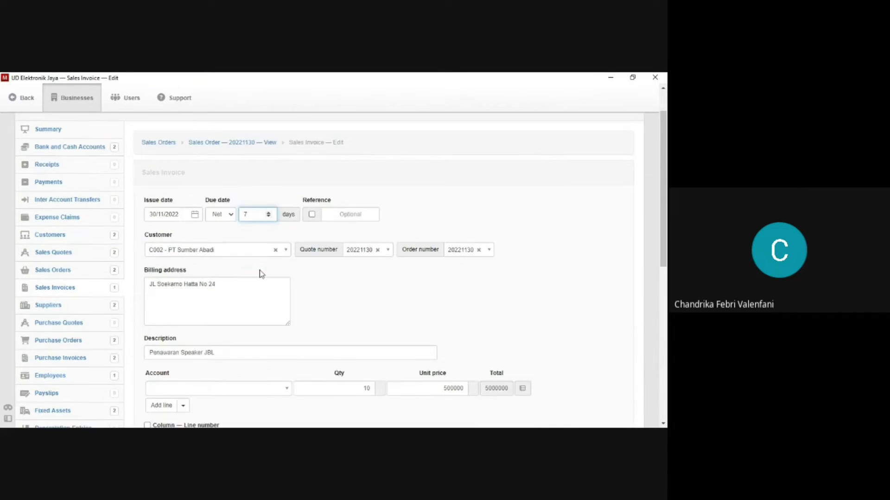
Book the 5.000.000,00 Speaker JBL line to Sales and save the invoice.
click(267, 328)
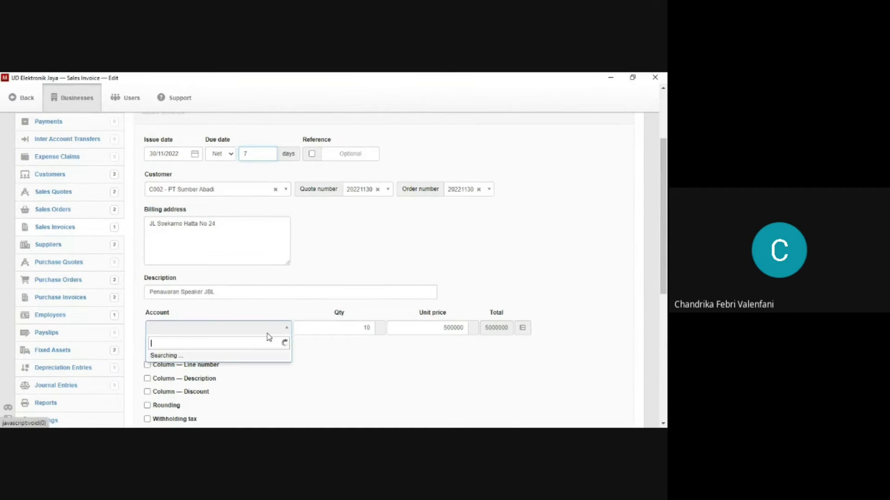
scroll(260, 311, down, 5)
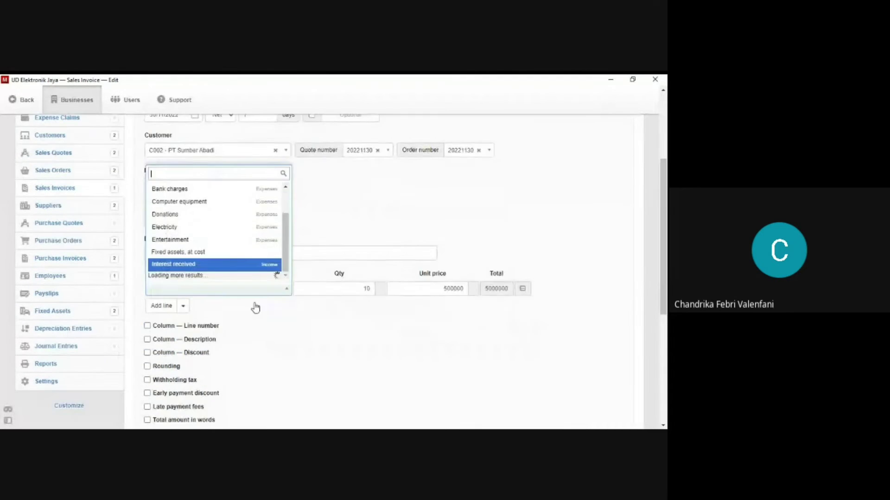
scroll(241, 196, down, 4)
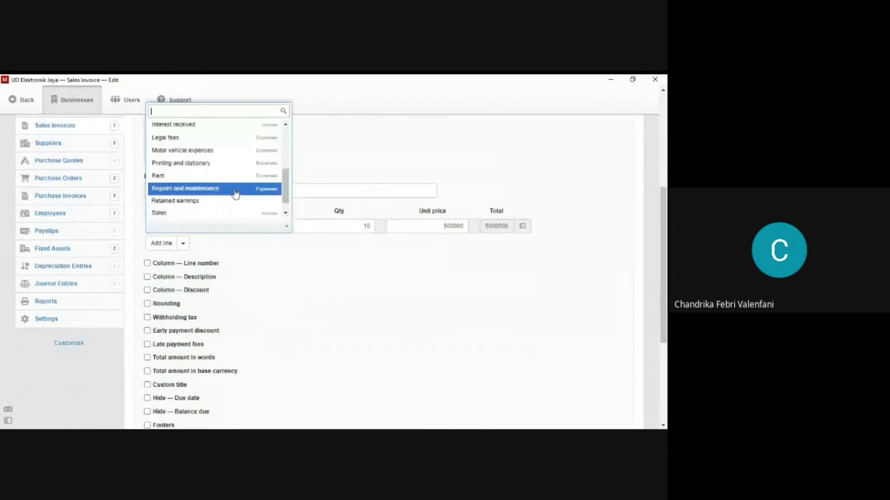
click(233, 199)
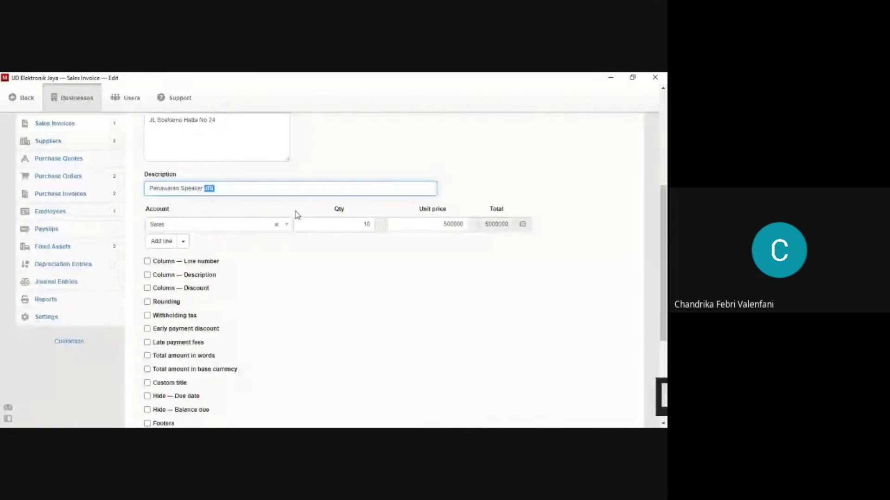
scroll(298, 215, up, 2)
scroll(301, 218, down, 3)
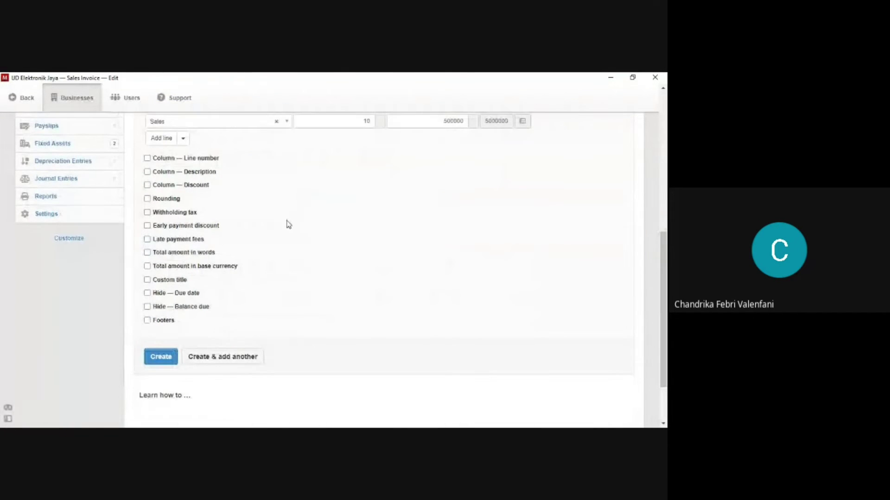
click(168, 356)
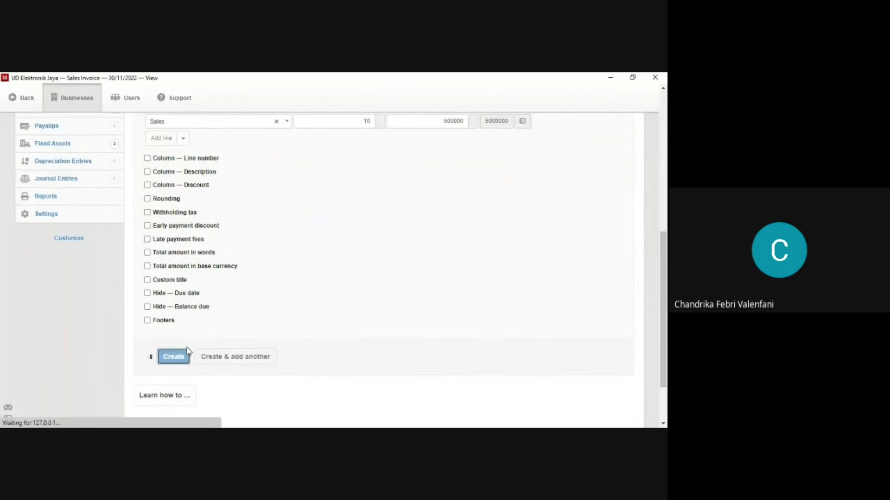
scroll(306, 320, down, 2)
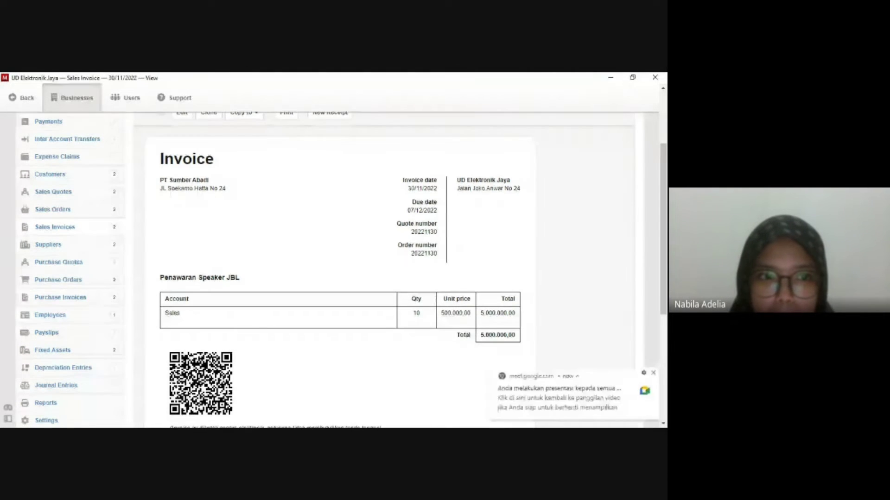
Start a new receipt from PT Maju Mundur's 50000000 sales invoice.
click(85, 232)
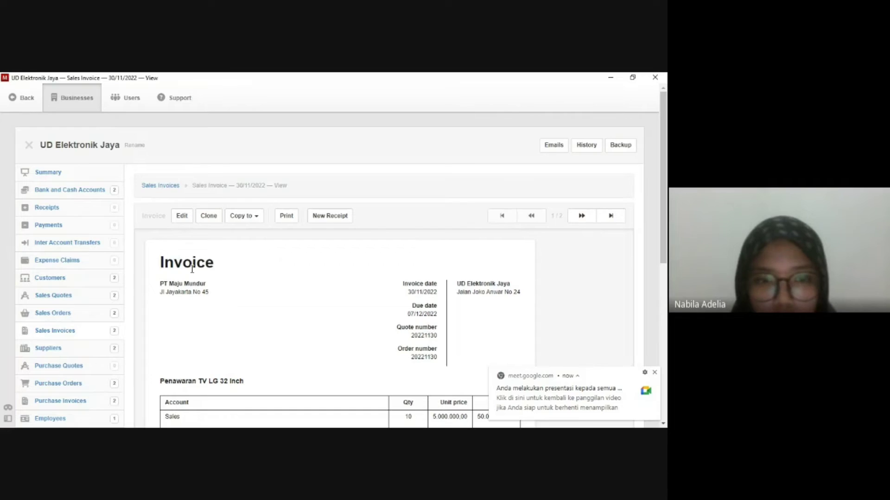
click(315, 222)
scroll(251, 228, down, 1)
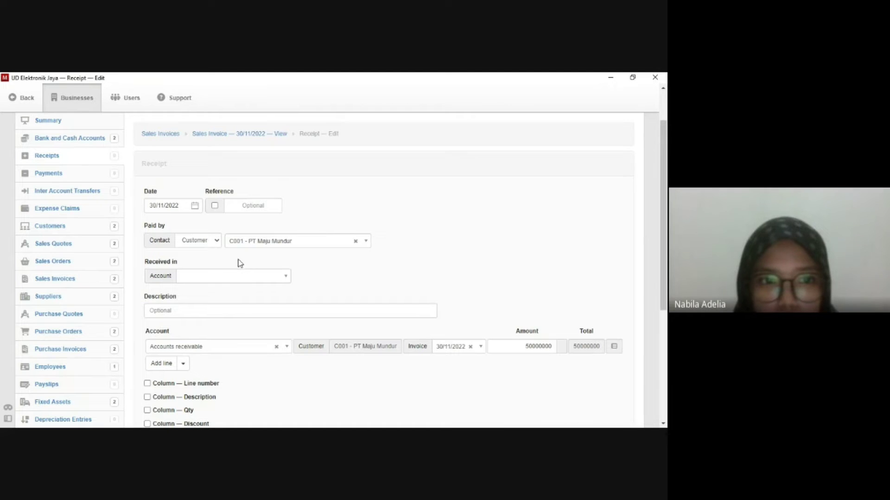
Date the receipt 29/11/2022 and receive it into Bank BCA.
click(176, 211)
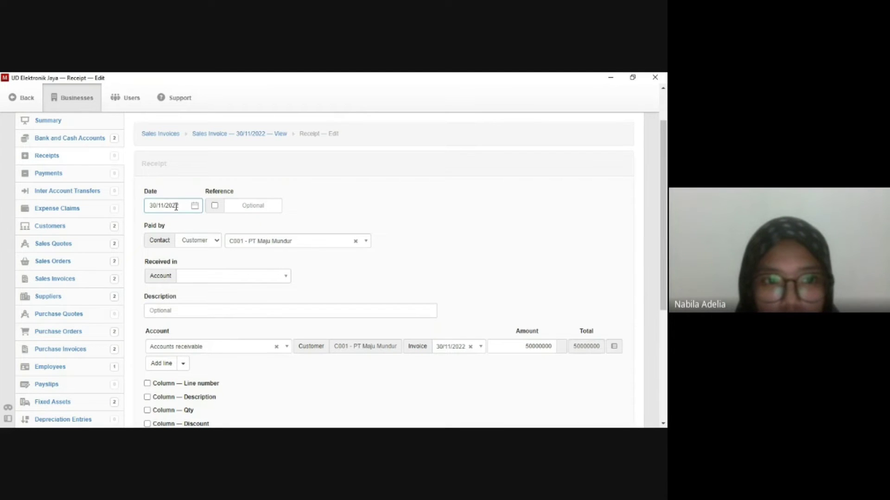
click(176, 207)
click(191, 319)
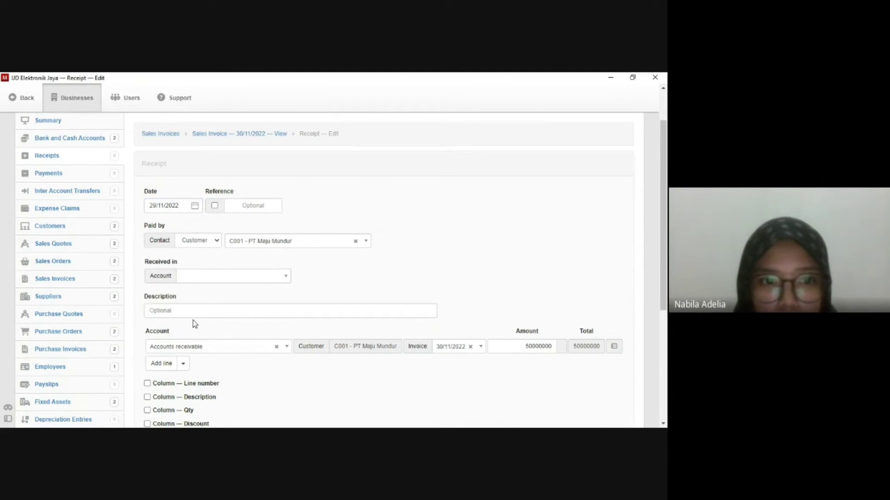
click(224, 281)
click(224, 280)
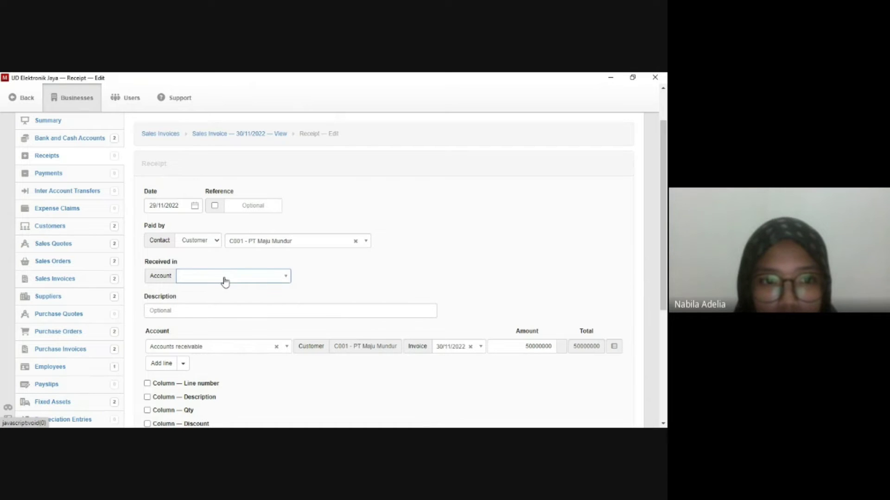
click(224, 280)
click(213, 306)
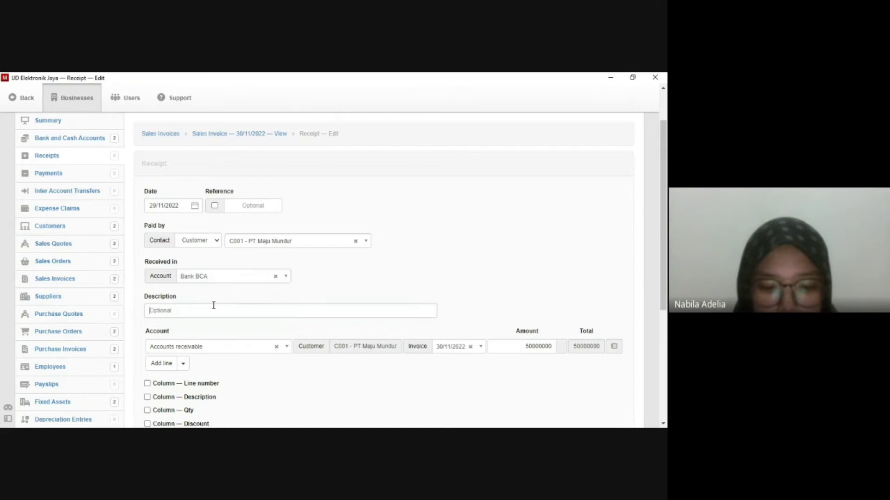
Describe the receipt as 'Pembayaran TV LG 32 Inch' and save it.
click(213, 307)
scroll(211, 310, down, 1)
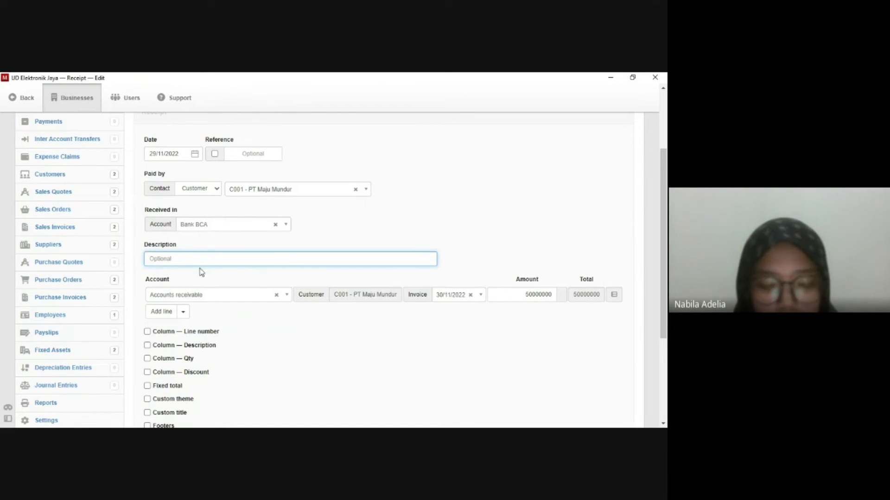
text(Pem)
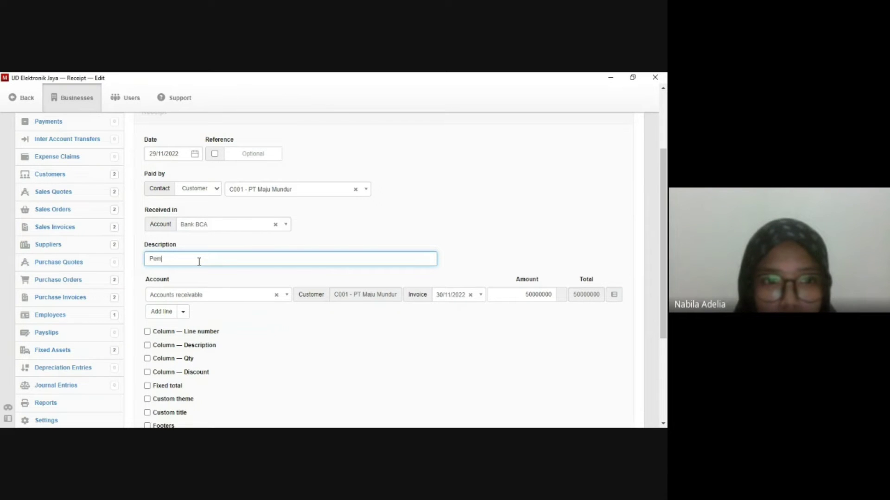
text(bayaran )
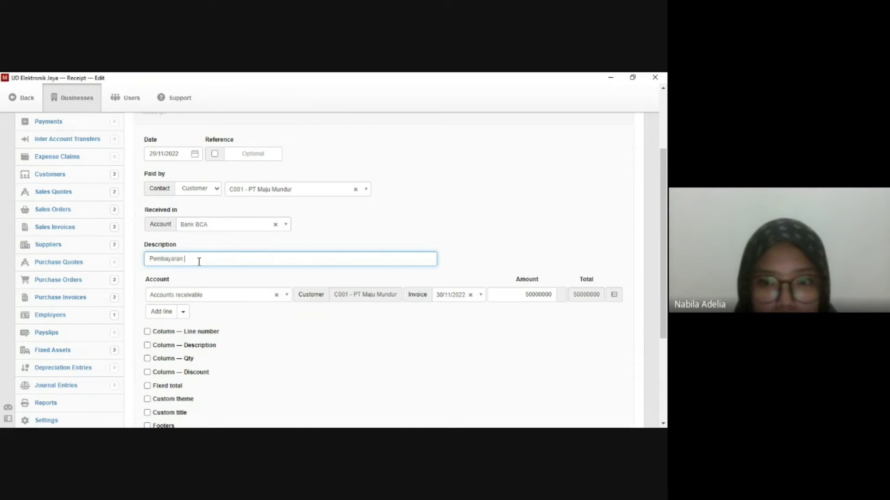
text(TV LG 32 I)
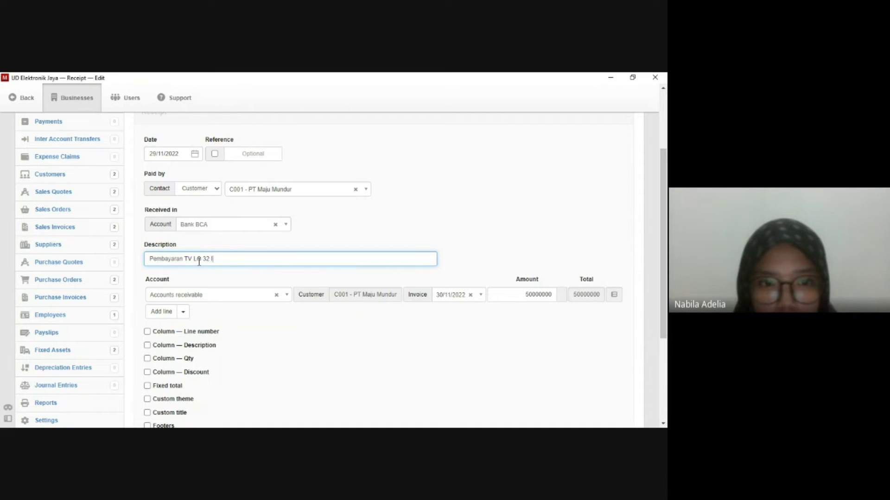
text(nch)
scroll(214, 262, down, 1)
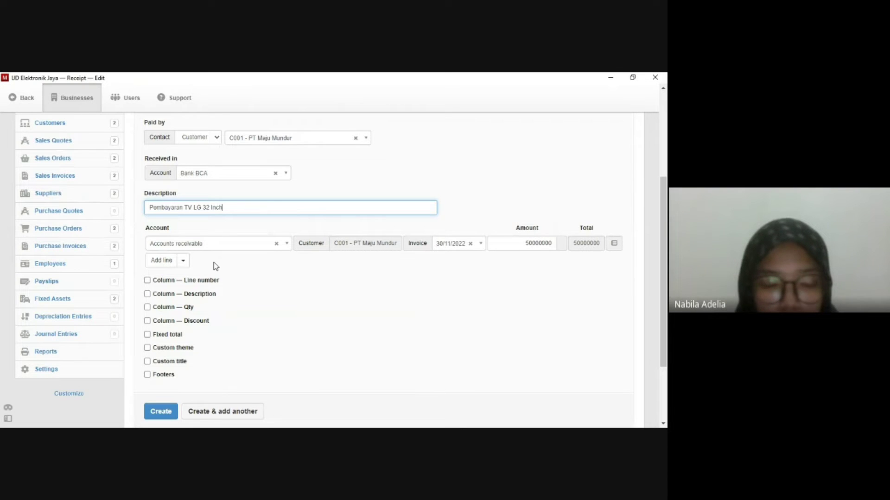
scroll(213, 263, down, 1)
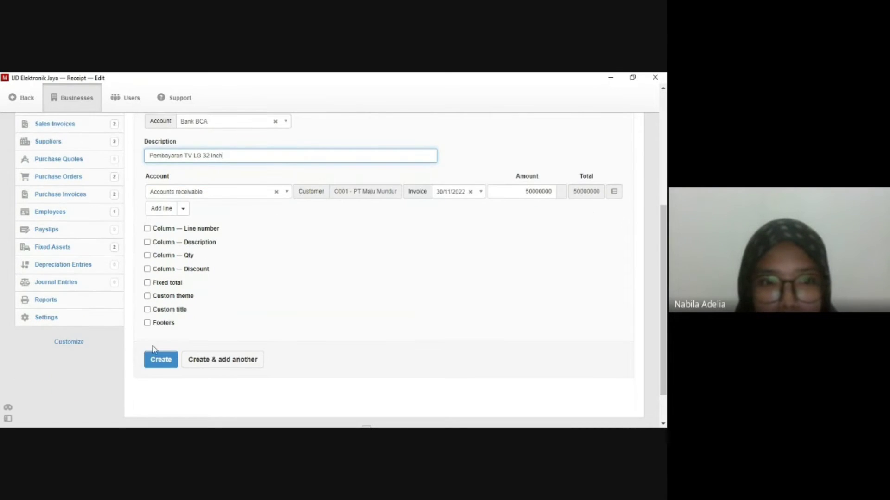
click(158, 359)
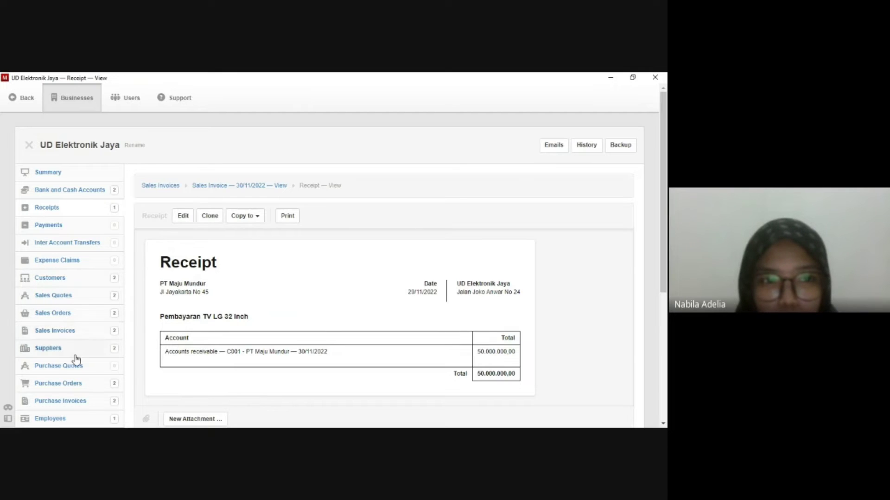
Start a new receipt from PT Sumber Abadi's Penawaran Speaker JBL sales invoice.
click(73, 331)
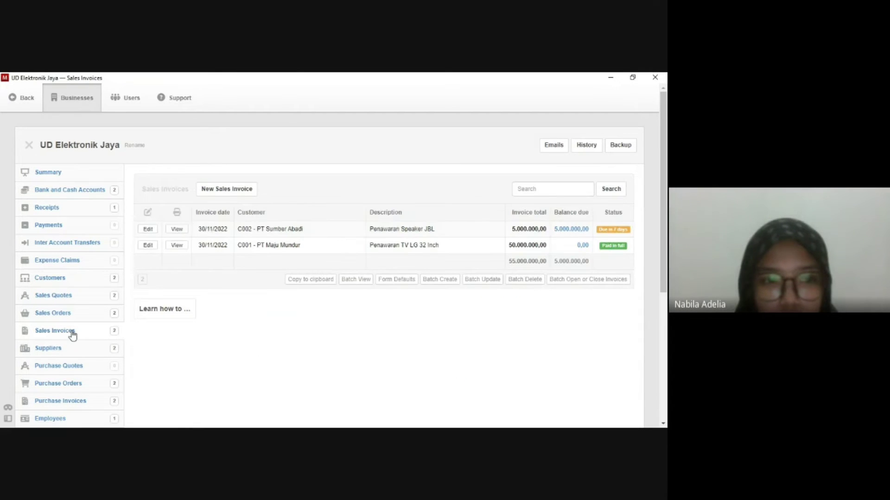
click(177, 231)
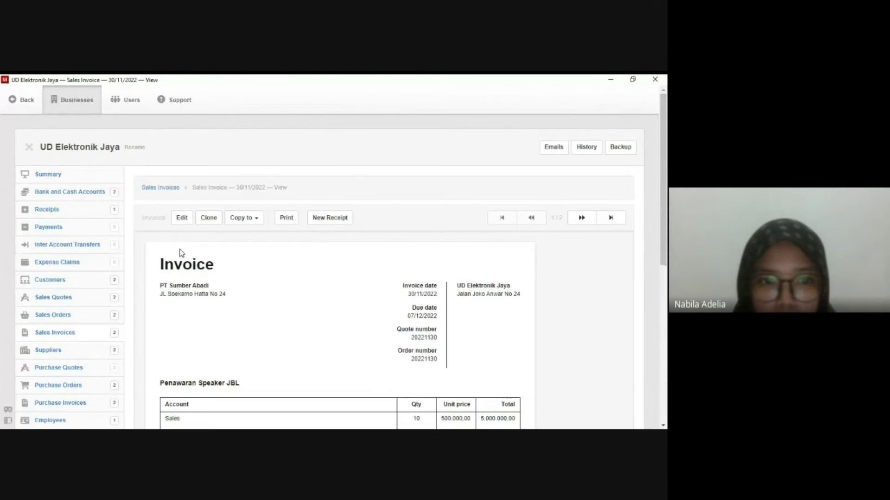
scroll(187, 268, down, 3)
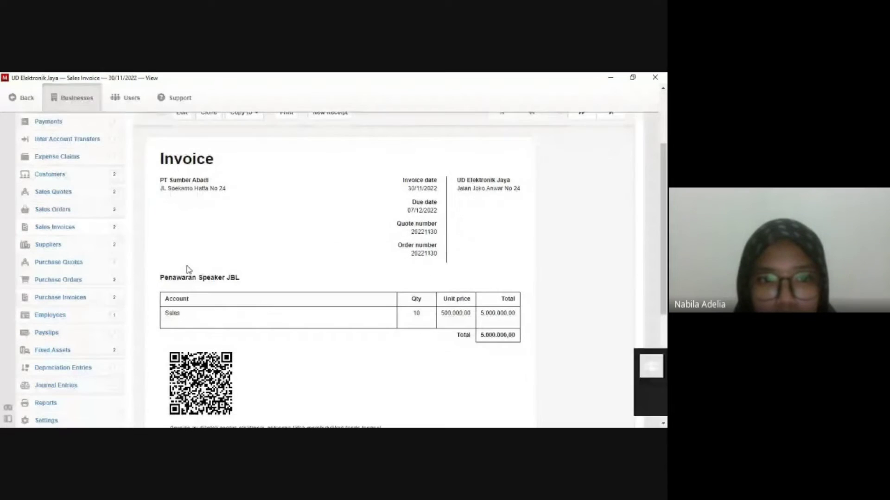
scroll(187, 267, up, 2)
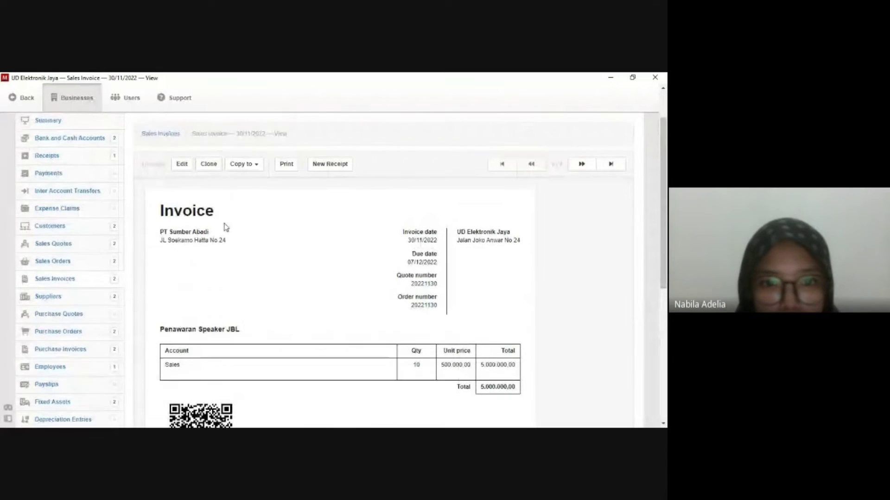
click(332, 171)
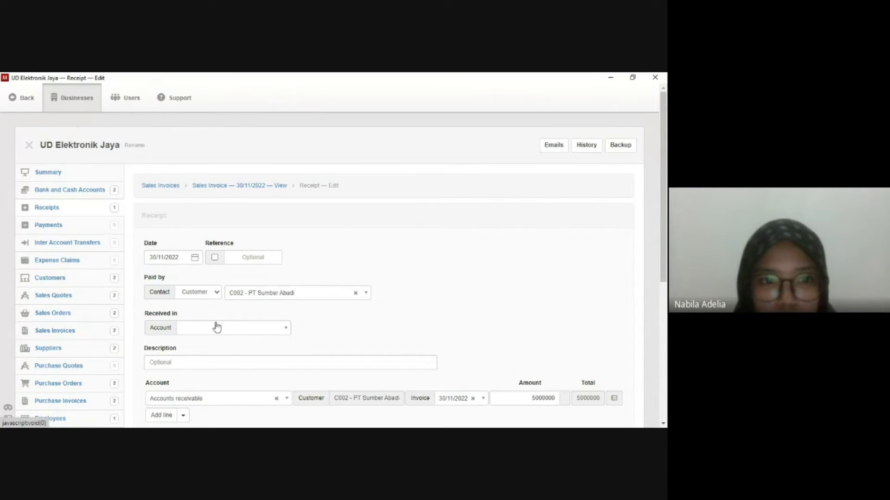
Save the receipt dated 29/11/2022 into Bank BCA, described 'Pembayaran Speaker JBL'.
click(171, 257)
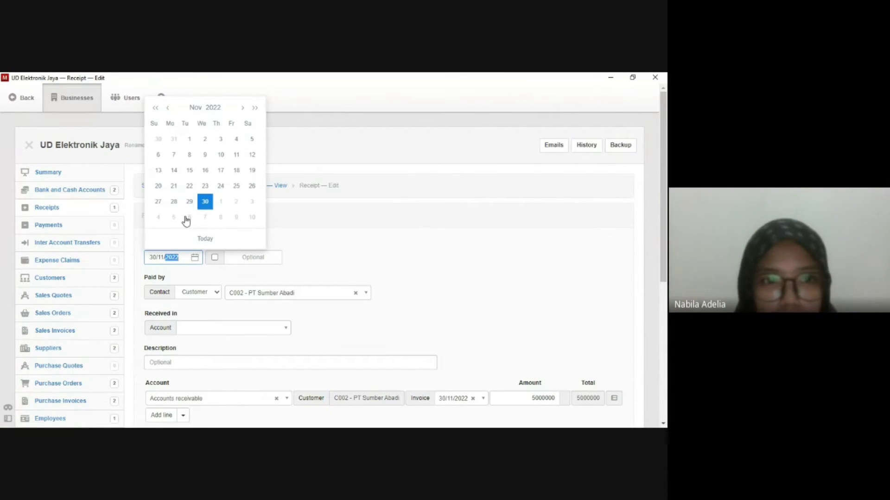
click(189, 202)
scroll(188, 260, down, 1)
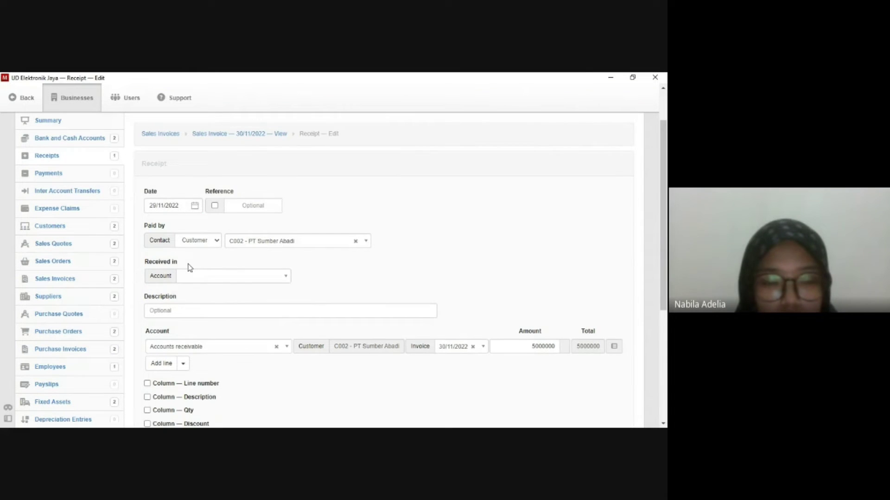
click(217, 277)
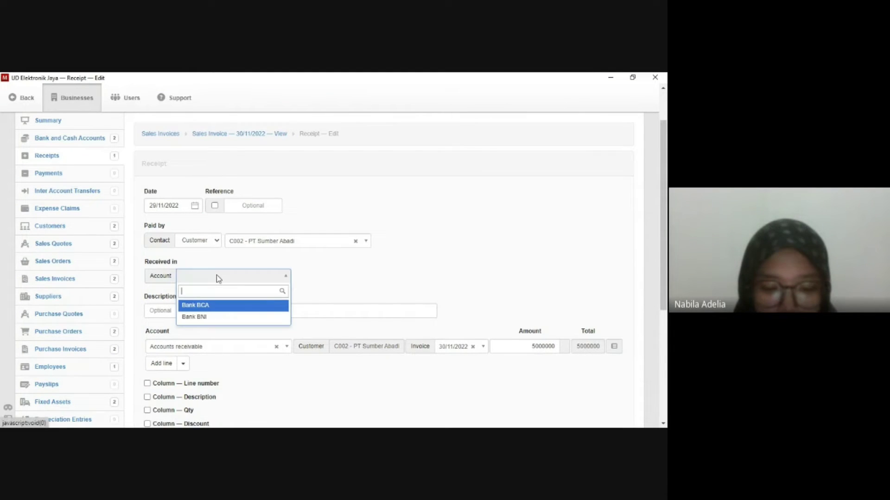
click(213, 306)
scroll(222, 287, down, 1)
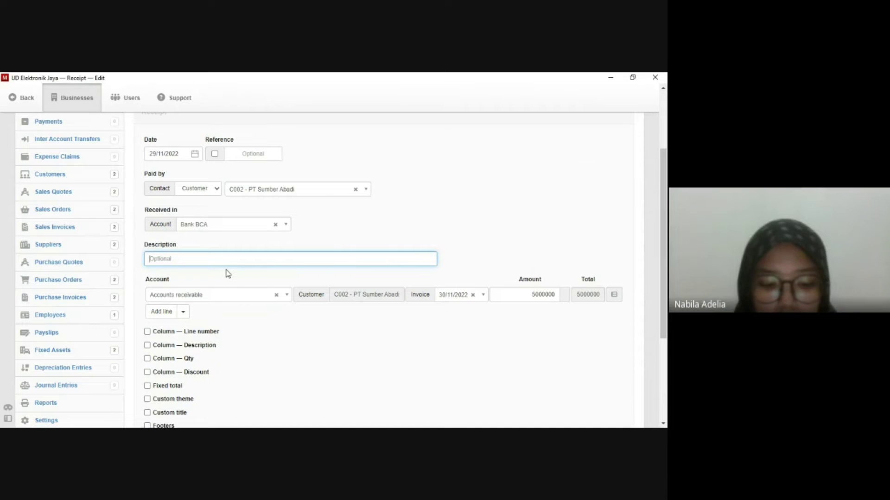
text(P)
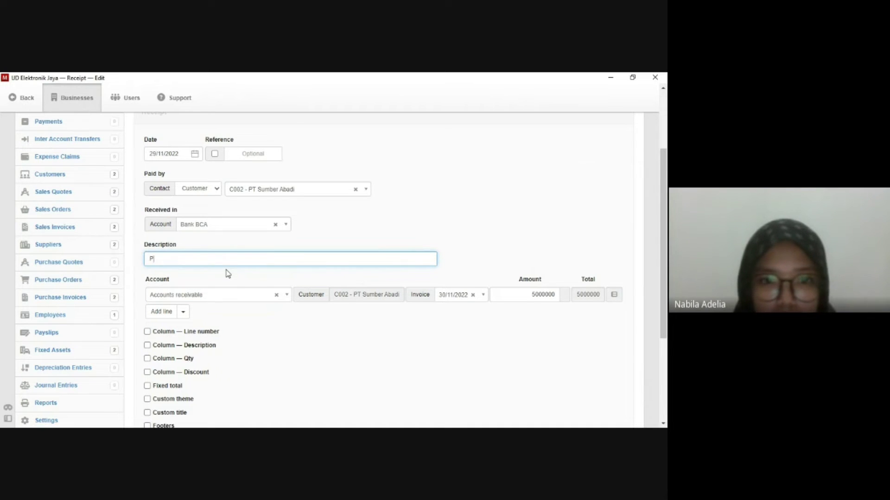
text(embayaran Speaker J)
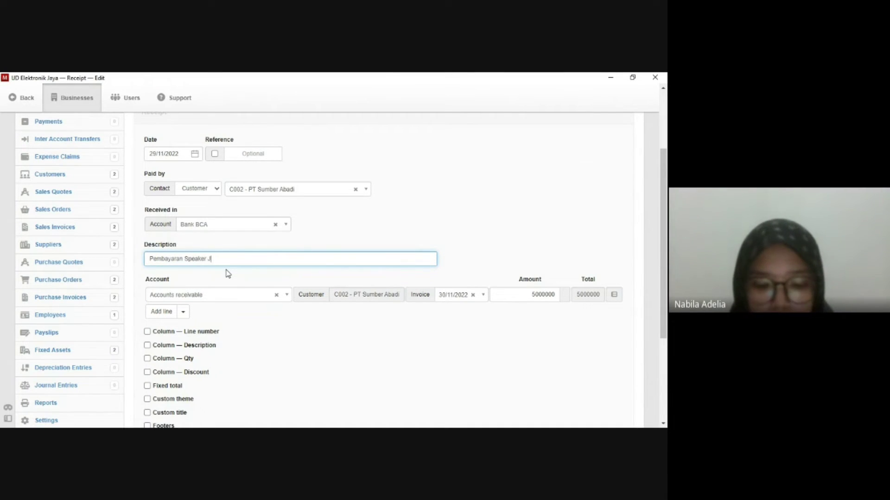
text(BL)
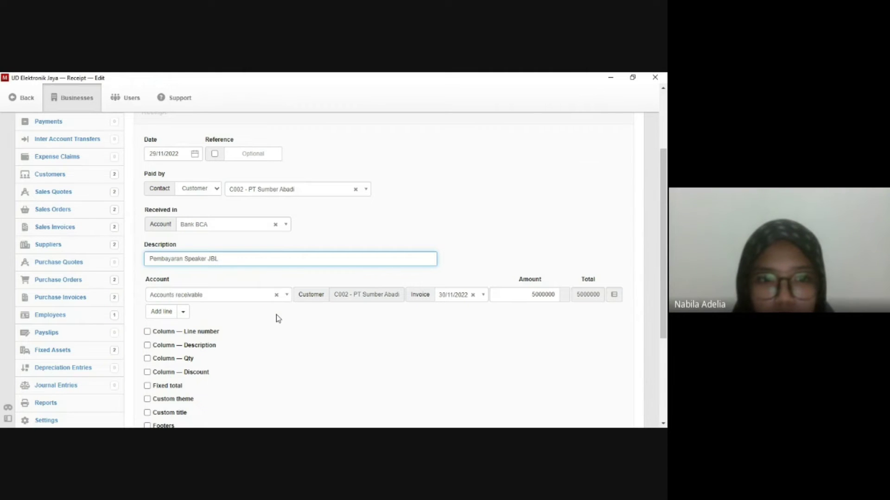
scroll(277, 318, down, 1)
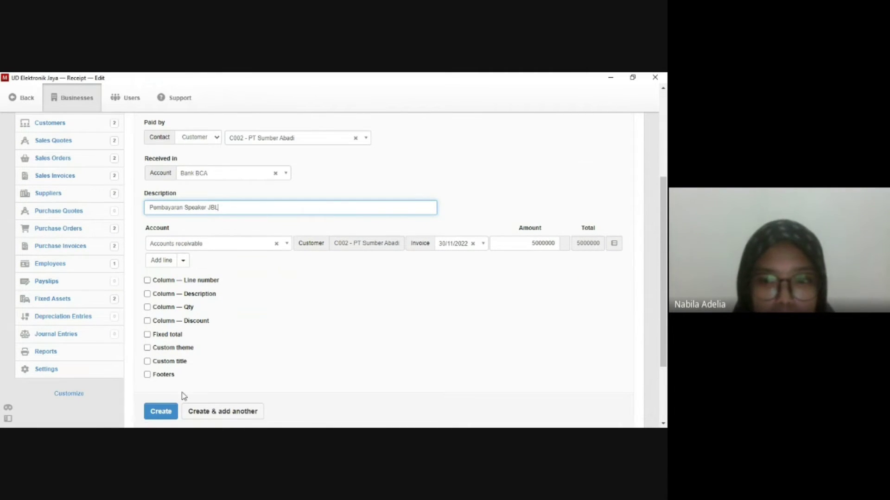
click(161, 411)
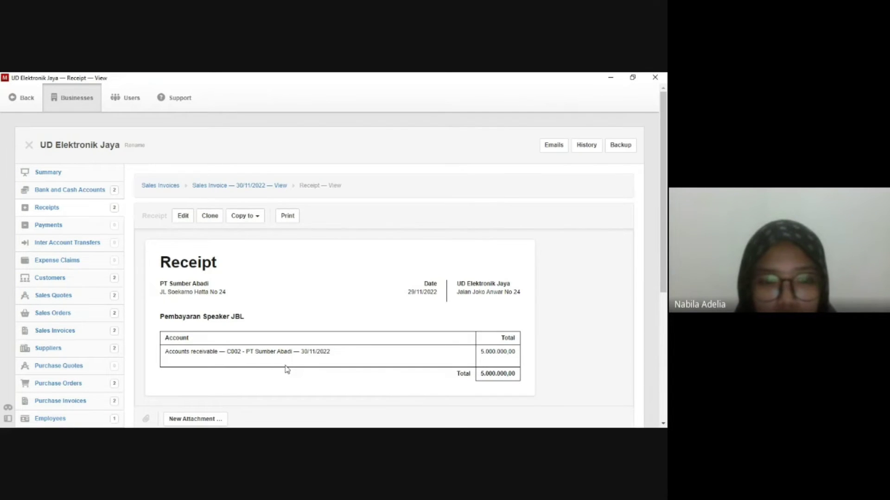
Go to the Employees list and open a blank New Employee form.
scroll(287, 369, down, 1)
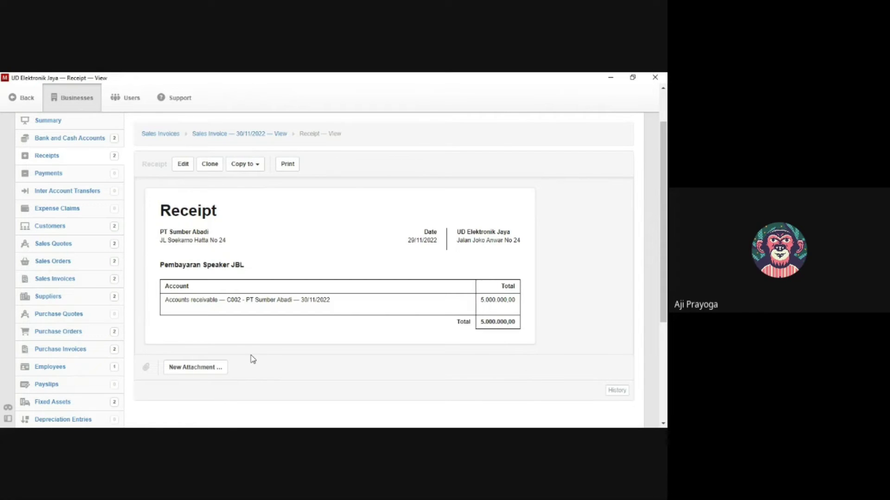
click(83, 371)
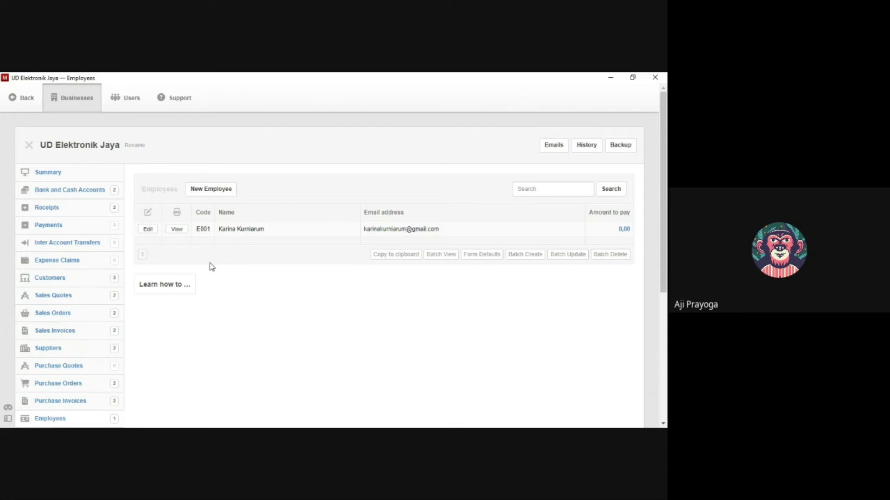
click(212, 198)
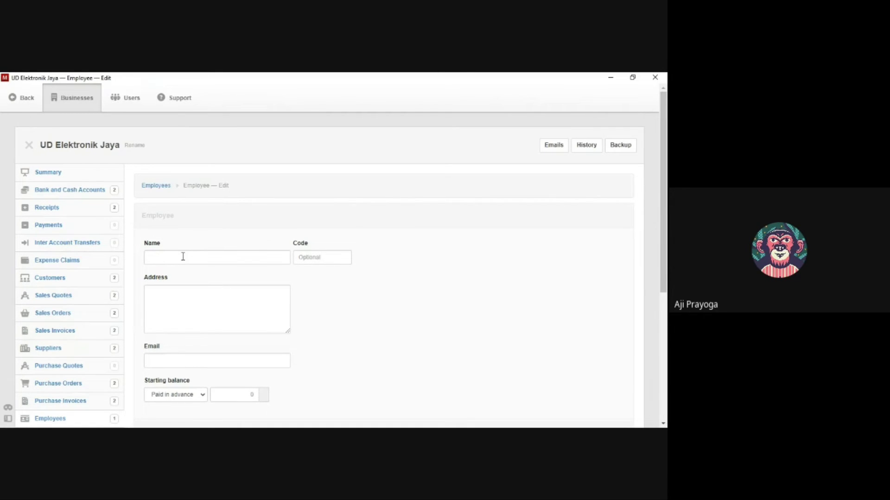
Fill in the employee's name, employee code and street address, correcting a typo in the address.
click(183, 256)
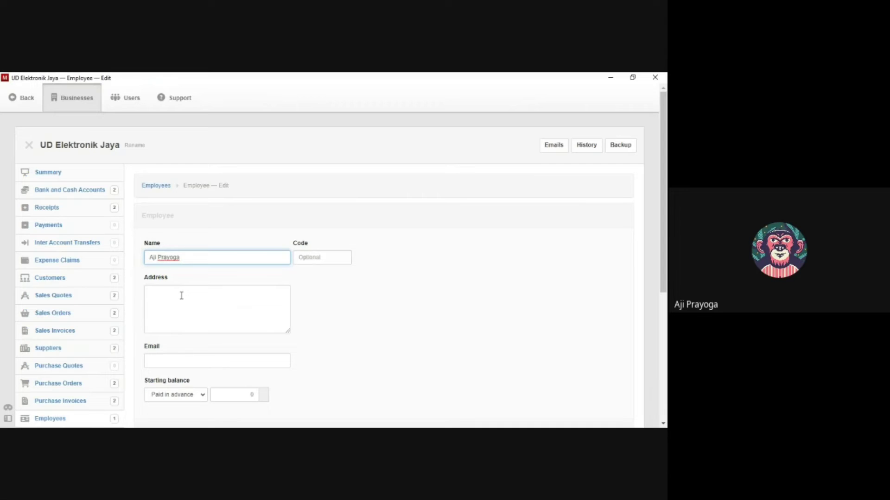
click(302, 259)
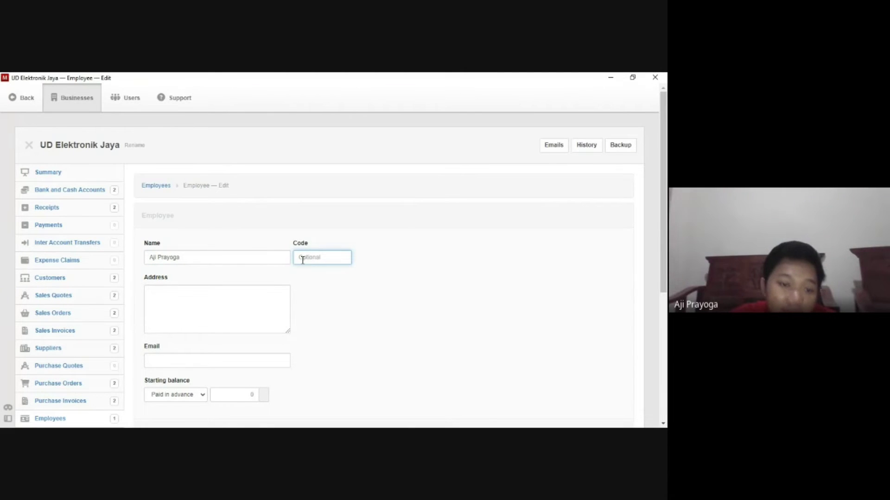
text(36)
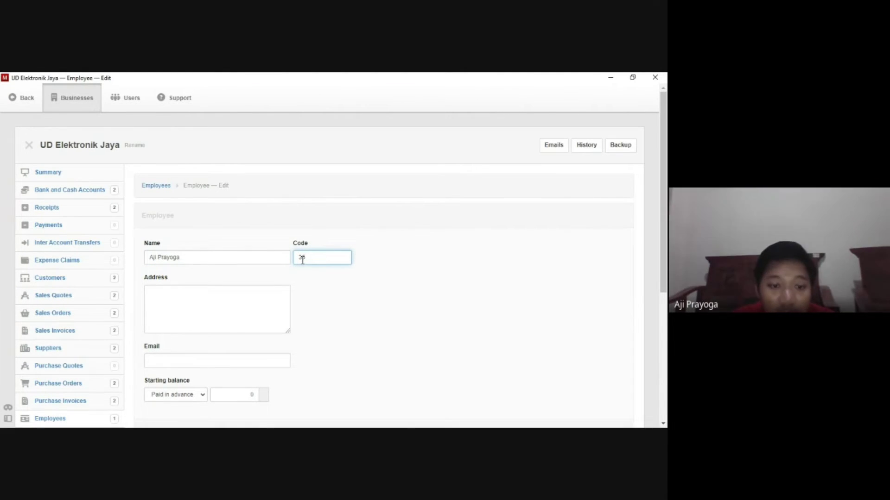
text(07262)
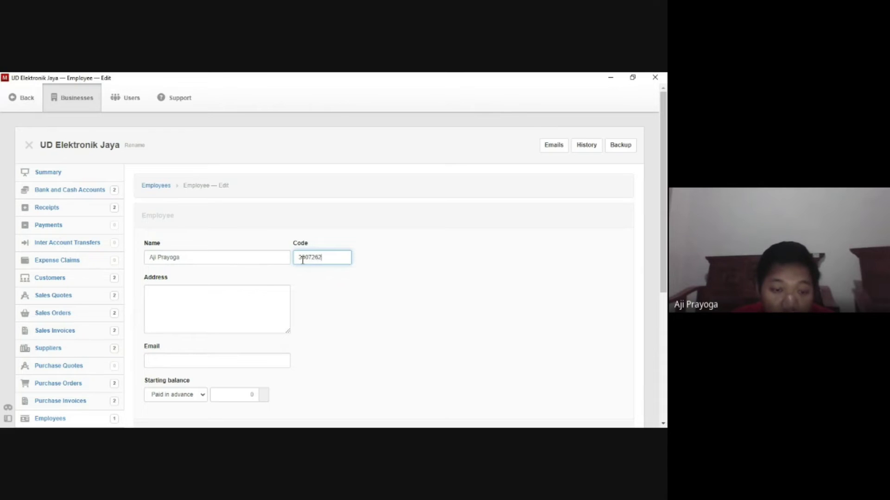
click(252, 295)
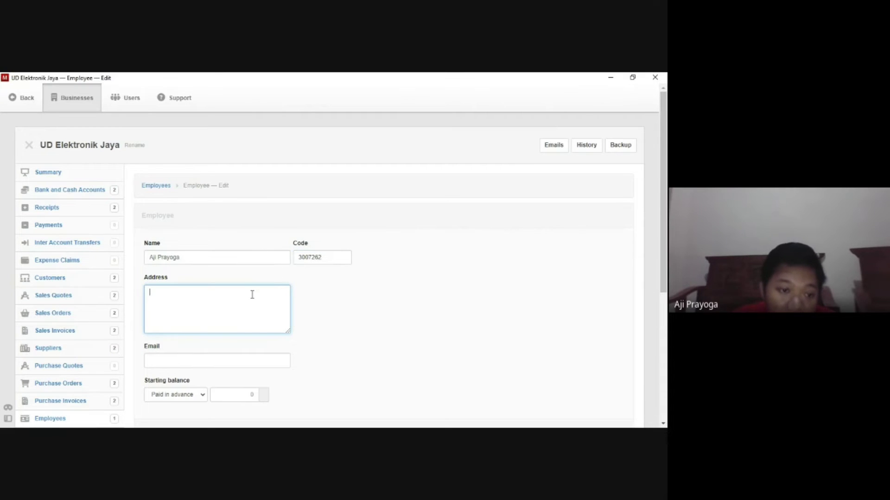
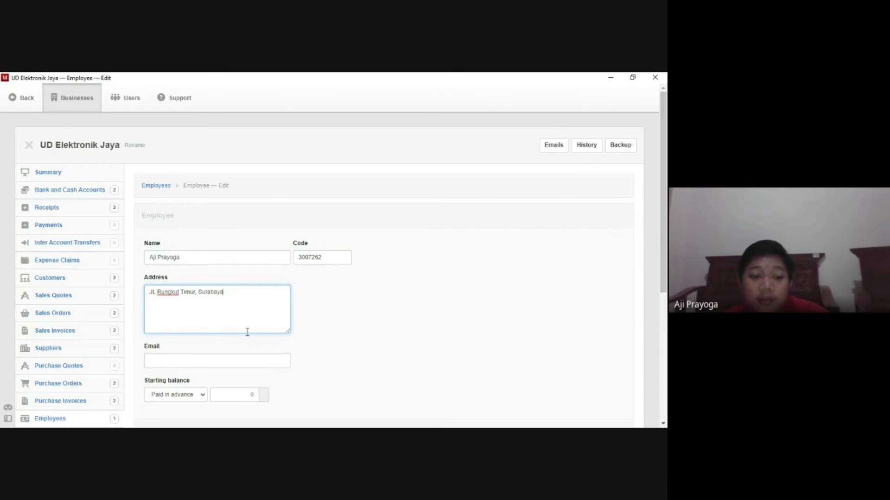
scroll(252, 359, down, 3)
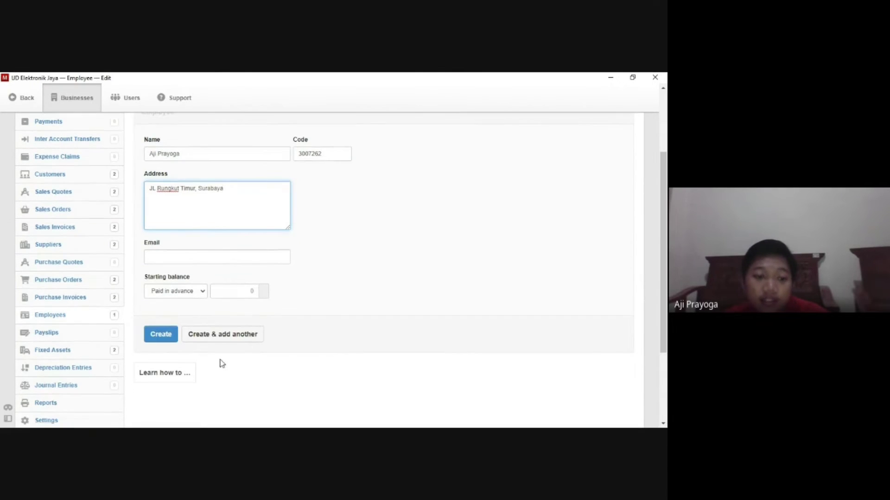
Save the first employee and enter the next employee's name, employee code and address.
click(212, 335)
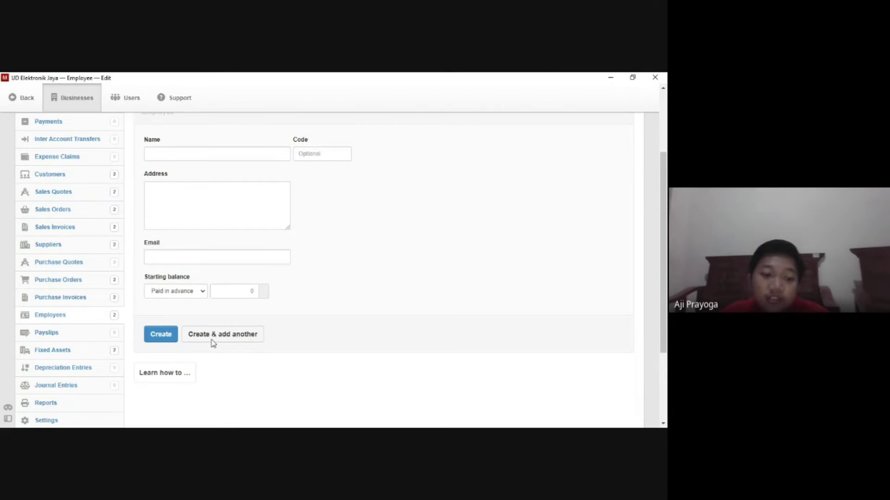
scroll(282, 348, up, 3)
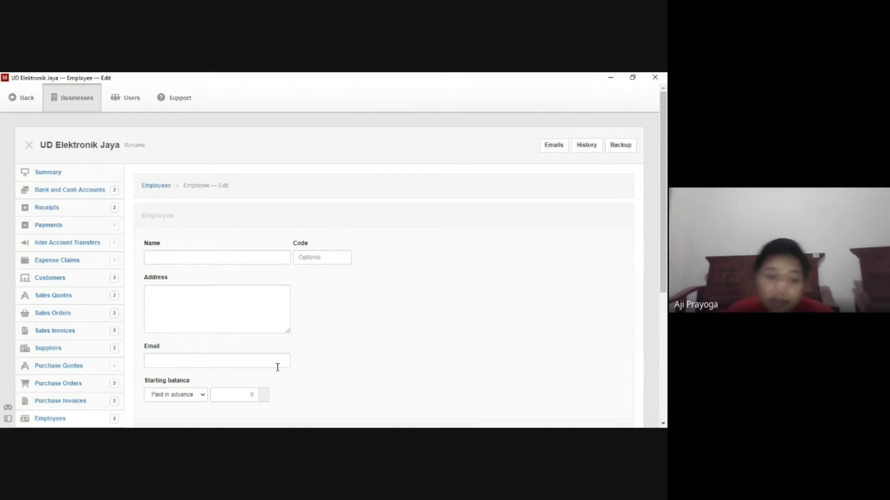
click(204, 258)
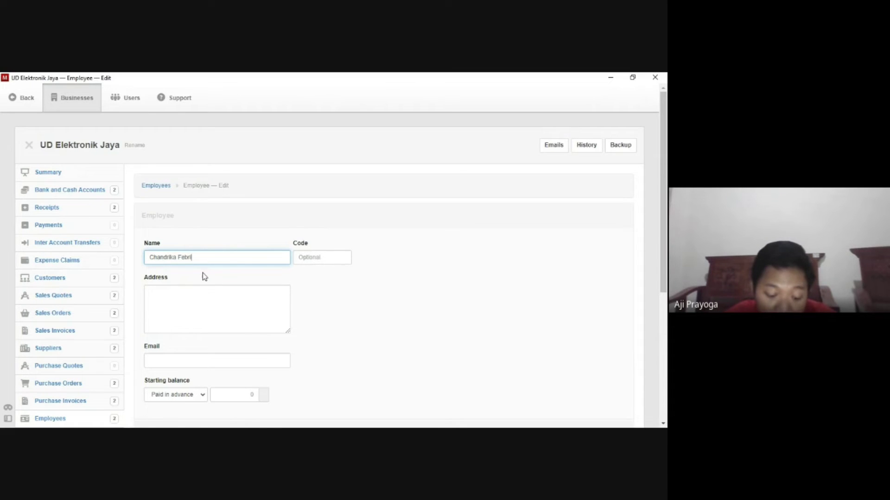
click(311, 259)
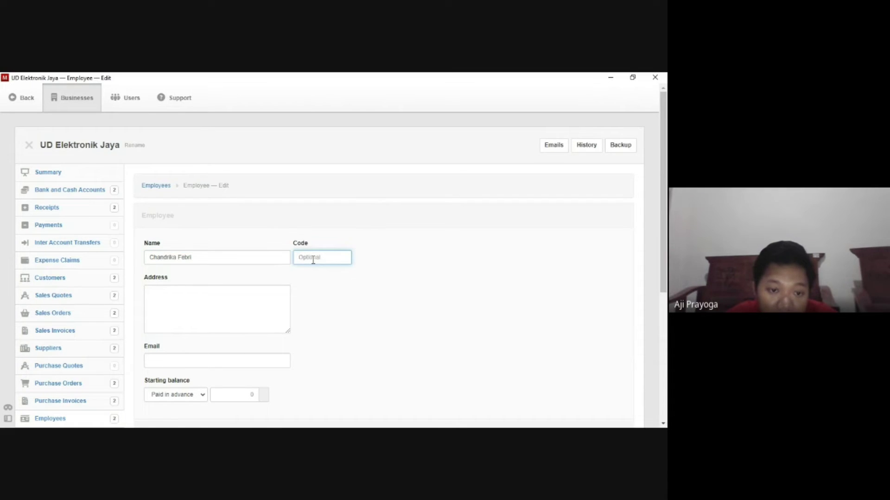
text(24)
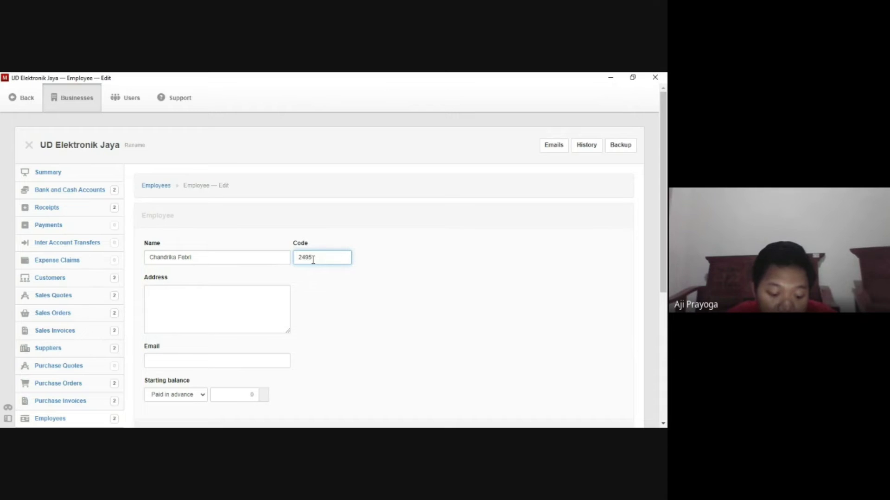
text(95)
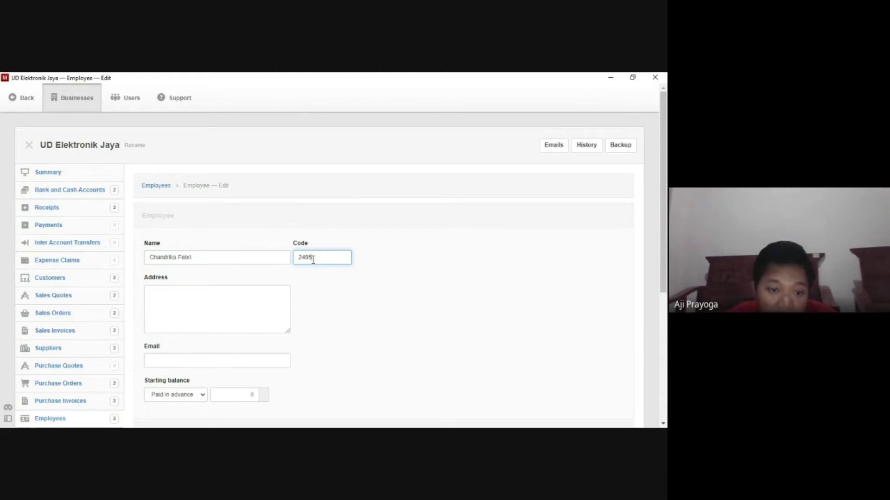
text(168)
click(248, 303)
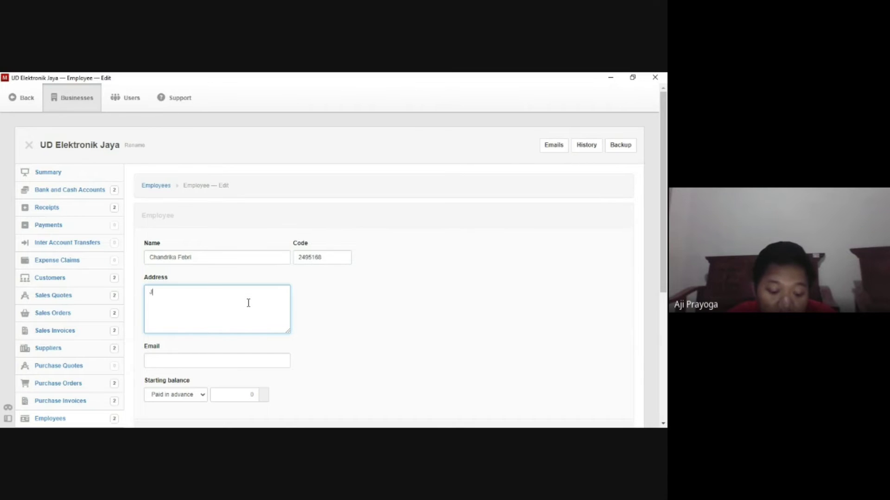
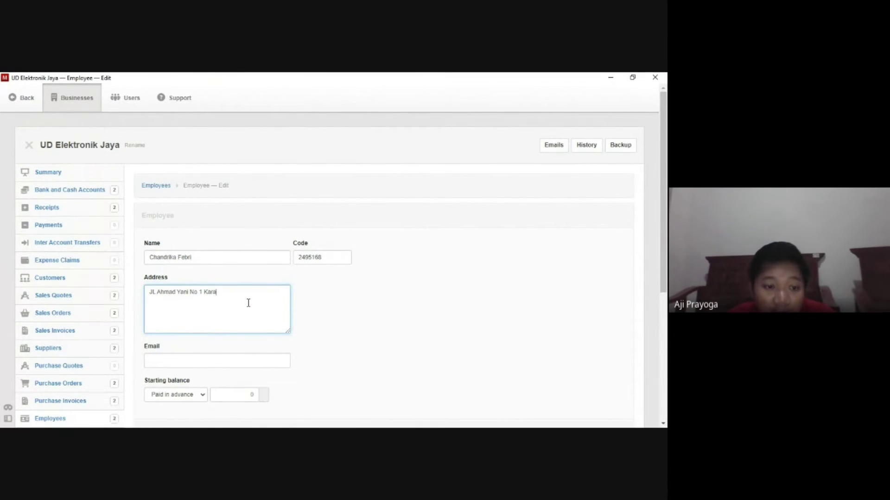
Save the second employee record, then go to the business settings.
scroll(255, 305, down, 1)
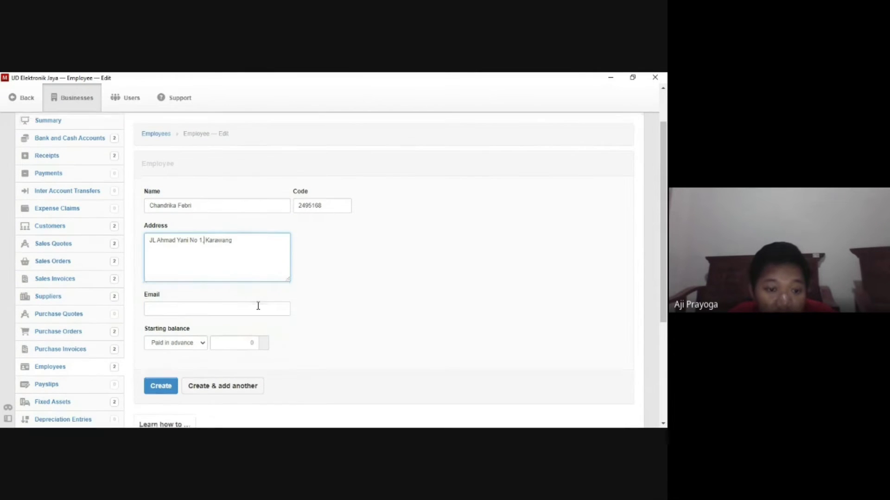
scroll(258, 304, down, 1)
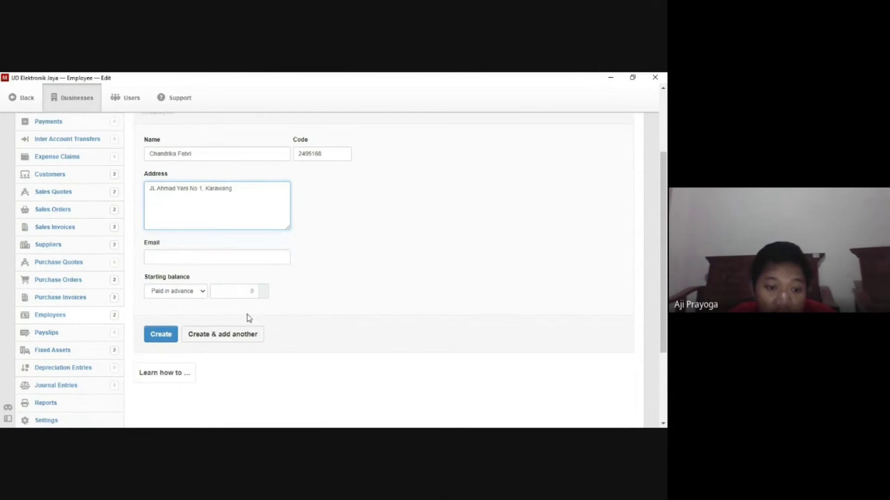
click(236, 335)
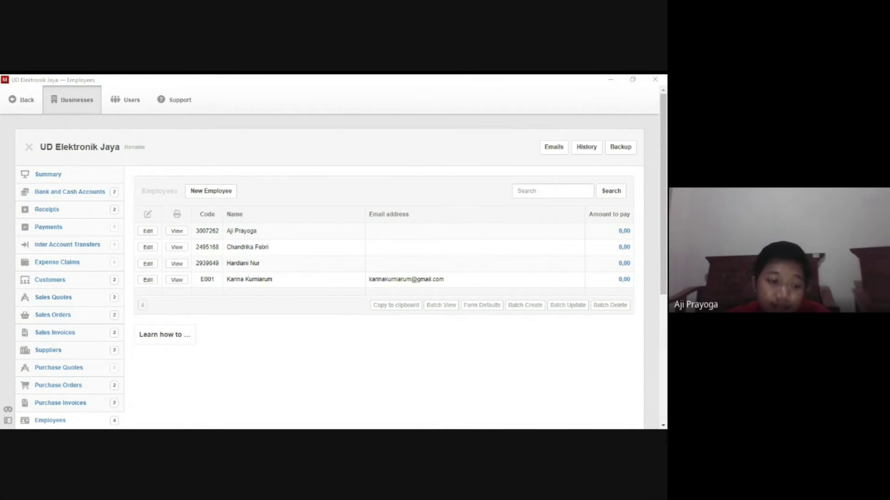
scroll(100, 369, down, 5)
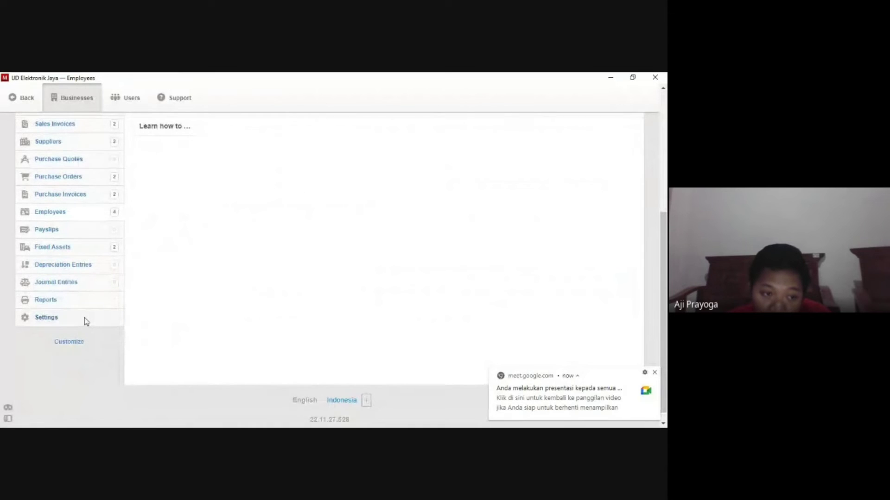
click(46, 318)
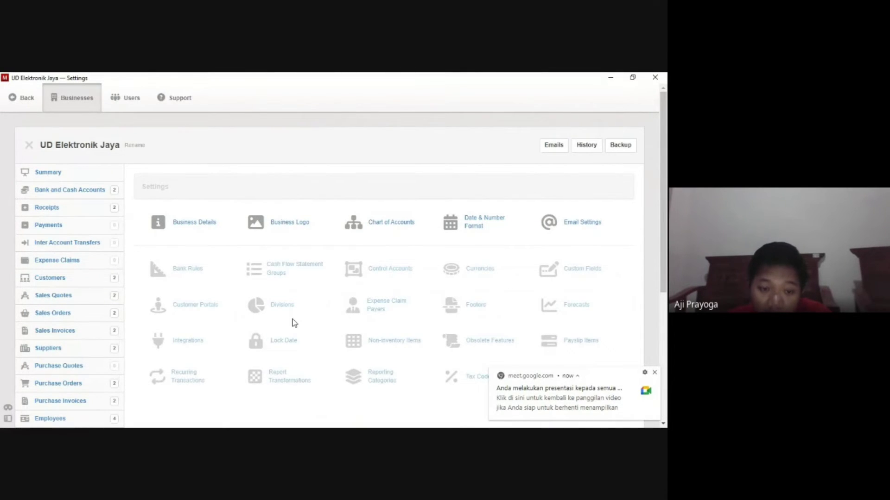
In the chart of accounts, start a new profit and loss account named Labor Expenses.
click(363, 235)
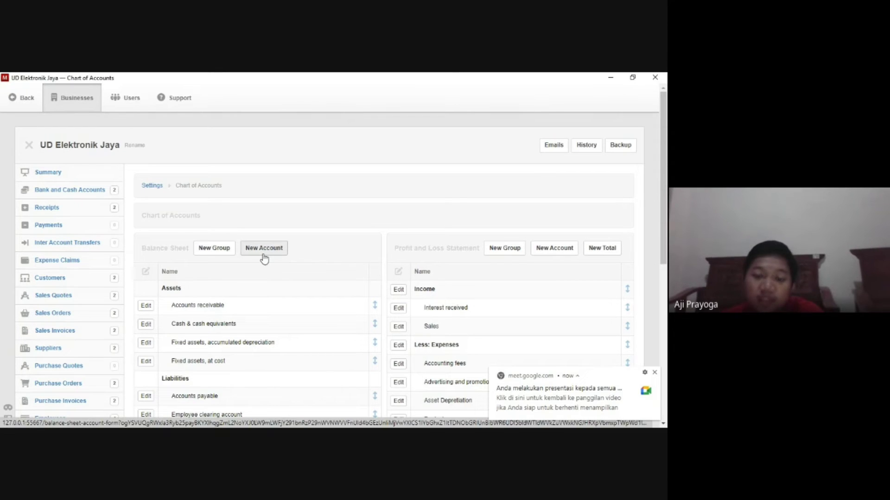
click(554, 247)
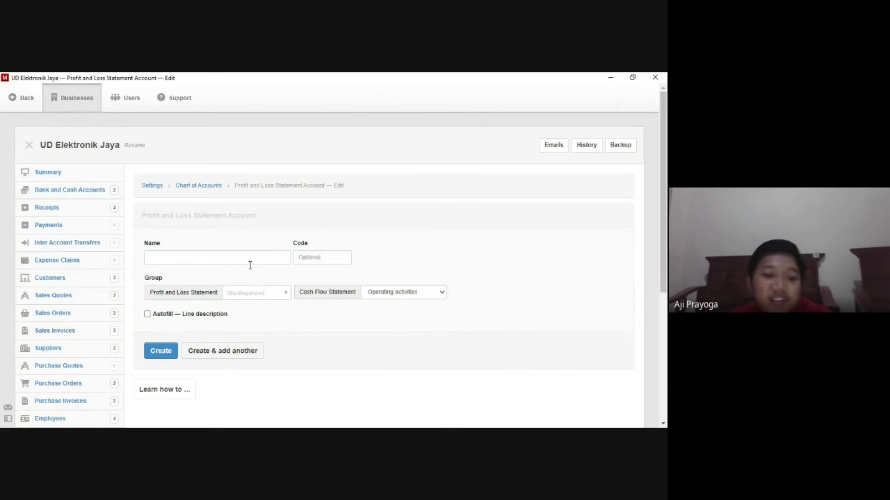
click(251, 262)
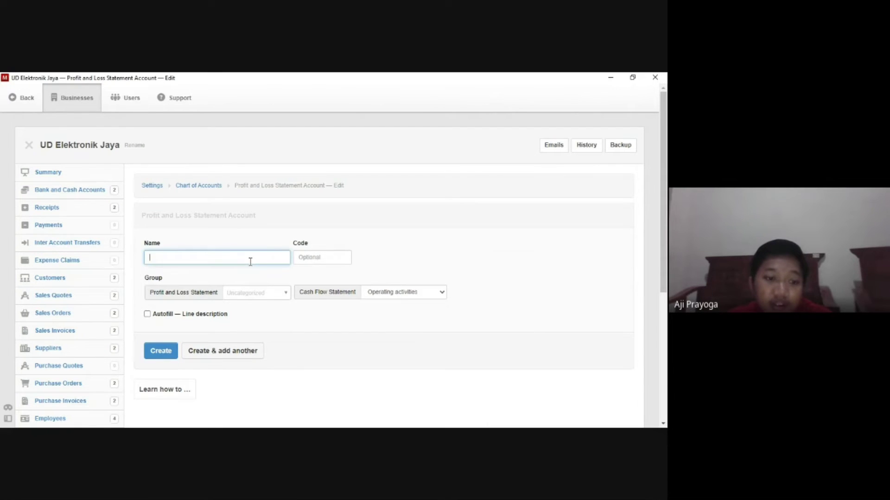
text(Labor Expenses)
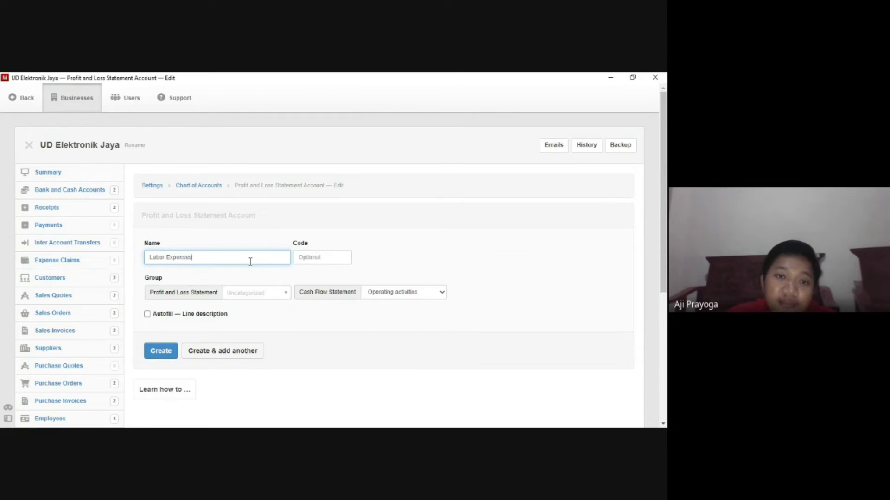
Put the Labor Expenses account in the Expenses group, save it, and return to settings.
click(252, 298)
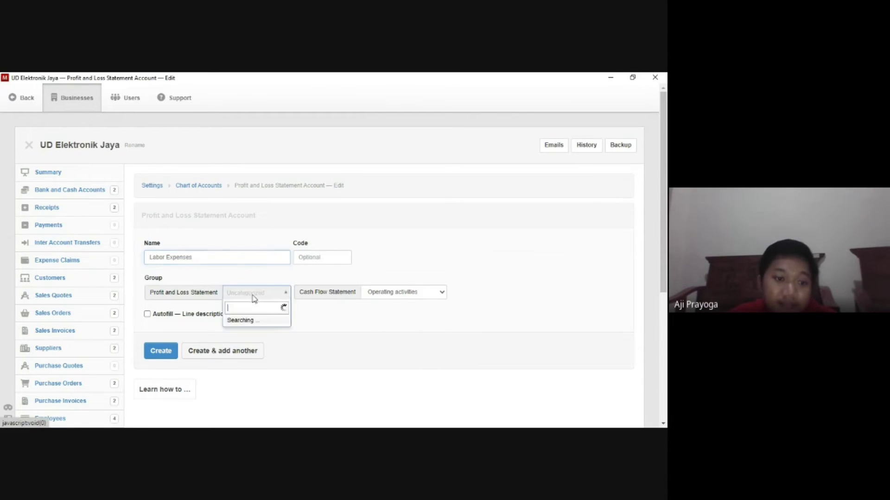
click(252, 298)
click(286, 296)
click(276, 322)
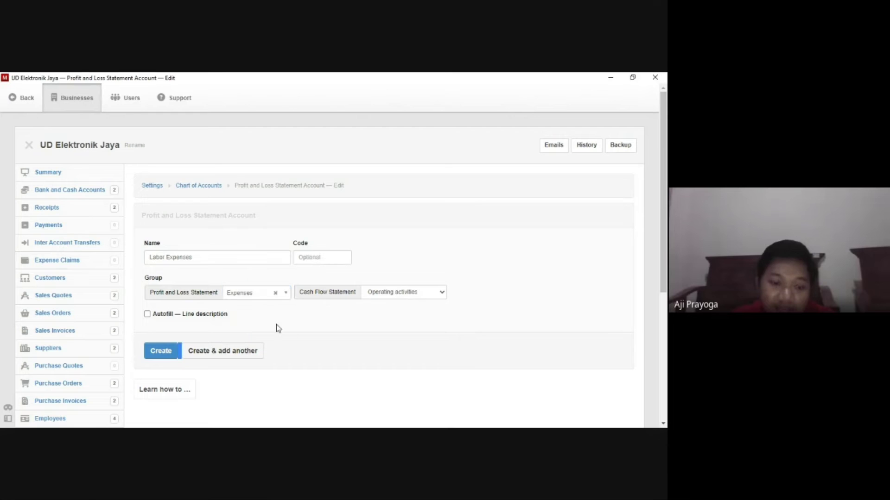
triple_click(276, 320)
click(274, 326)
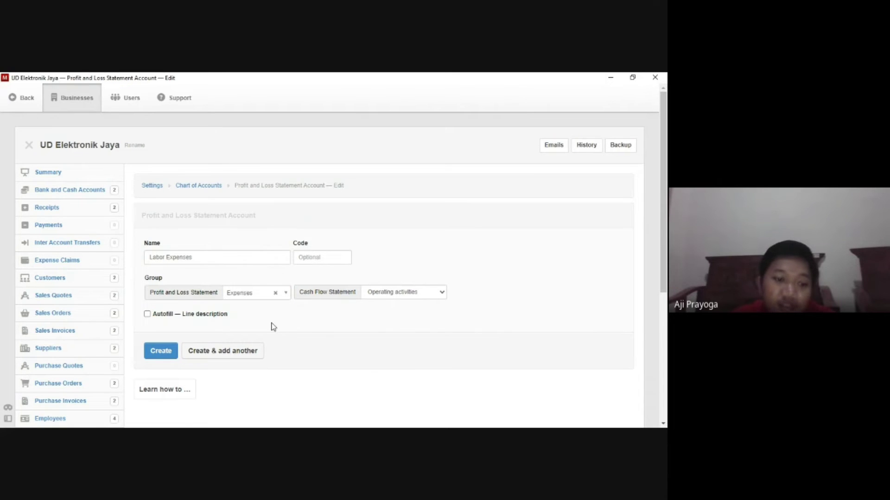
click(162, 352)
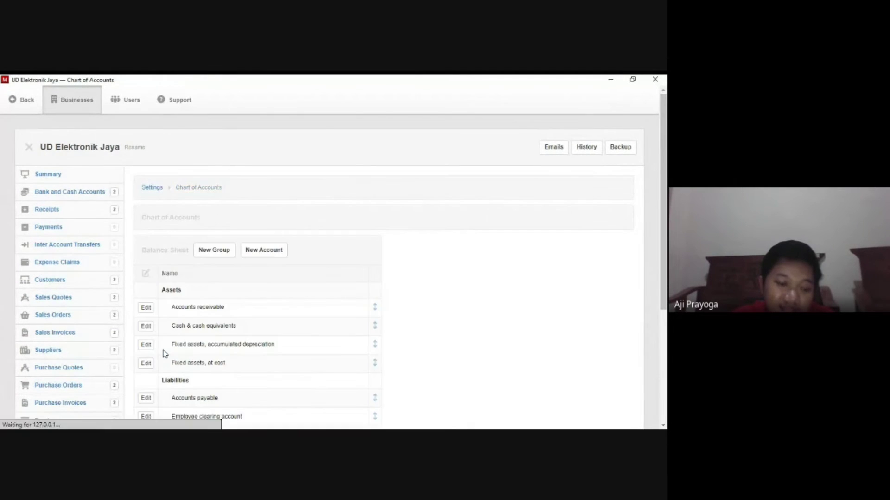
scroll(56, 297, down, 3)
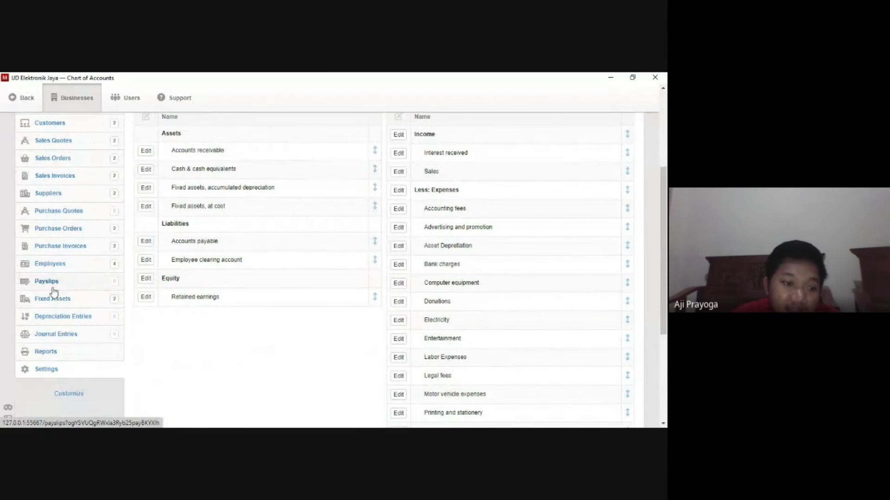
click(53, 371)
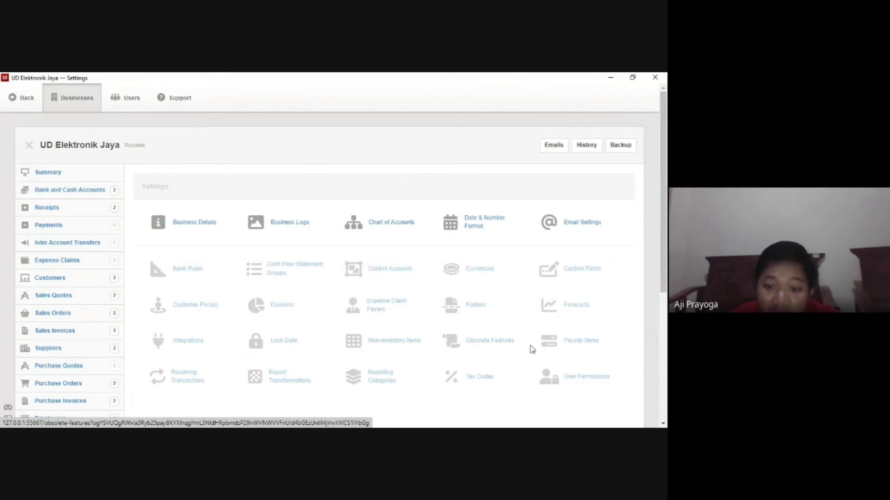
Create a Payroll payslip earnings item charged to the Labor Expenses account.
click(546, 345)
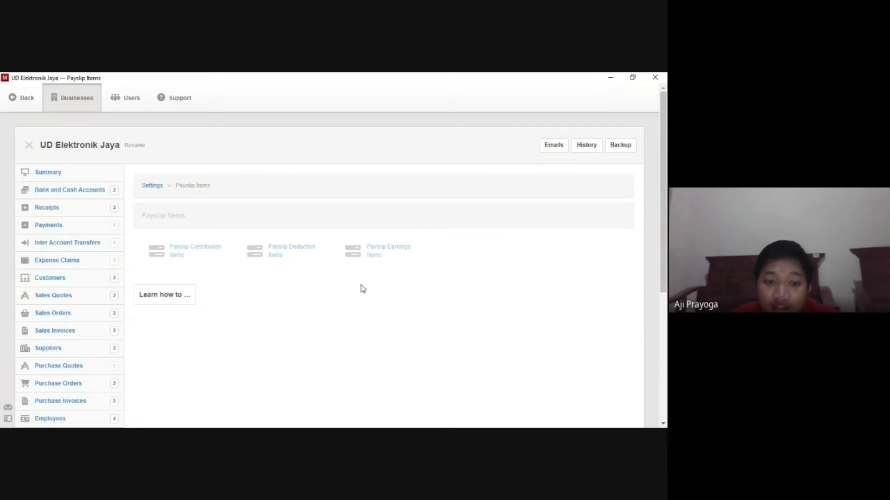
click(361, 266)
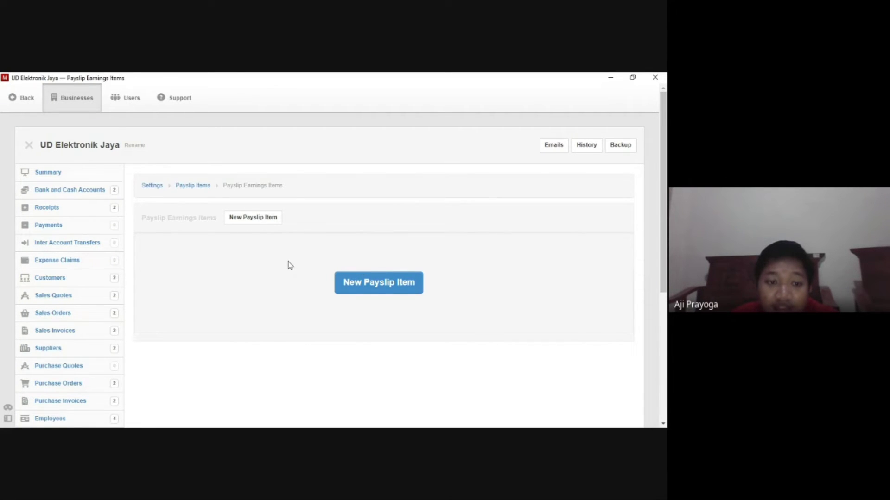
click(254, 219)
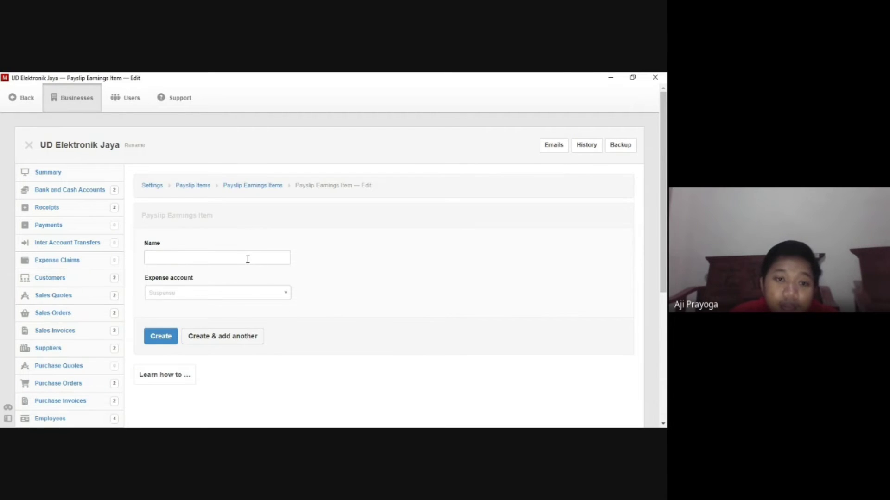
click(248, 259)
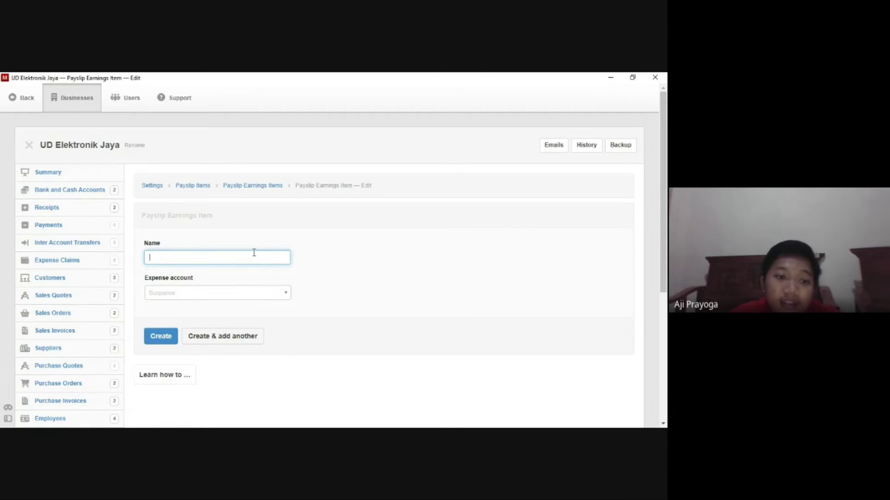
text(Payroll)
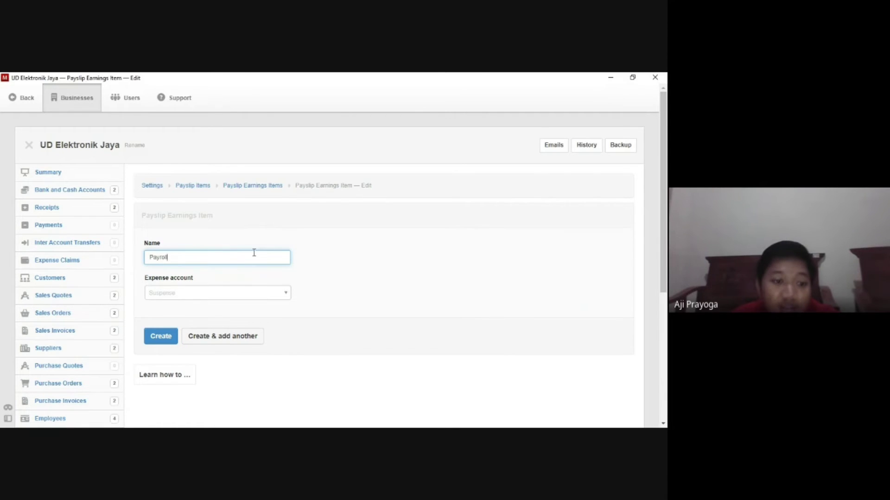
click(253, 292)
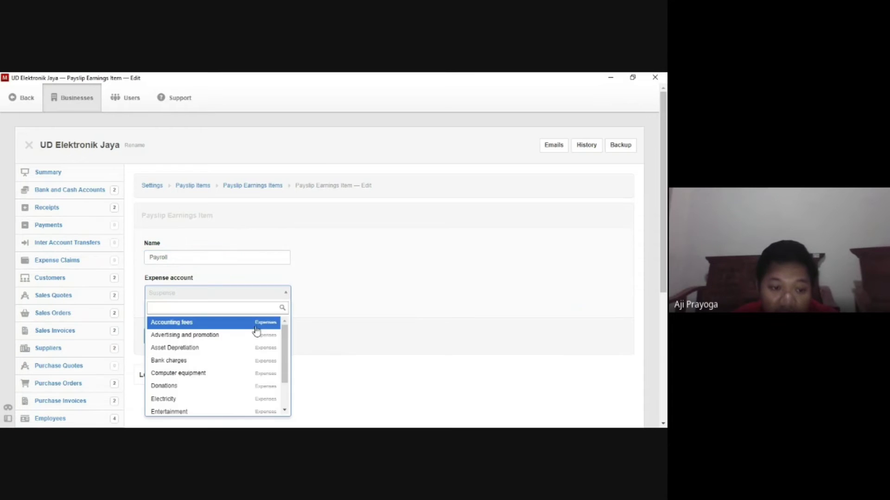
scroll(242, 352, down, 1)
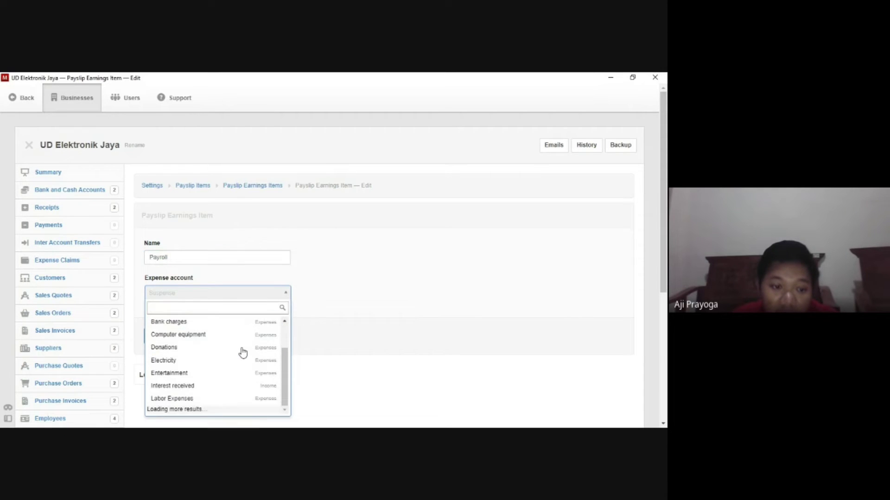
click(222, 399)
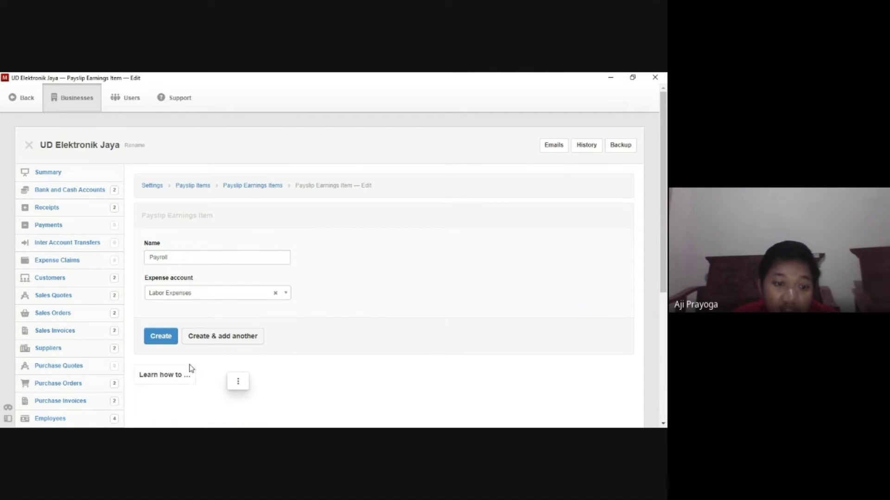
click(162, 337)
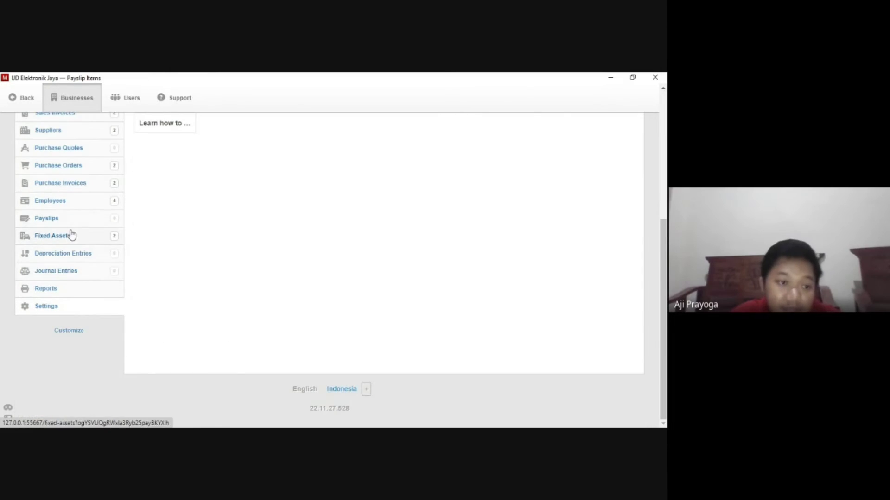
Start a new payslip described 'Payroll November' and choose the employee.
click(70, 227)
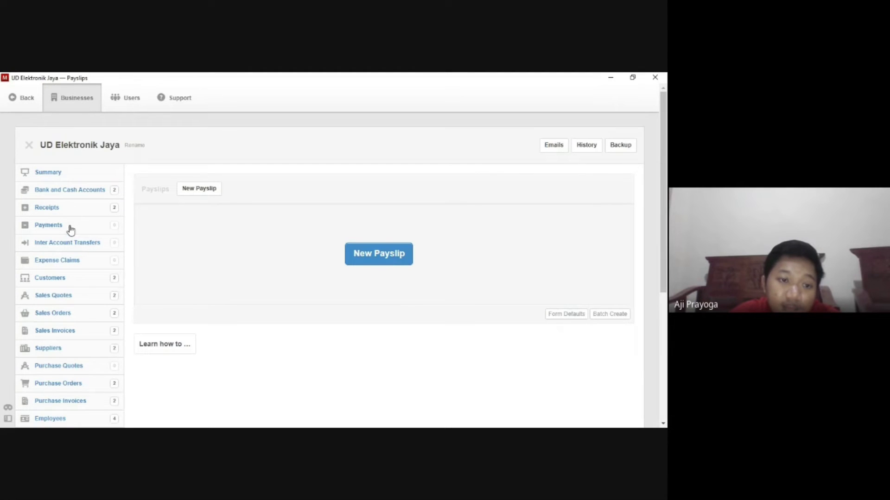
click(217, 192)
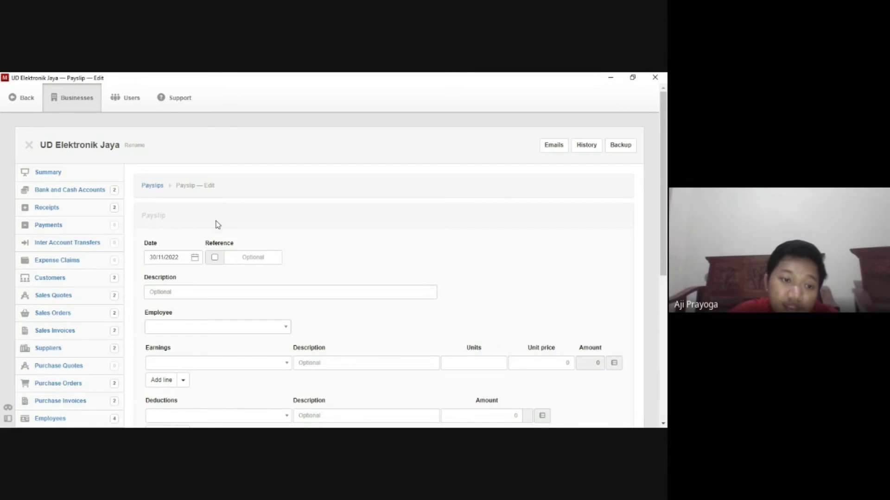
scroll(218, 225, down, 1)
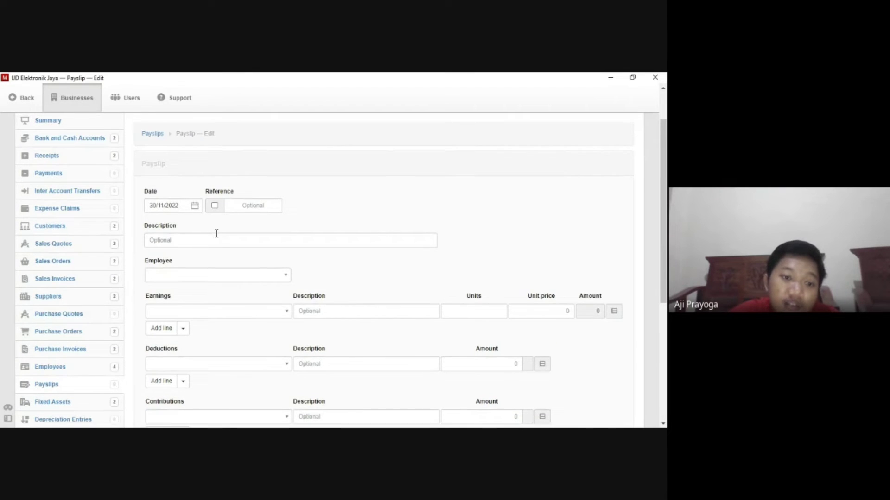
click(215, 240)
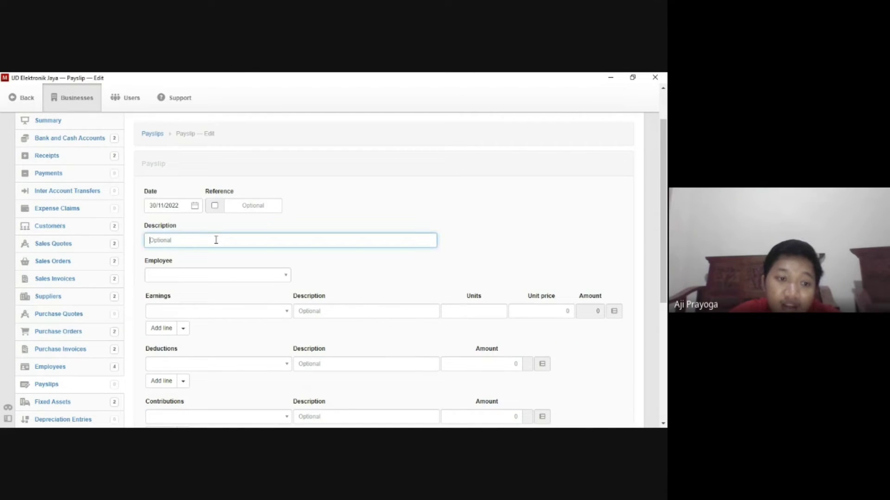
text(Payr)
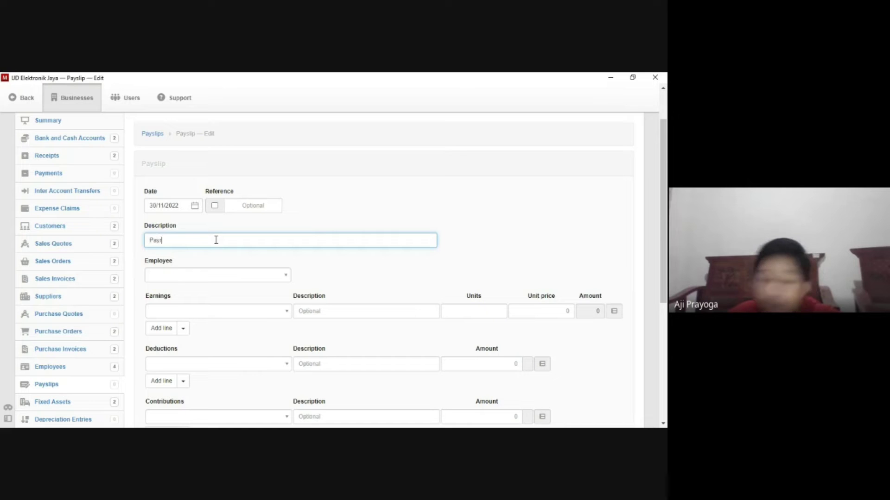
text(oll November)
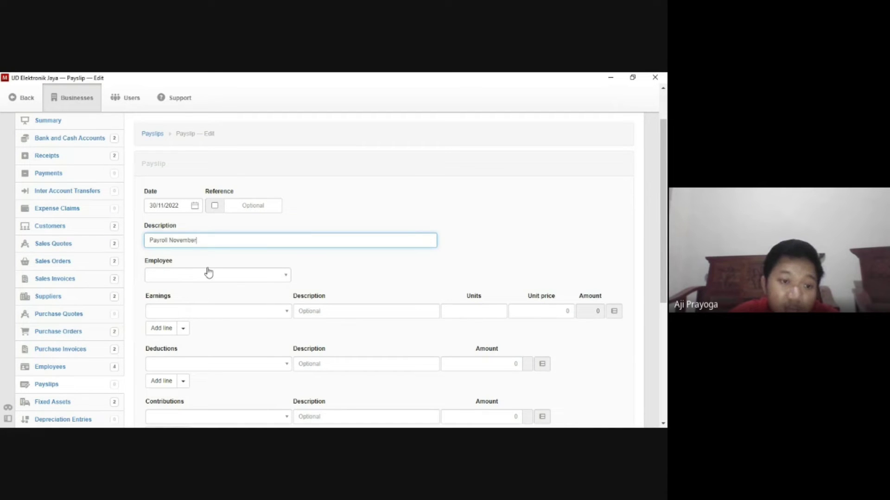
click(276, 277)
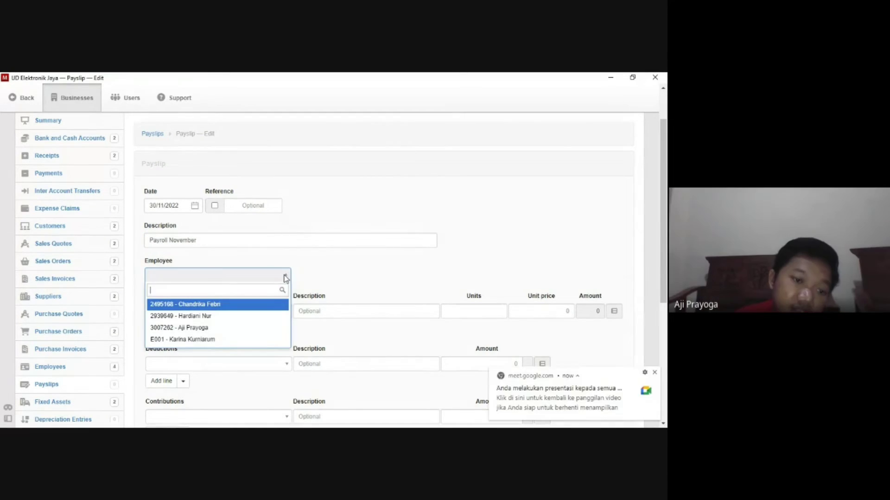
click(246, 310)
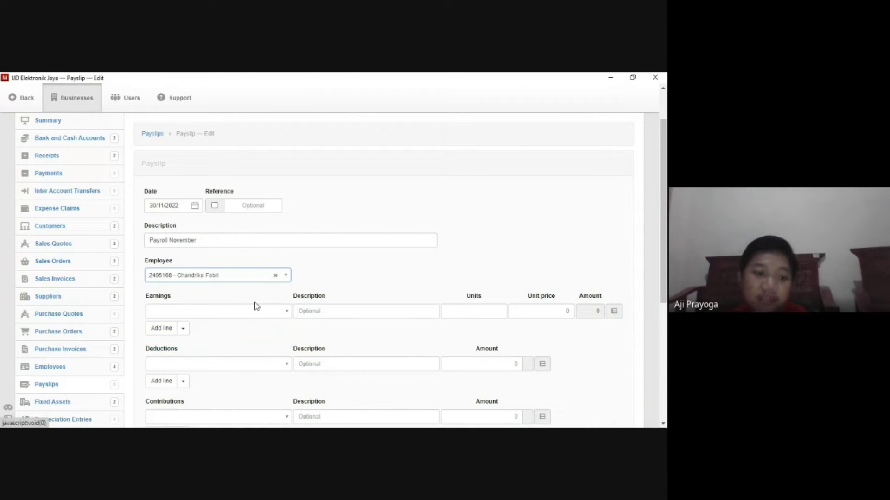
Add a Payroll earnings line of 1 unit at 4000000 and save the payslip.
click(285, 313)
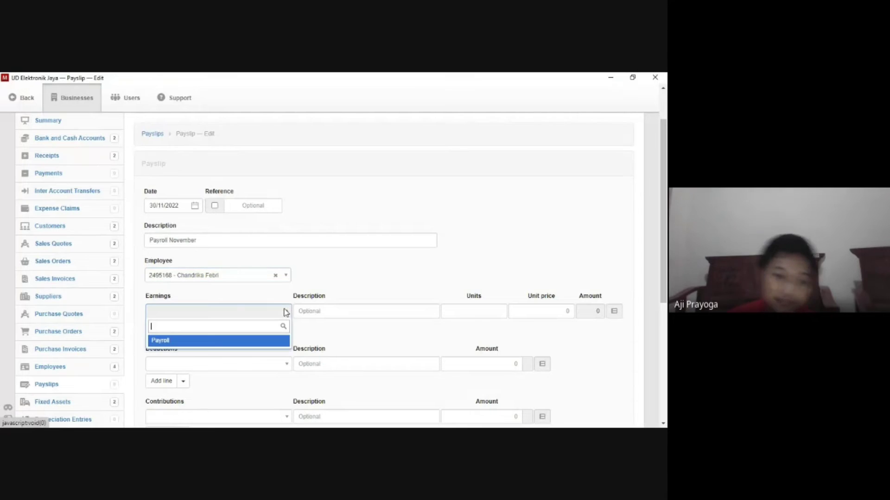
click(252, 346)
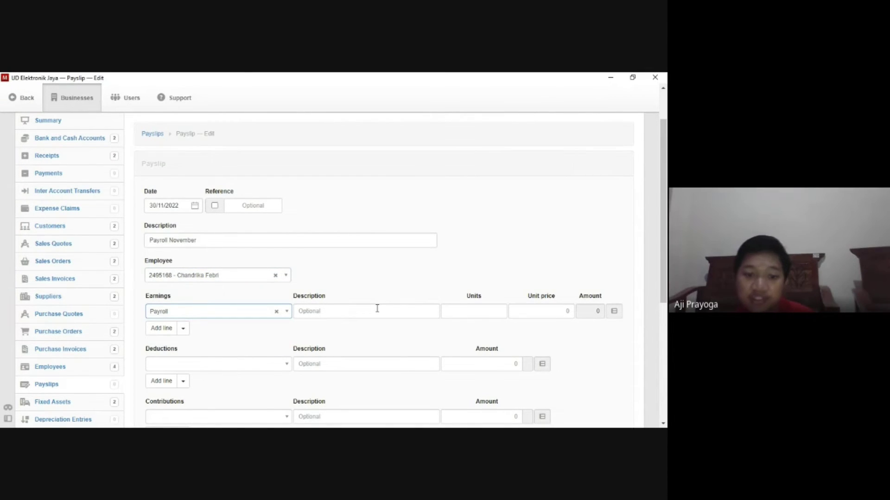
click(474, 308)
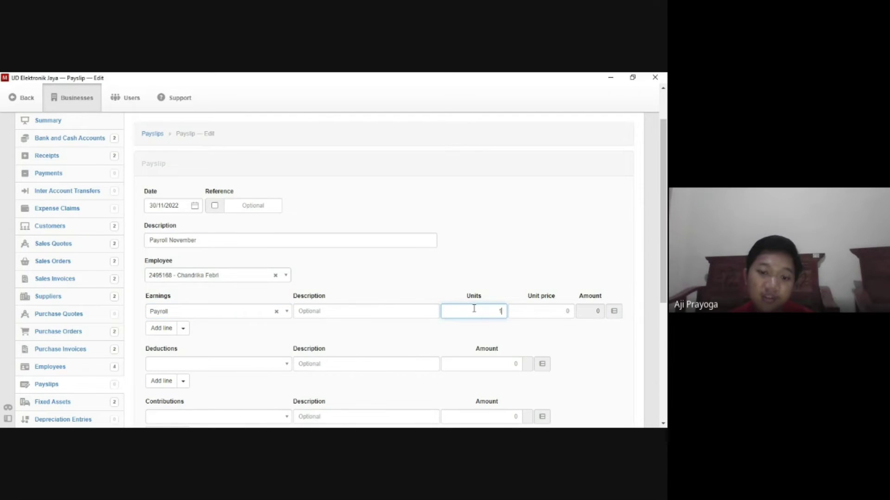
click(566, 311)
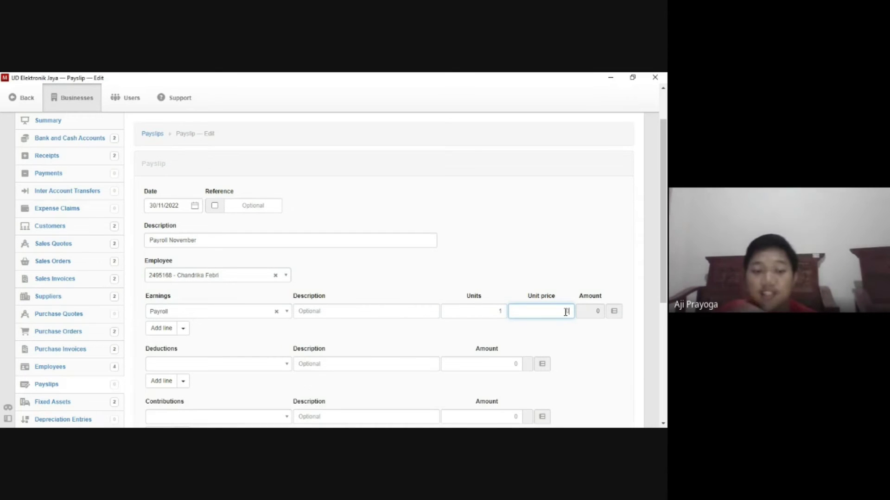
text(4)
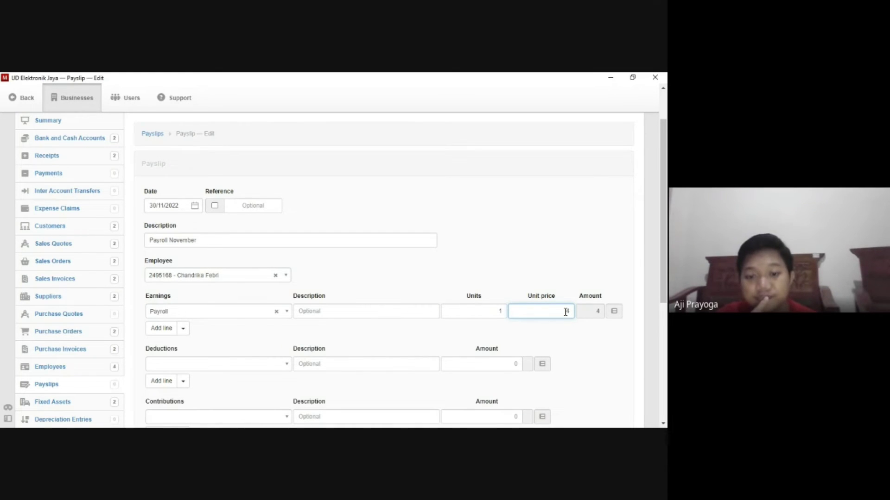
text(000000)
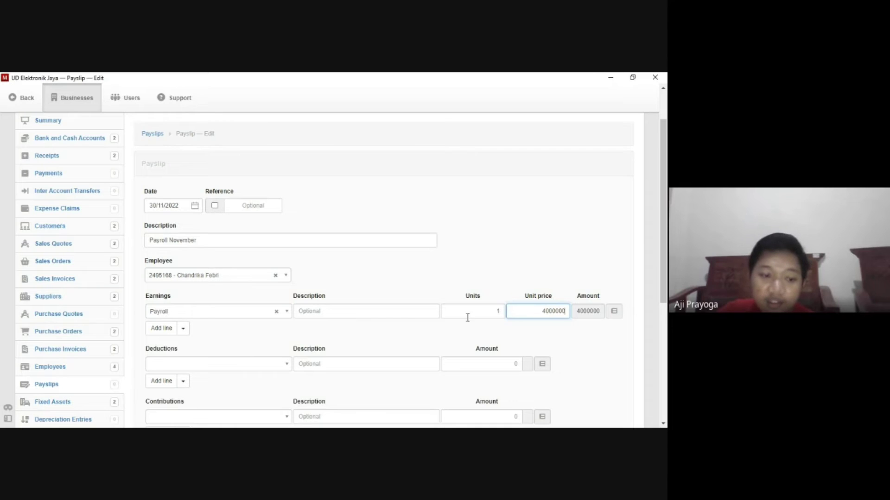
scroll(394, 342, down, 3)
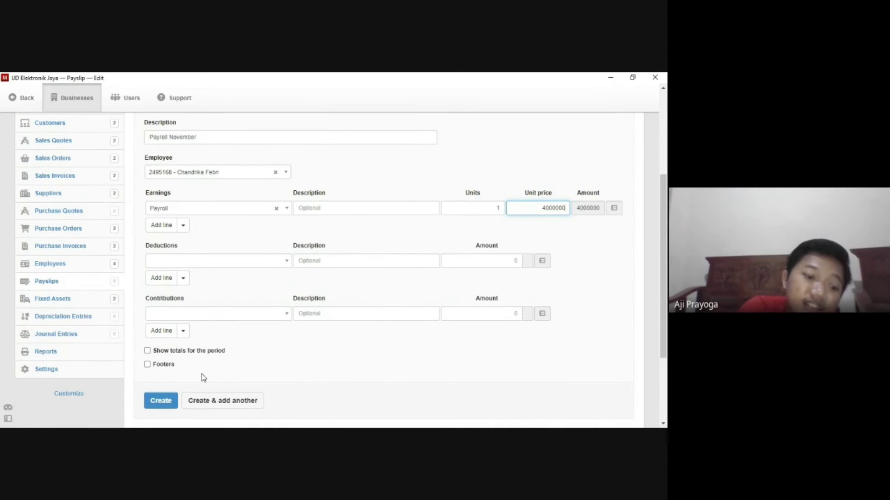
click(169, 406)
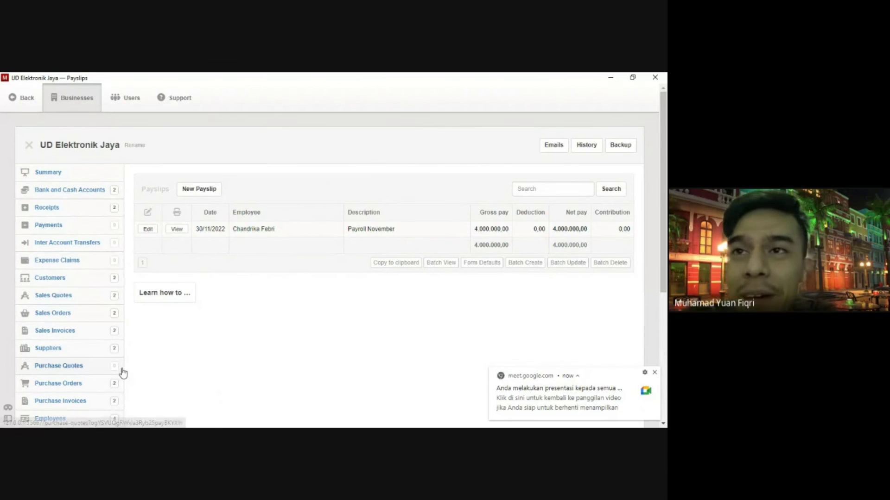
Check the saved Payroll November payslip and start a new payment against it.
scroll(123, 371, down, 1)
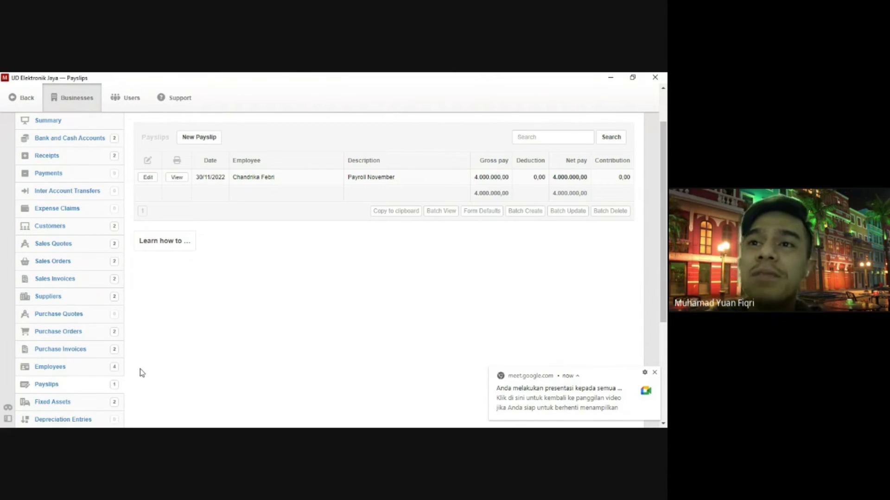
scroll(135, 375, up, 1)
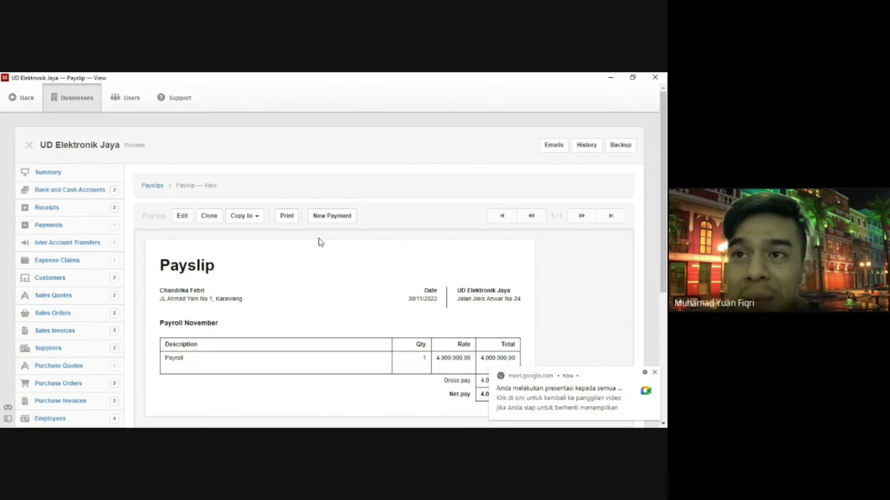
click(326, 216)
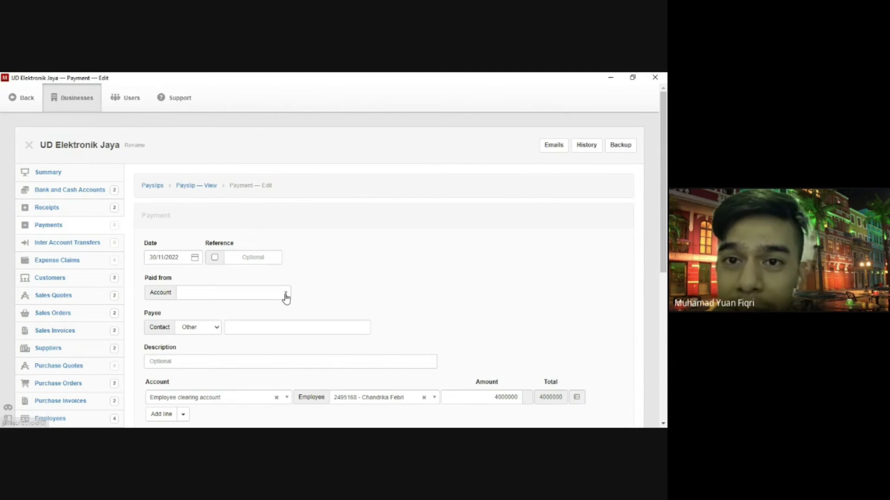
Keep the payment date 30/11/2022 and set Paid from to Bank BCA.
double_click(181, 261)
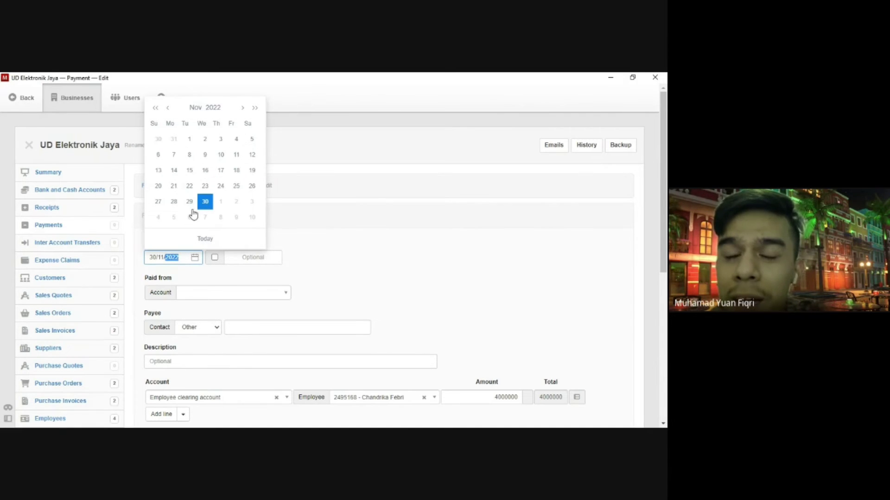
double_click(203, 205)
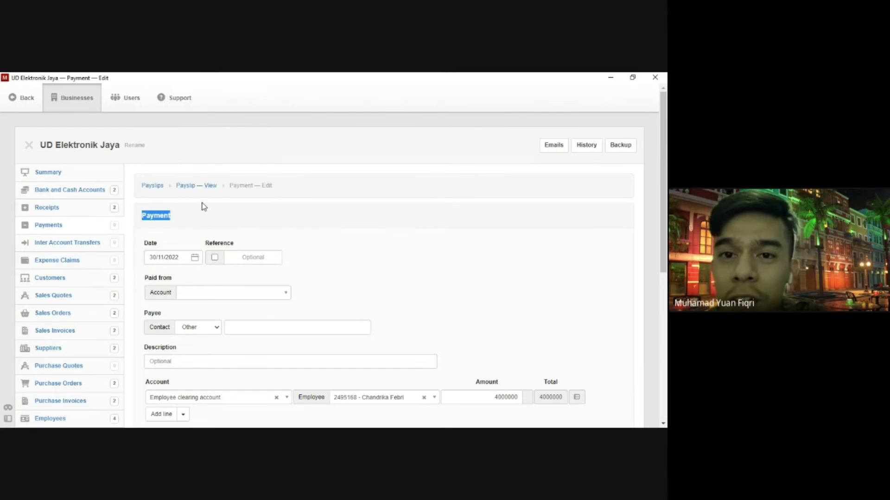
click(316, 264)
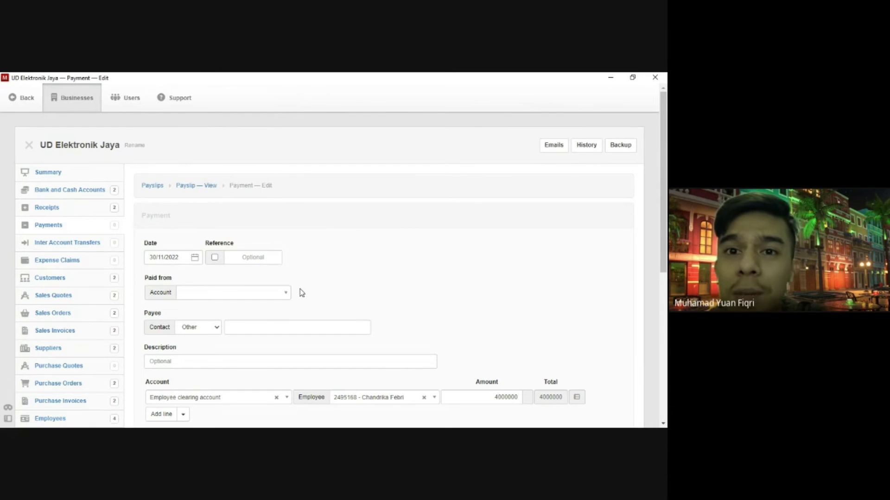
click(286, 293)
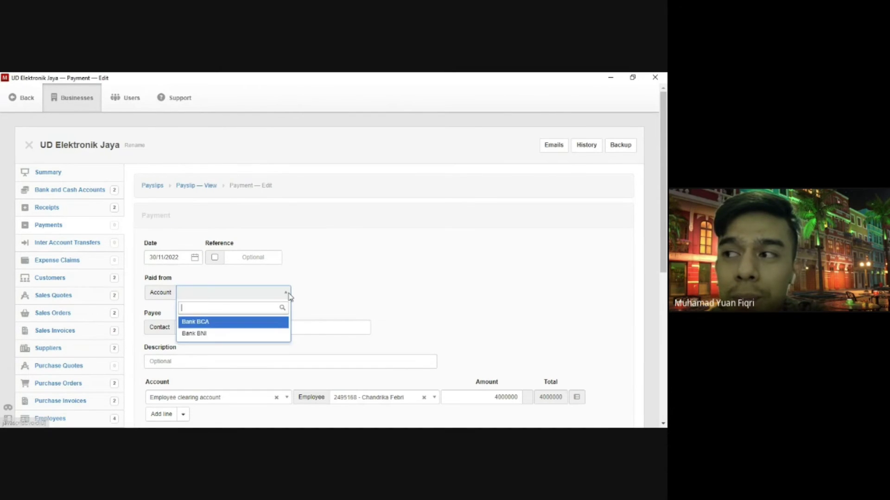
click(253, 322)
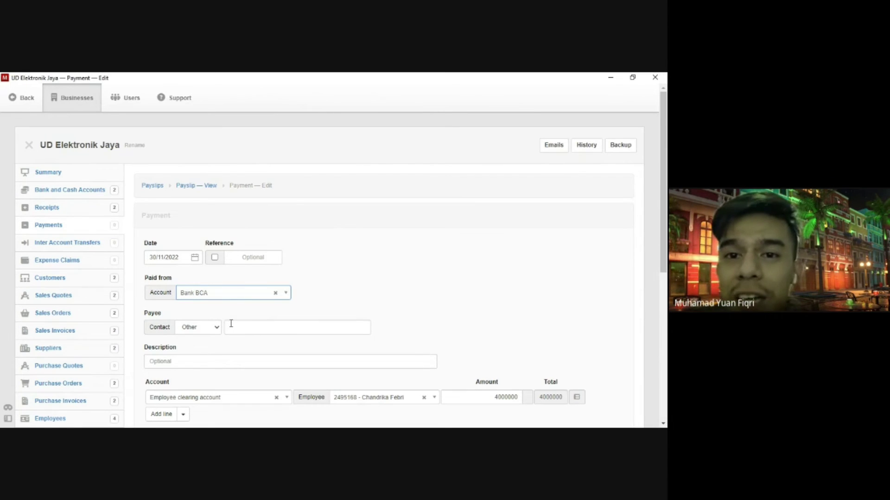
Enter 'Employees' as payee and 'Payment Payroll' as the description.
scroll(231, 323, down, 2)
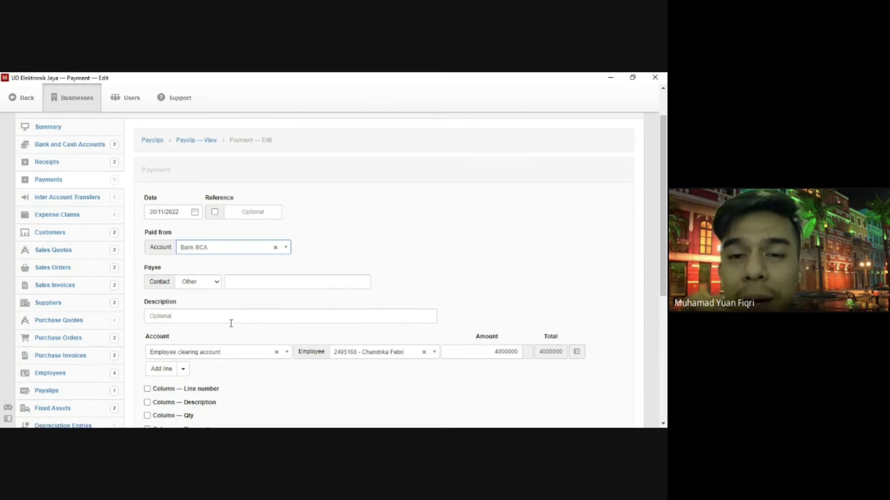
click(239, 279)
text(E)
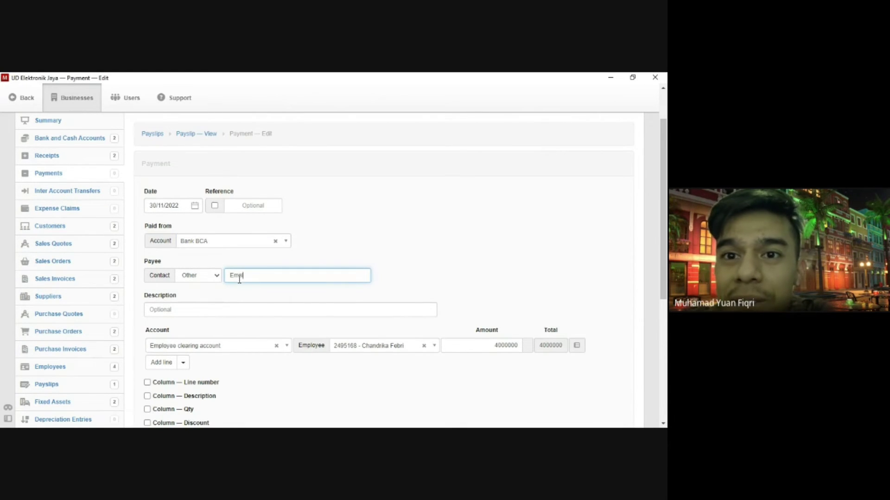
text(mp)
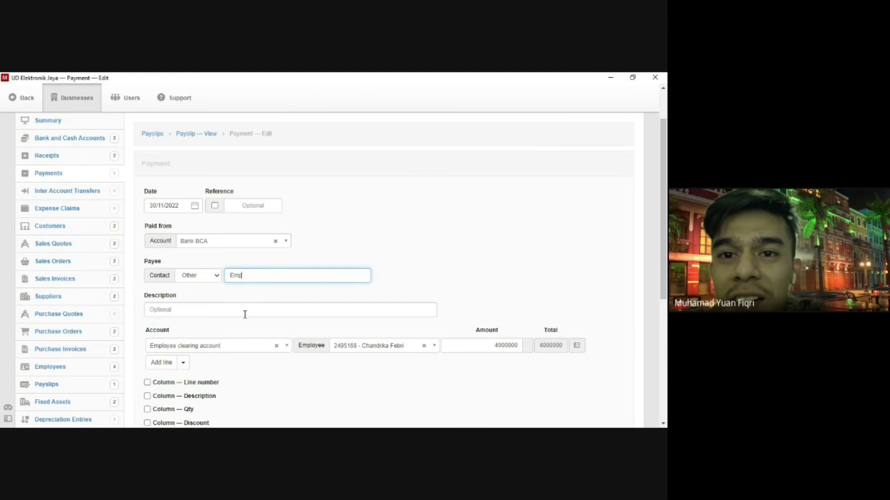
text(loyees)
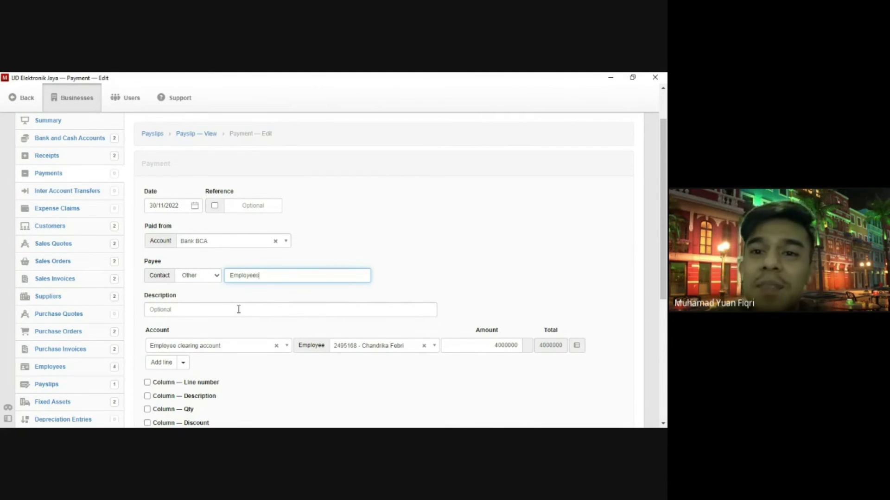
click(241, 310)
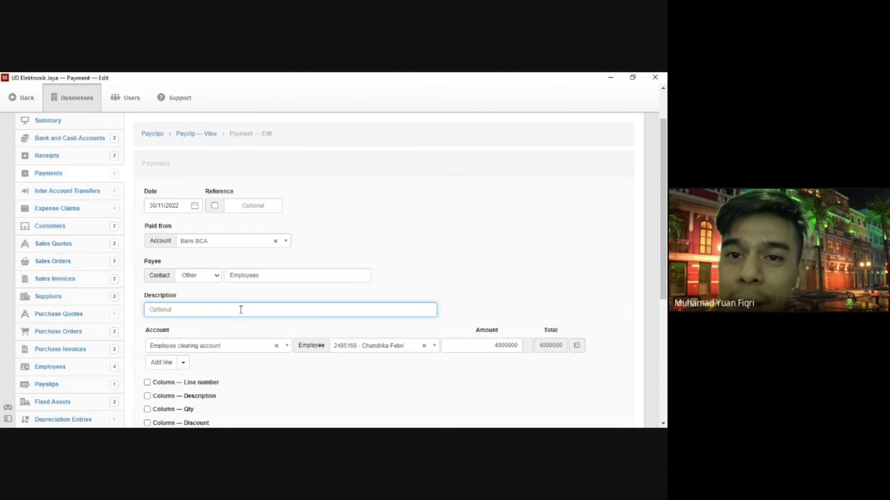
text(Payment )
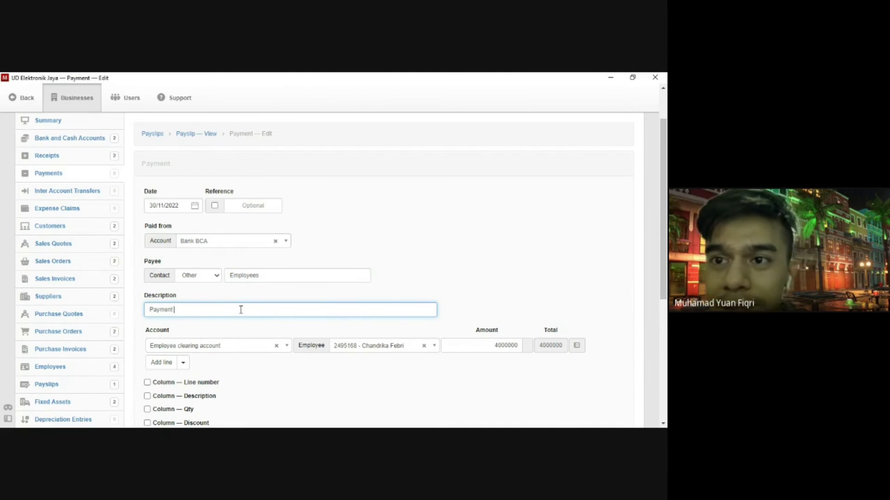
text(Payroll)
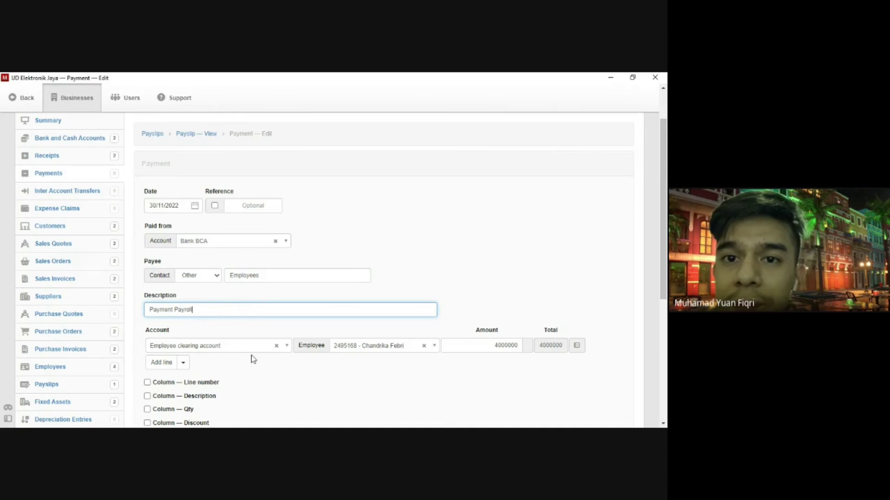
scroll(259, 361, down, 1)
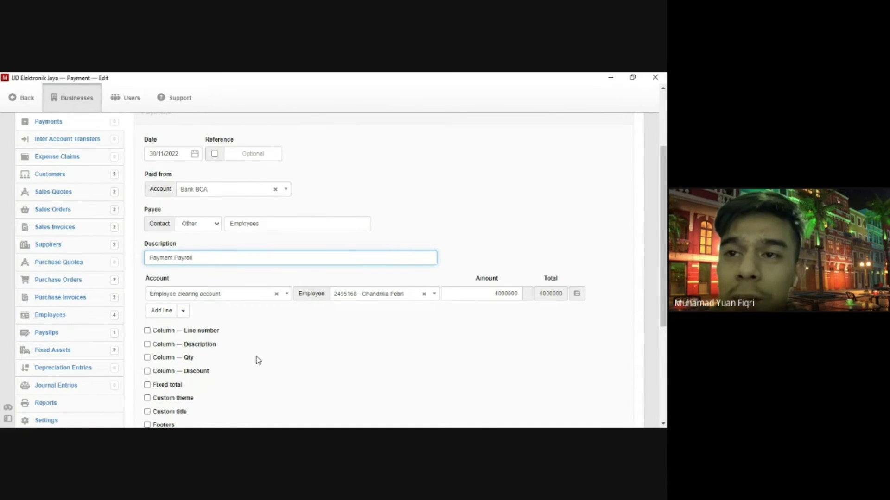
scroll(259, 361, down, 1)
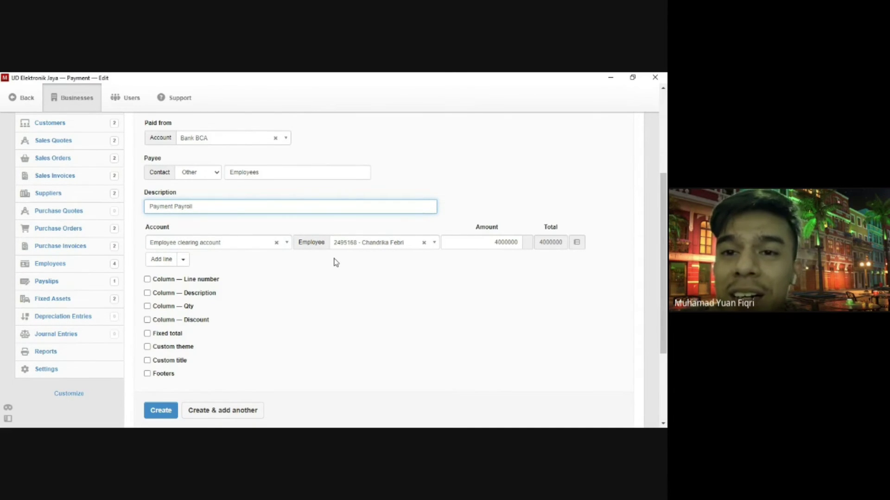
click(436, 242)
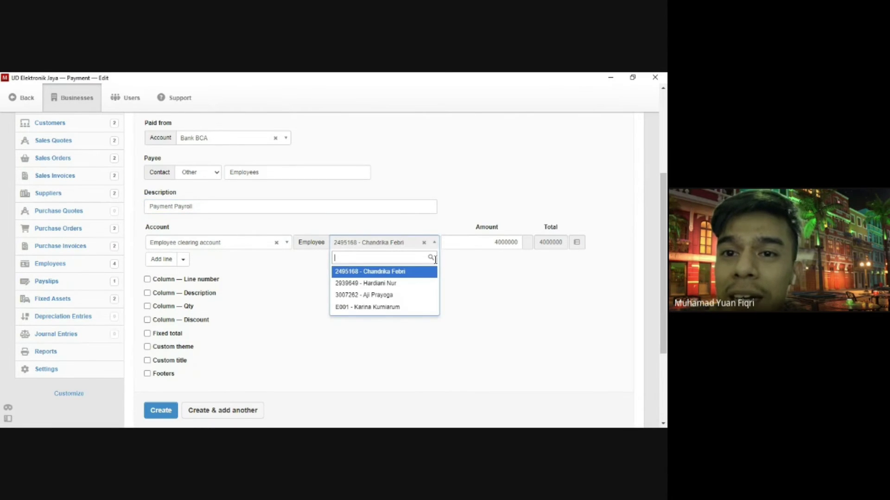
click(425, 275)
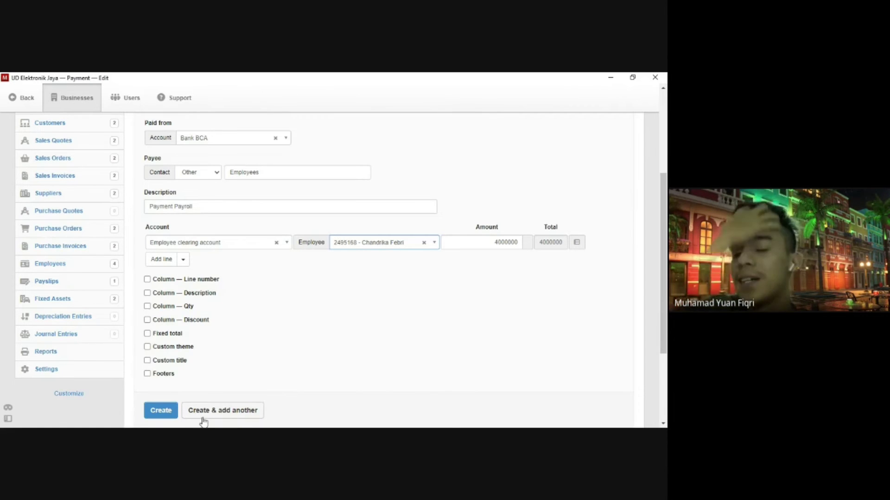
Save the 4.000.000,00 Payment Payroll and review the payment view.
click(157, 411)
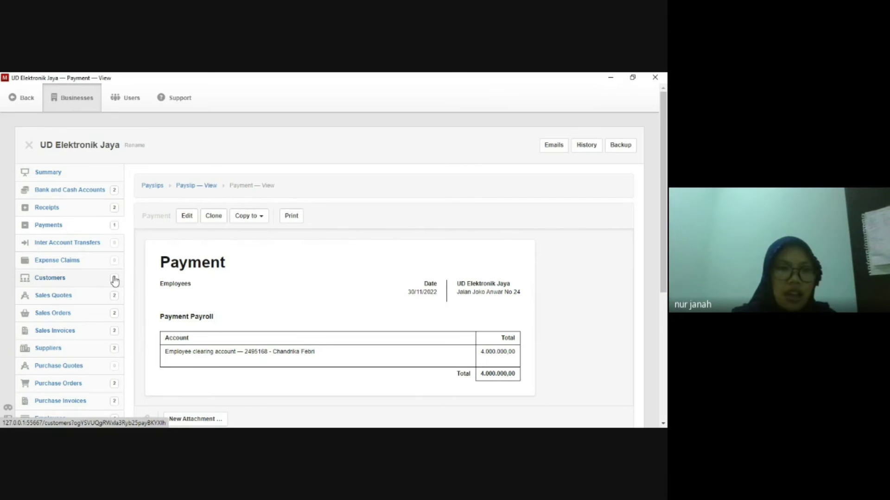
scroll(113, 283, down, 2)
Start a new expense claim dated 29/11/2022, marked as paid by the employee.
scroll(93, 278, up, 2)
click(66, 267)
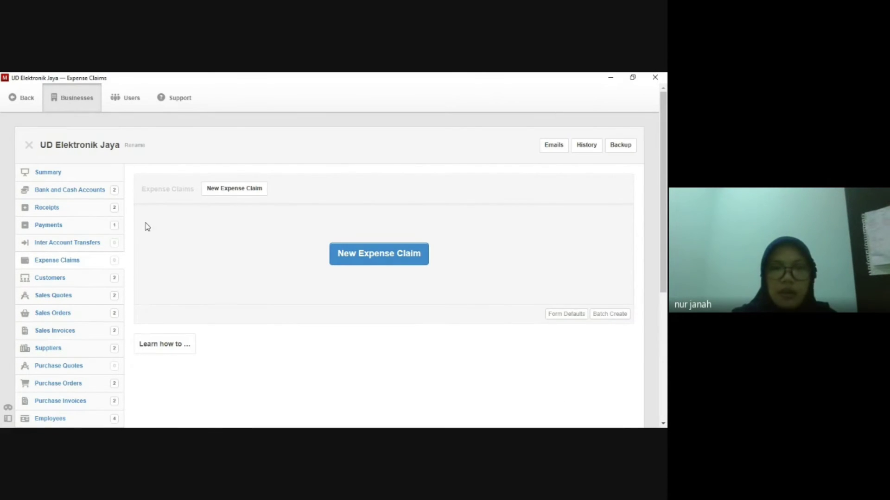
click(215, 195)
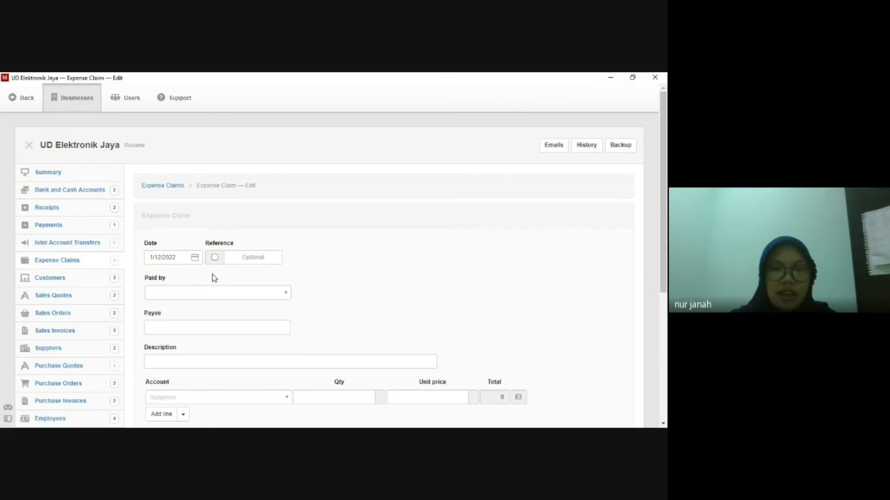
click(173, 260)
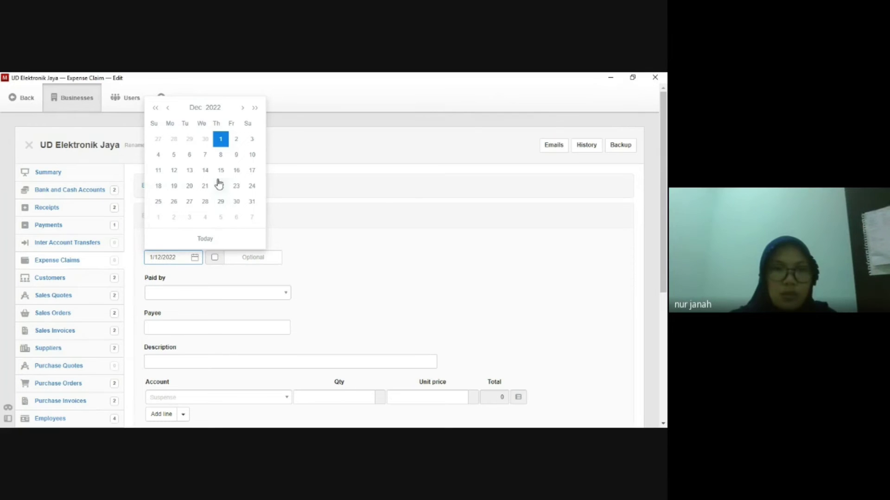
click(221, 142)
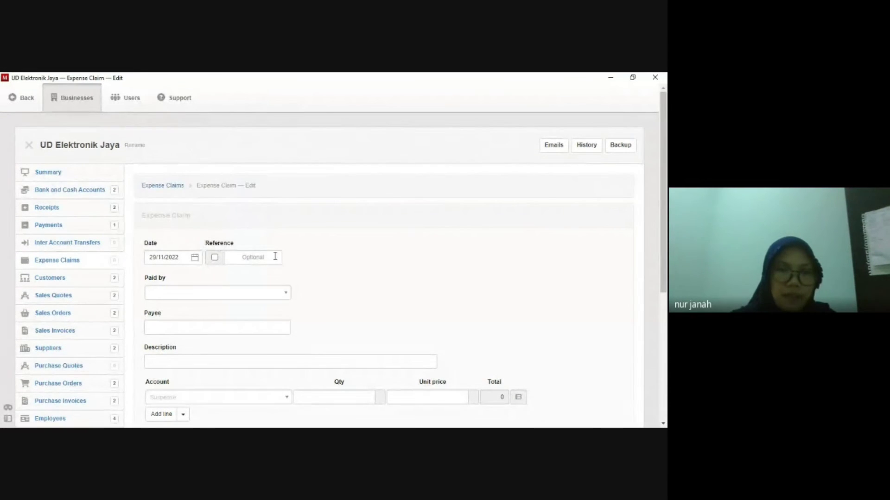
click(283, 295)
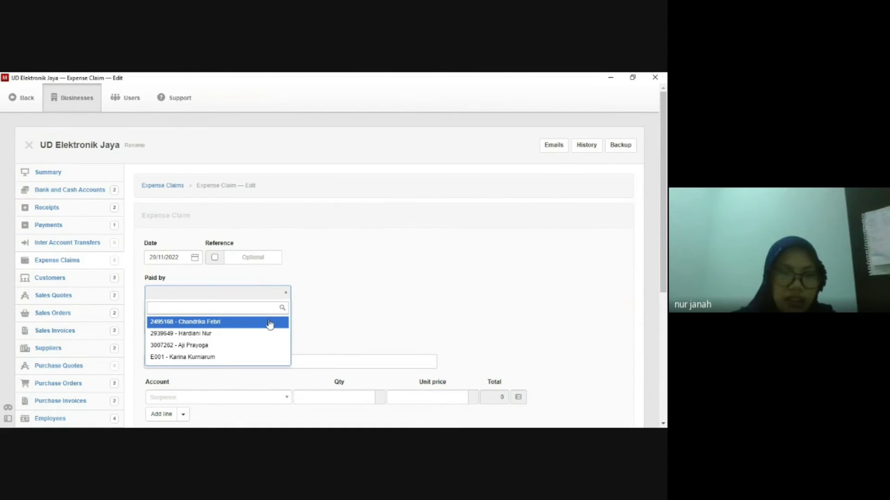
click(271, 323)
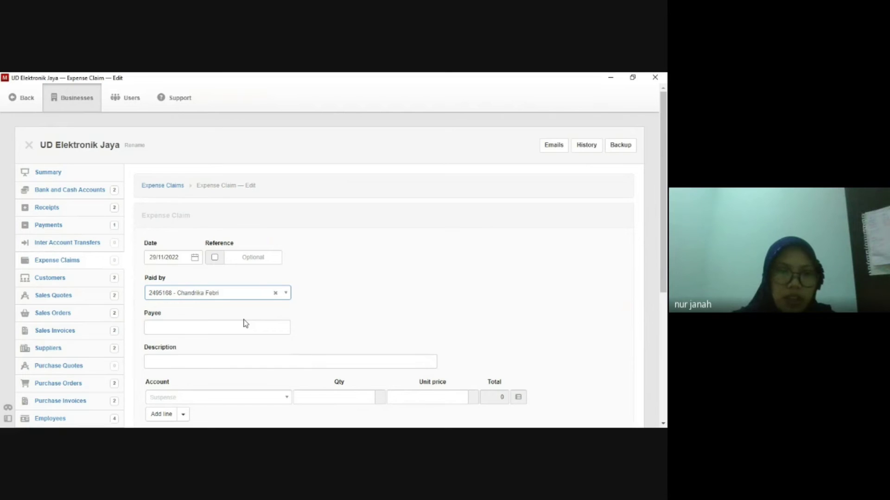
scroll(246, 324, down, 1)
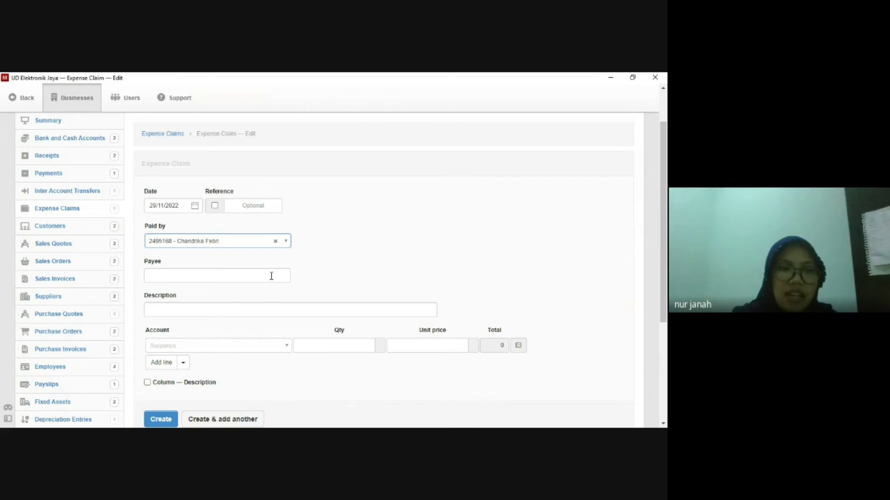
Enter payee Toko Berkah Jaya and description 'Pembayaran Fotocopy Dokumen Penjualan' on the expense claim.
click(271, 276)
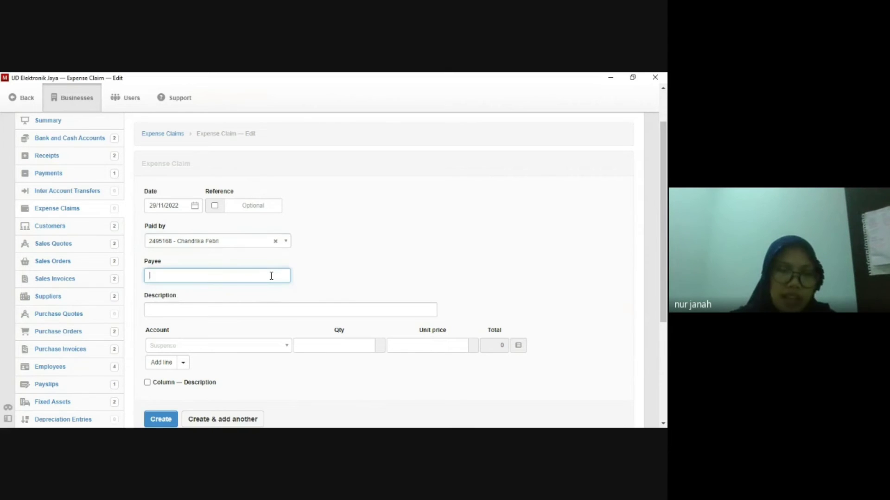
text(Toko Berk)
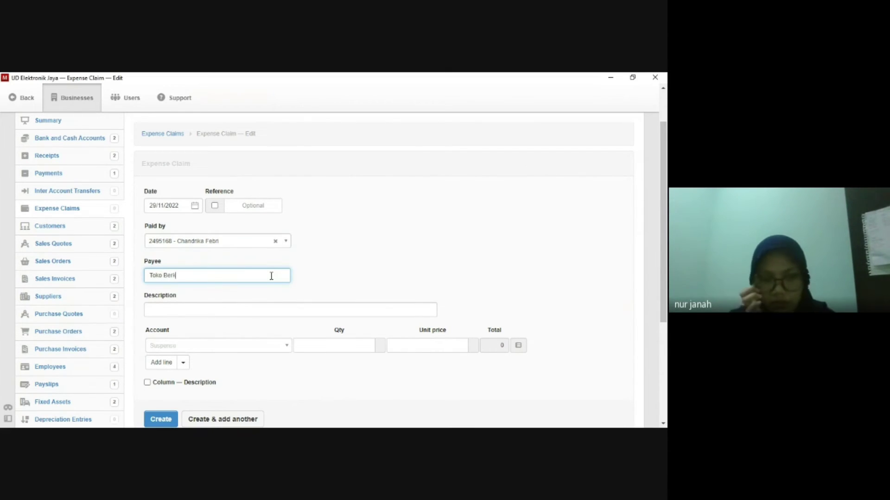
text(ah Jaya)
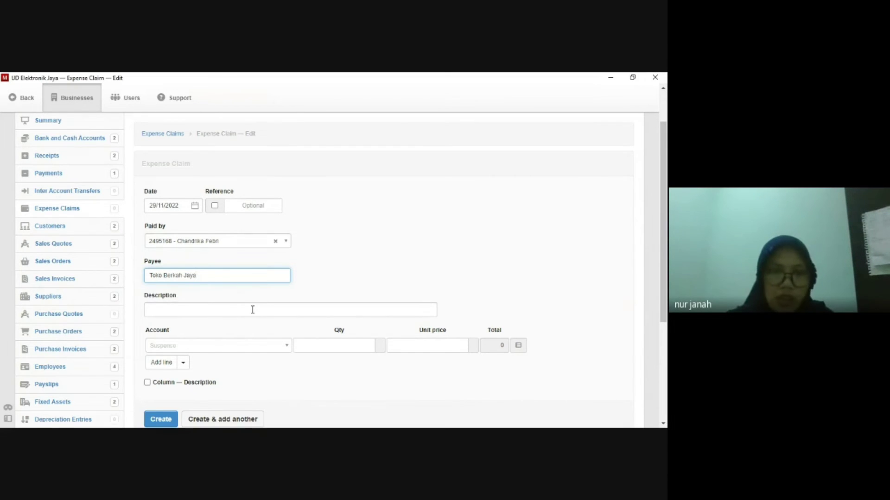
click(253, 310)
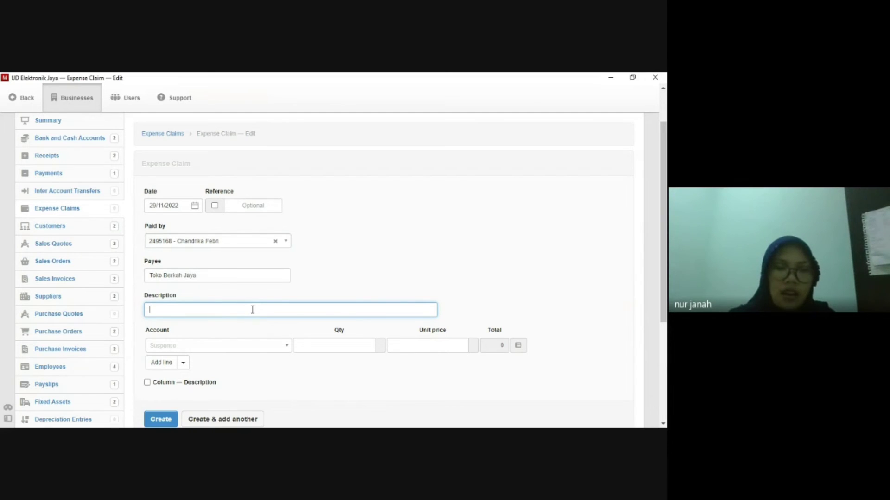
text(P)
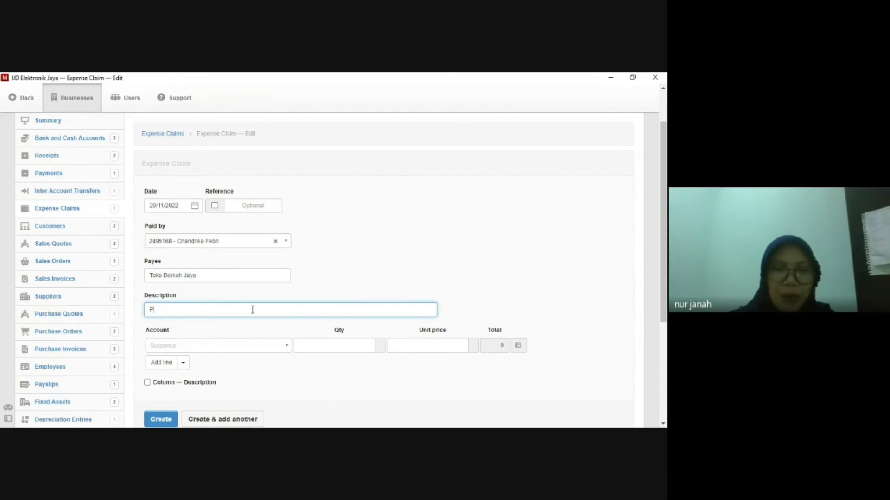
text(embayar)
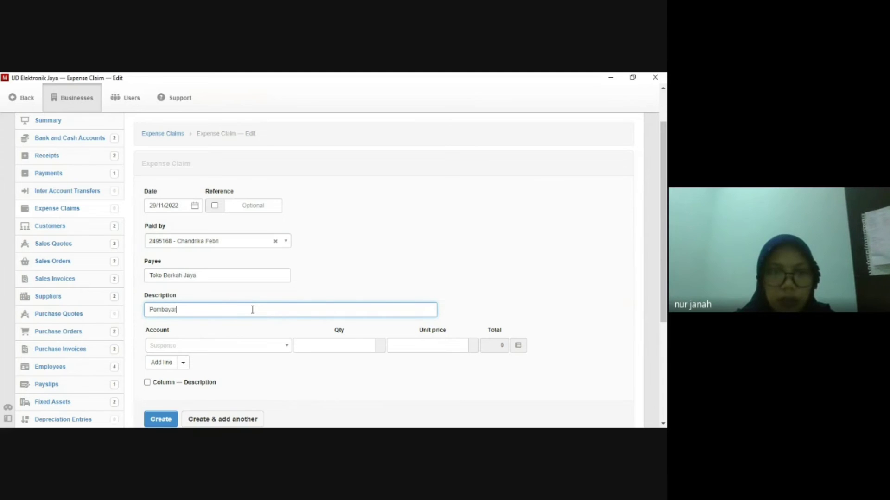
text(an Fo)
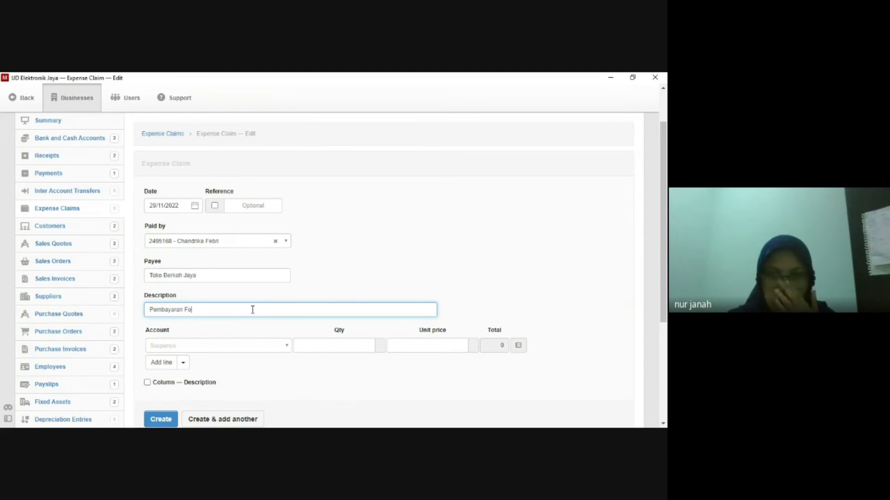
text(tocopy P)
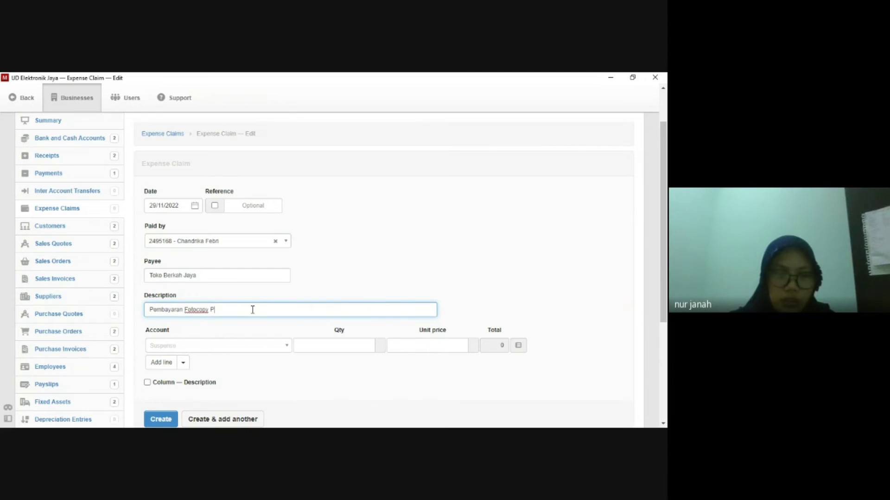
key(BackSpace)
text(Dokumen Penjualan)
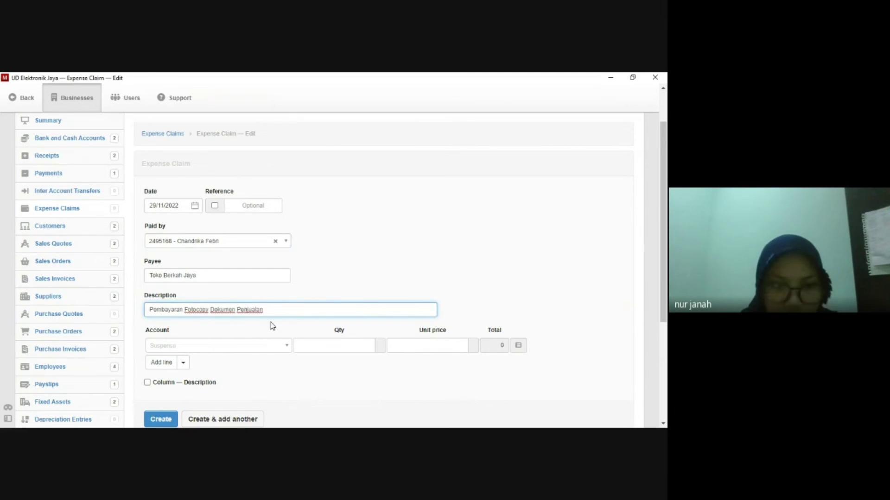
Charge the claim line to the Printing and stationery account.
scroll(272, 325, down, 1)
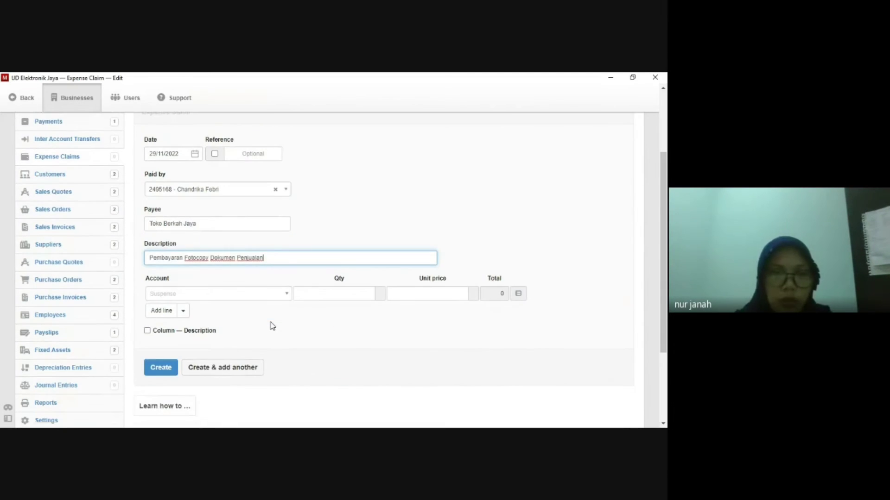
click(285, 296)
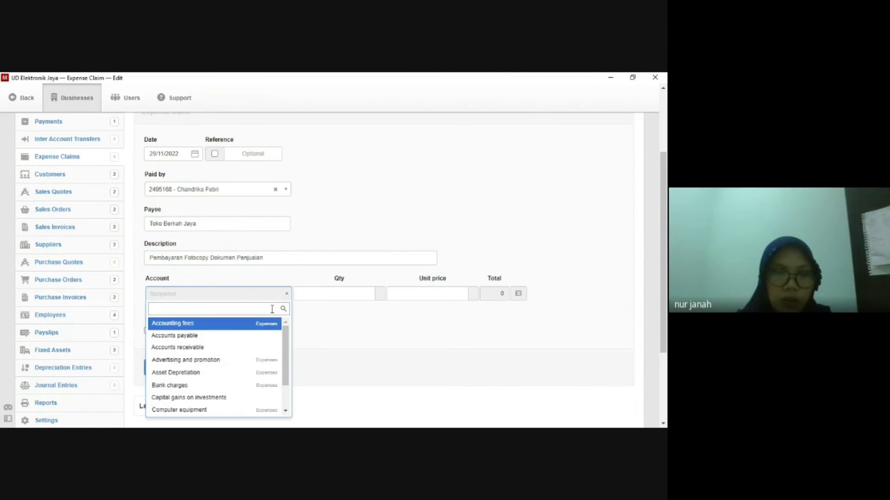
scroll(263, 339, down, 3)
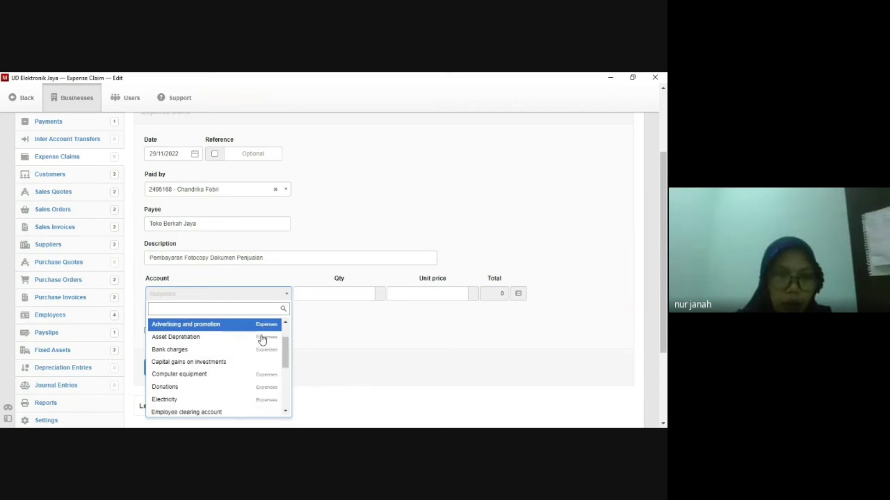
scroll(262, 341, down, 3)
scroll(260, 342, down, 4)
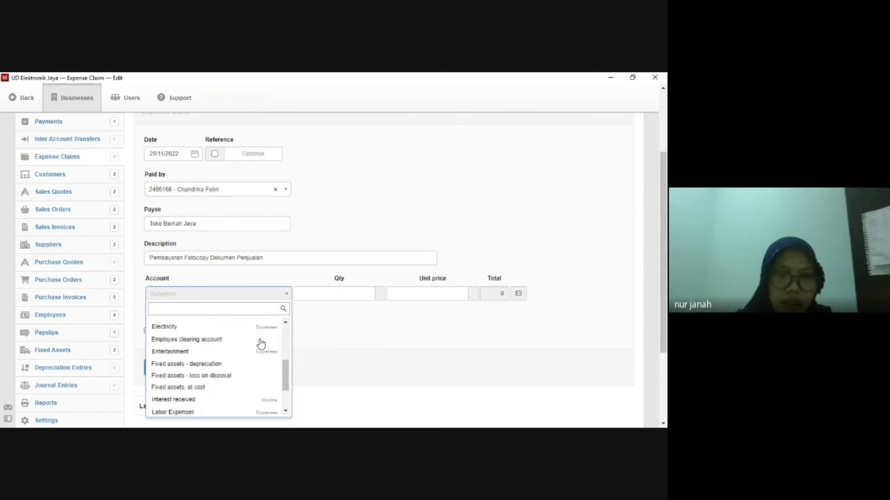
click(259, 343)
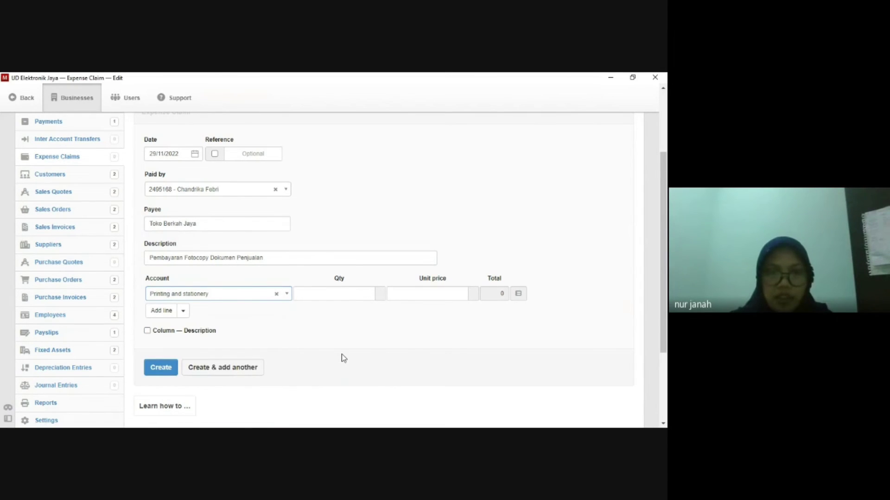
Set quantity 1 and unit price 60.000,00, then create the expense claim.
click(353, 297)
text(1)
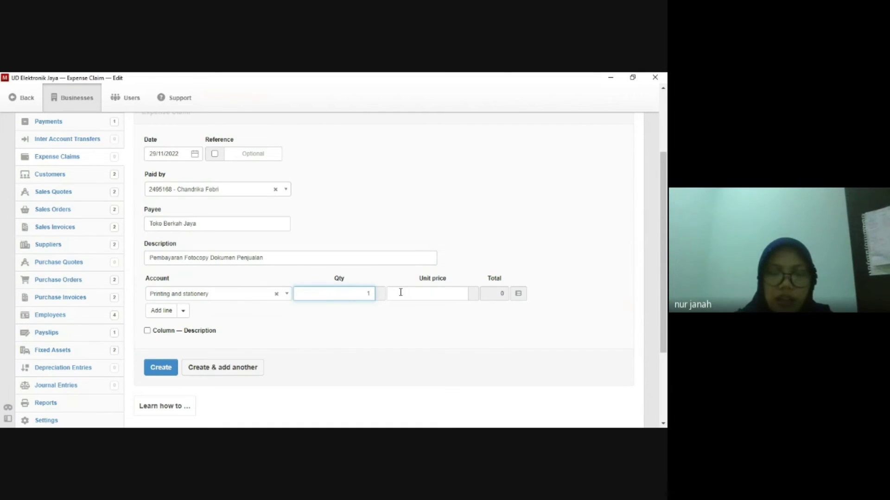
click(451, 292)
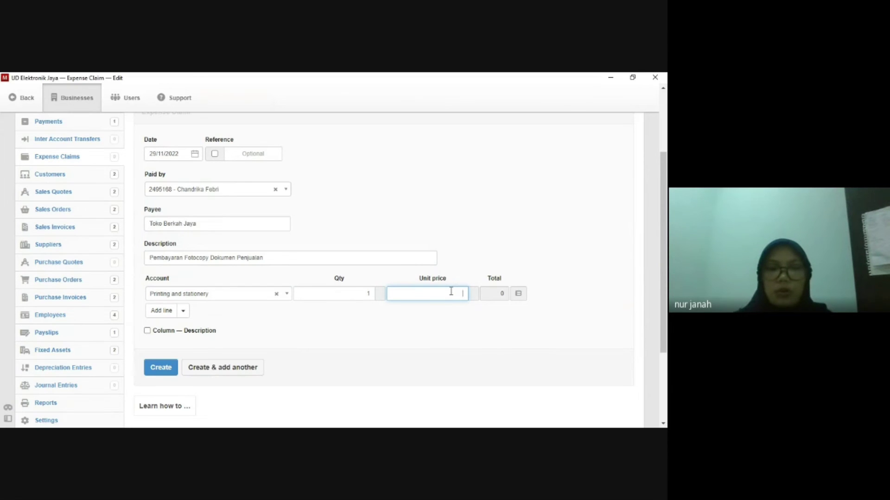
text(60000)
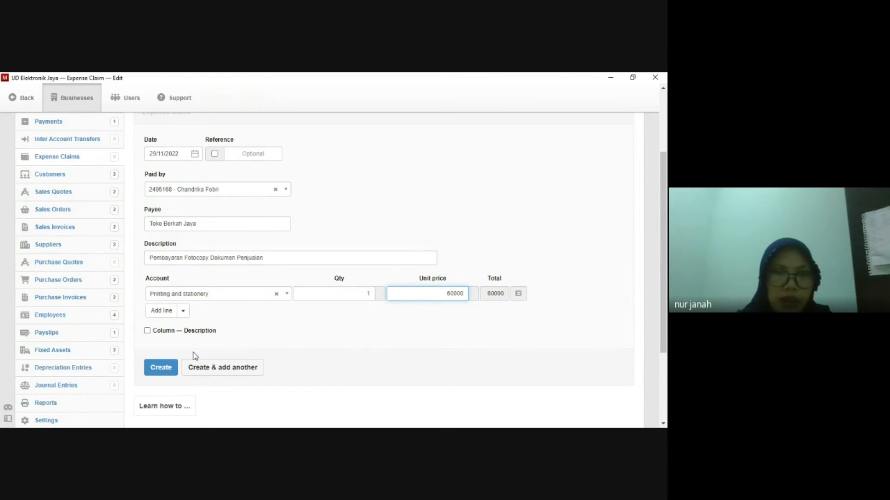
click(168, 368)
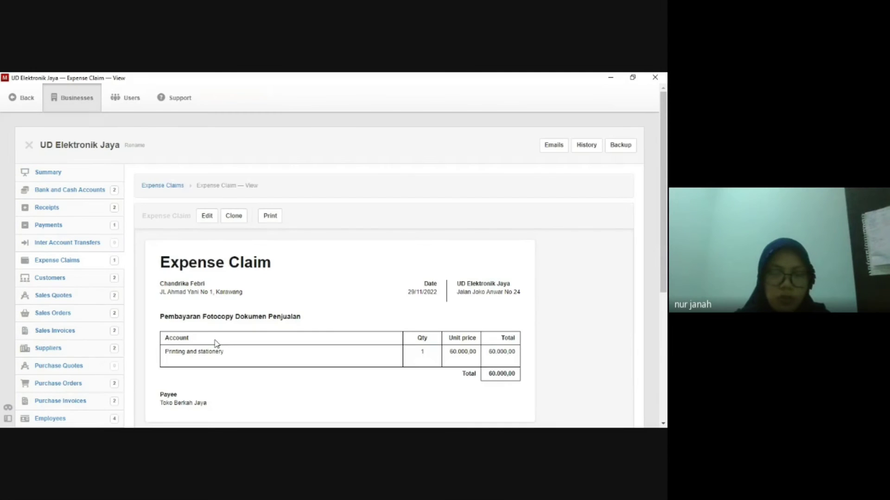
scroll(327, 354, down, 1)
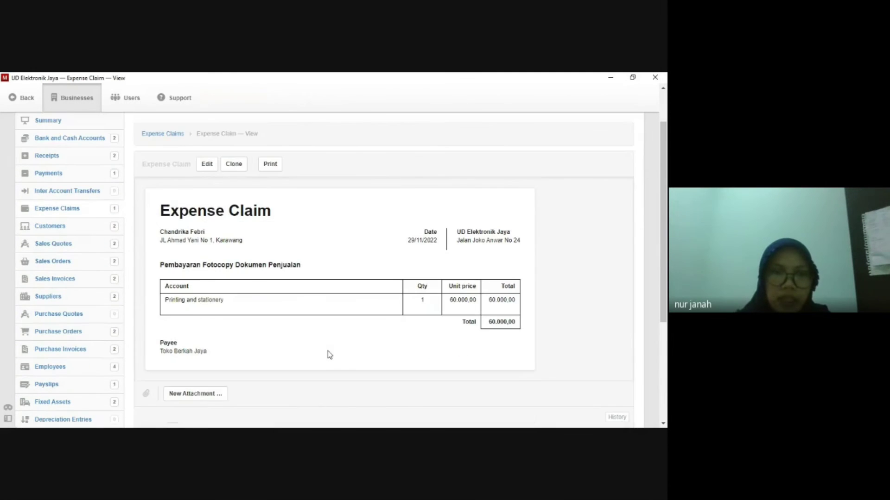